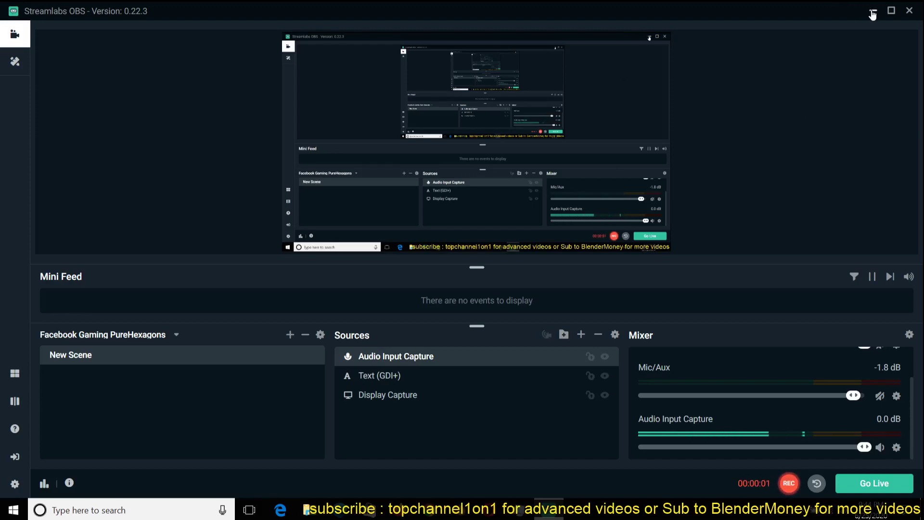
Minimize the streaming software and switch to the Blender scene with the plane.
click(872, 12)
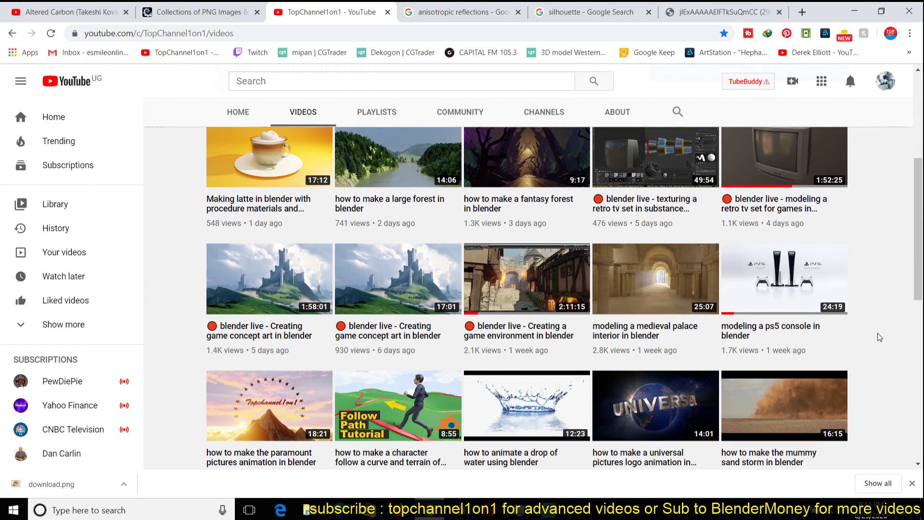
scroll(722, 337, down, 1)
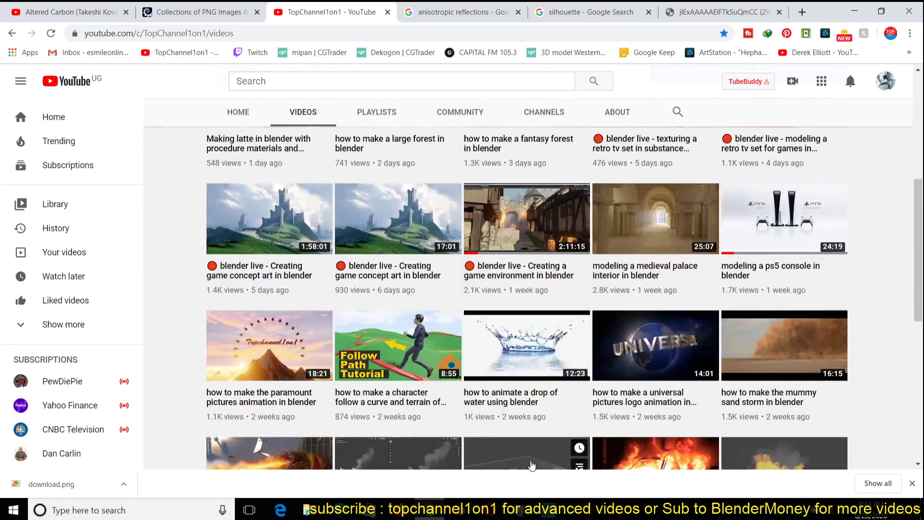
click(459, 511)
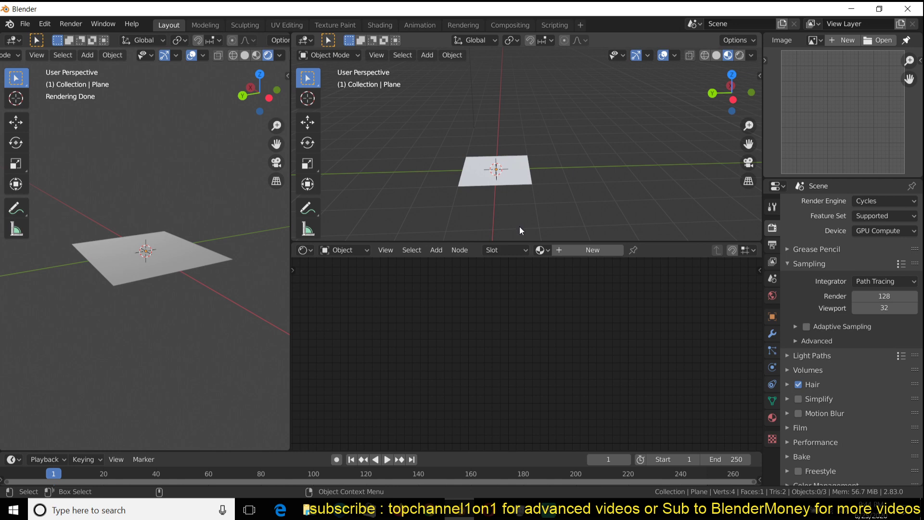
scroll(88, 265, up, 3)
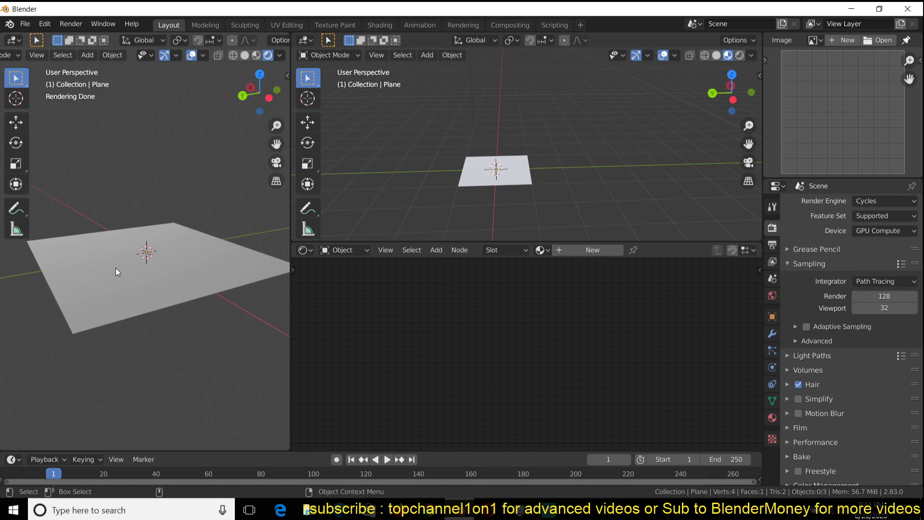
scroll(115, 268, down, 3)
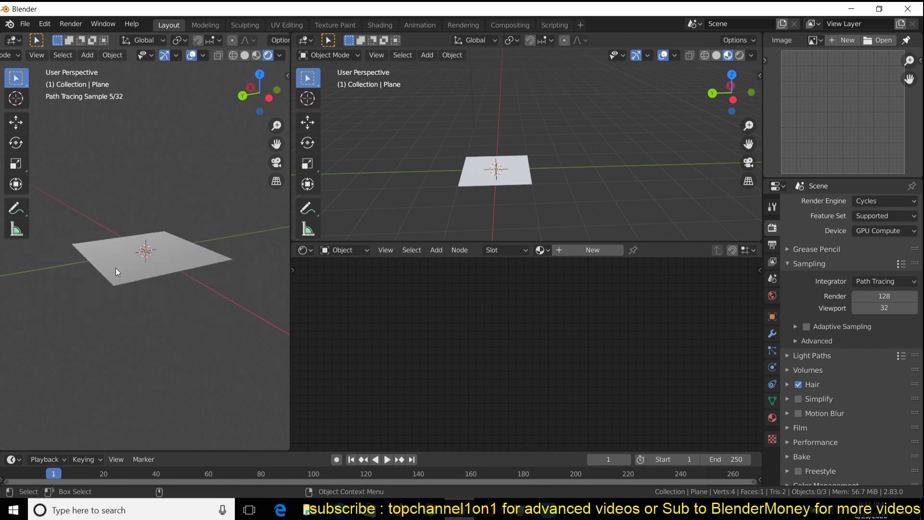
middle_drag(116, 267, 142, 298)
scroll(155, 291, up, 4)
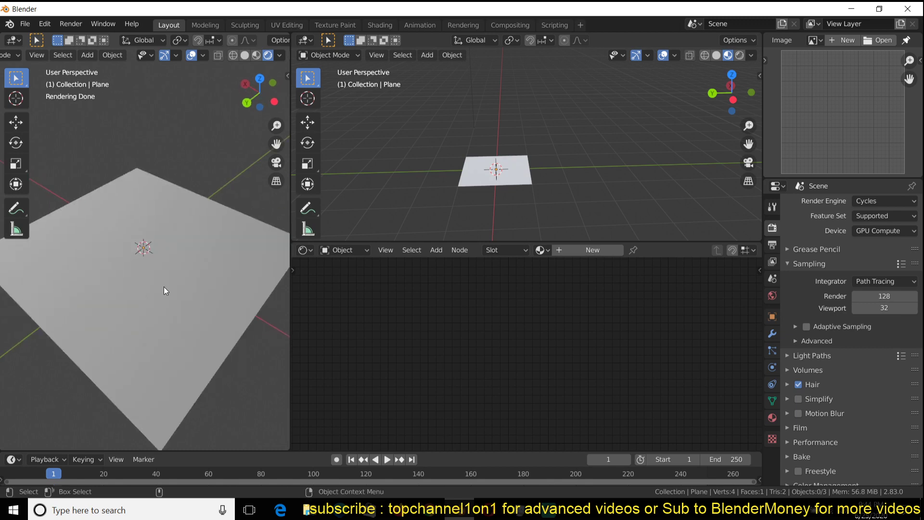
middle_drag(178, 251, 179, 220)
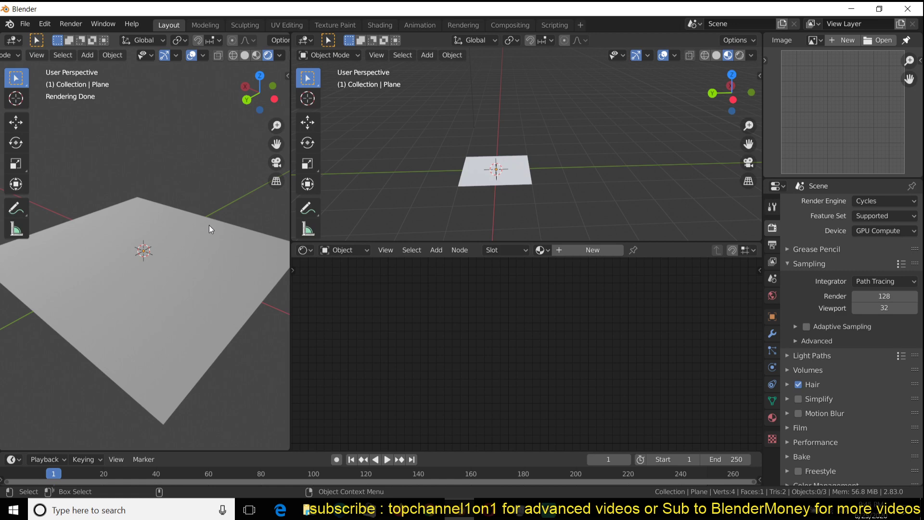
scroll(208, 224, down, 2)
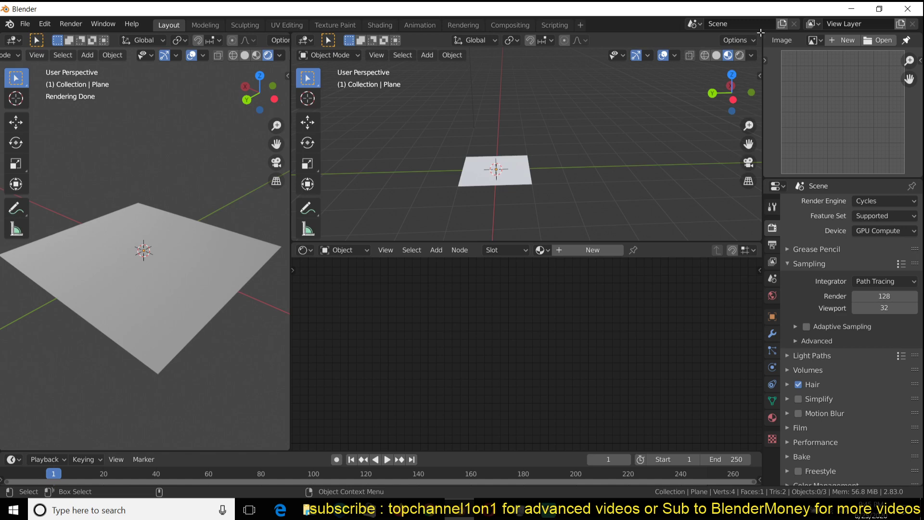
drag(760, 32, 767, 150)
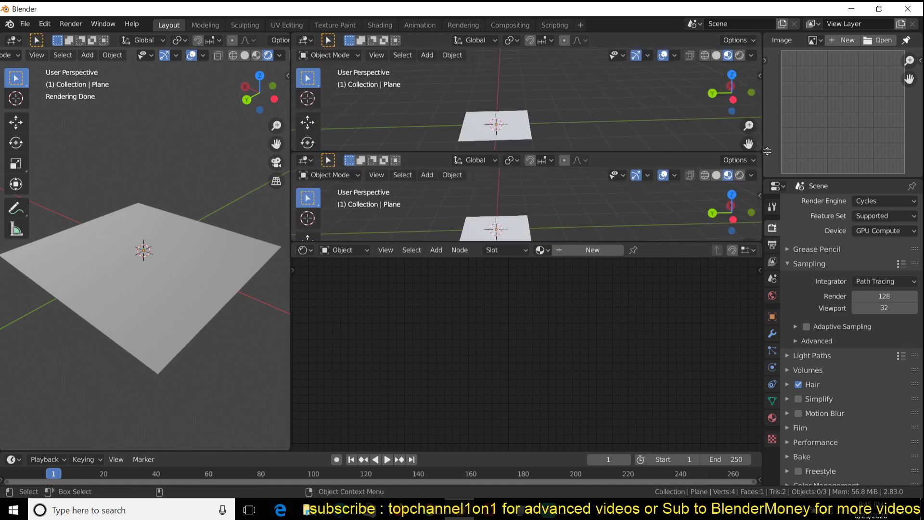
right_click(664, 153)
click(662, 180)
click(444, 158)
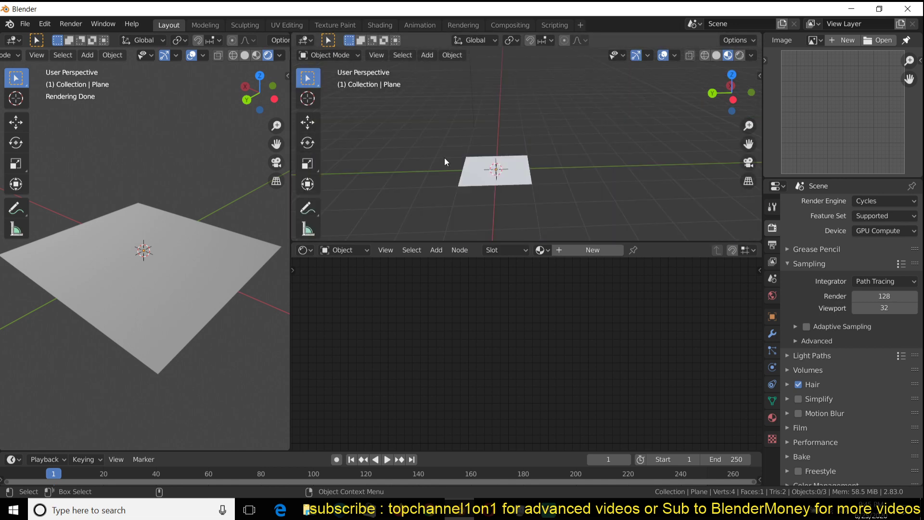
Hide the toolbar, gizmos and overlays in the rendered viewport to leave a clean preview of the plane.
middle_drag(145, 157, 161, 190)
scroll(161, 190, up, 2)
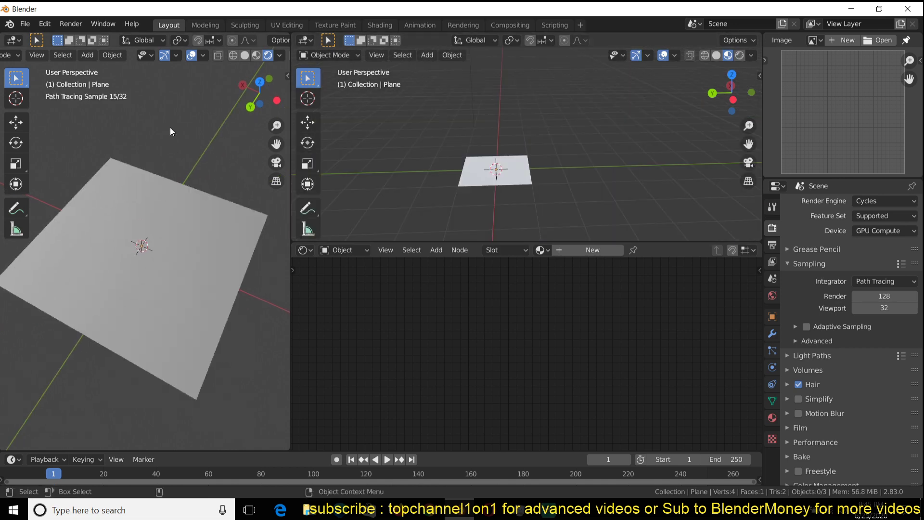
scroll(124, 180, up, 1)
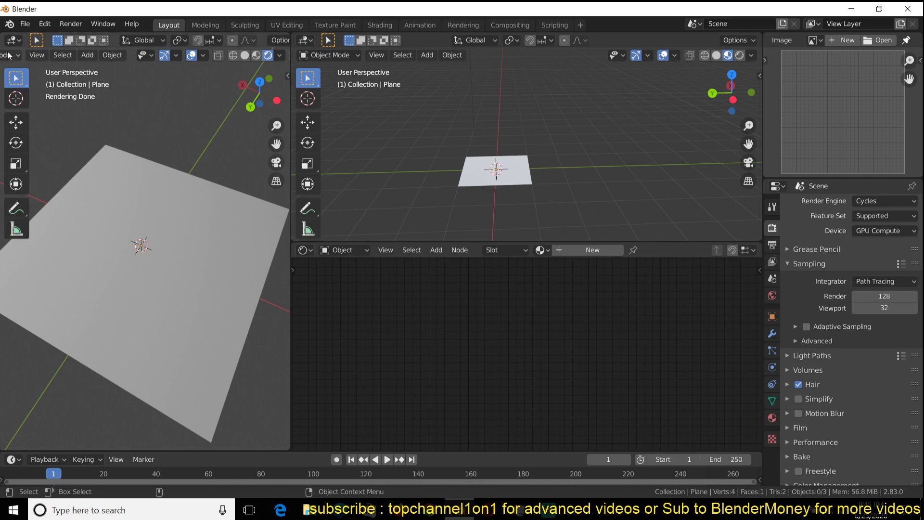
key(t)
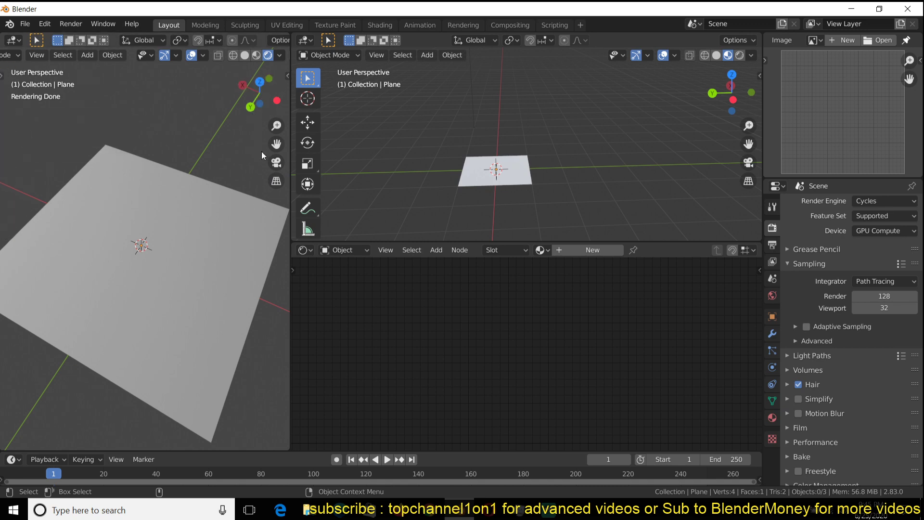
click(165, 55)
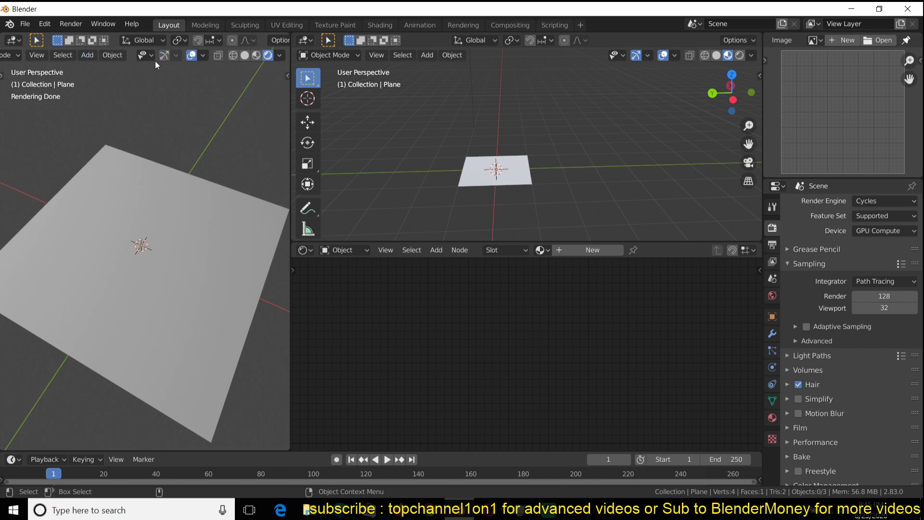
click(191, 55)
middle_drag(190, 68, 177, 121)
middle_drag(88, 204, 123, 151)
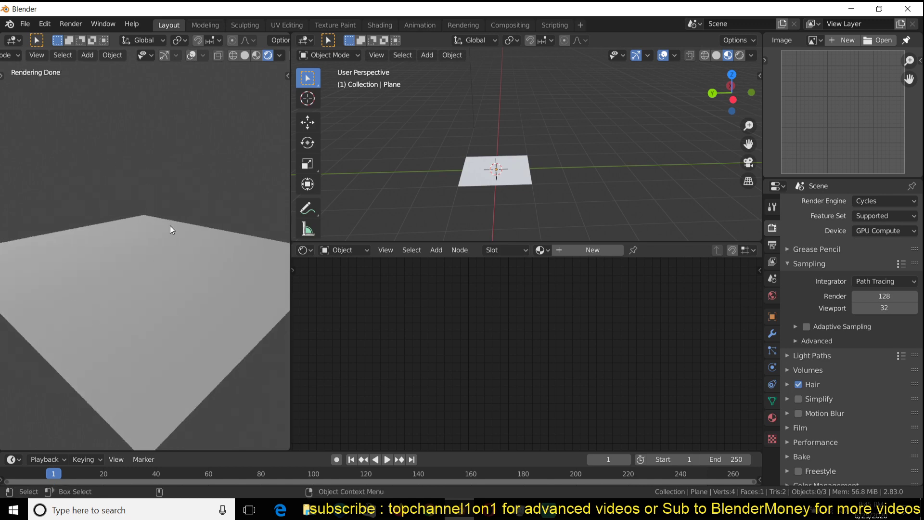
middle_drag(162, 232, 164, 264)
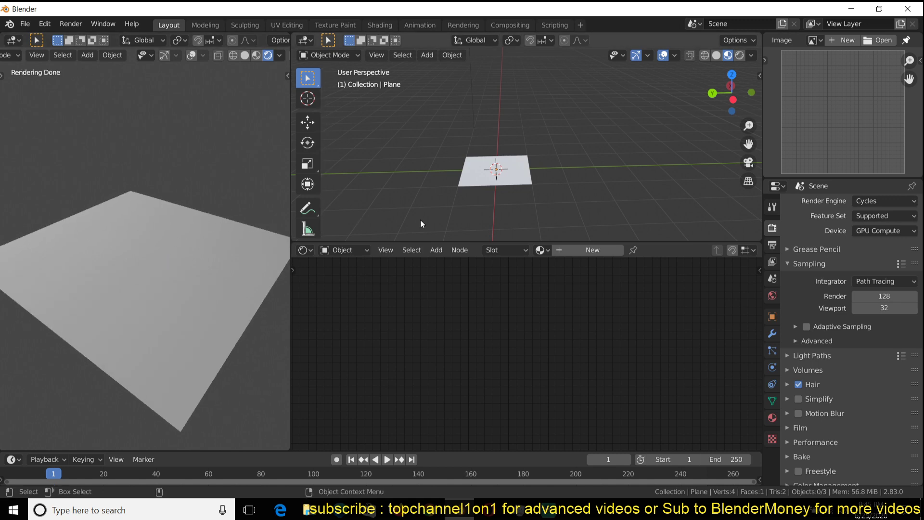
Select the plane, give it a new material and frame its nodes in the shader editor.
scroll(456, 197, up, 5)
shift+middle_drag(458, 196, 512, 163)
click(512, 164)
click(582, 250)
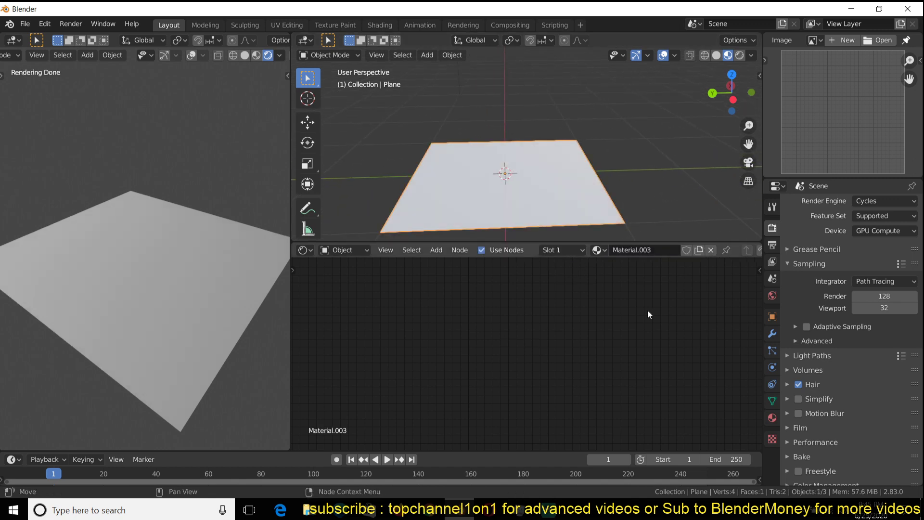
key(Home)
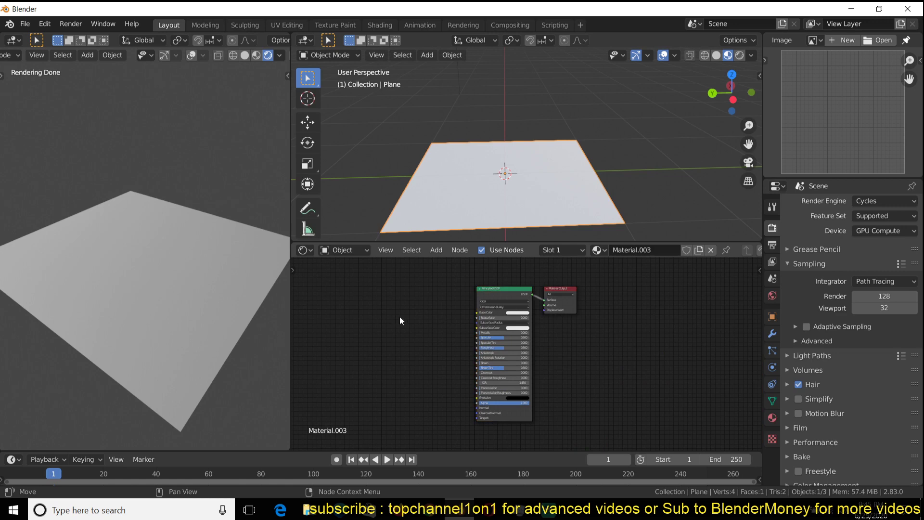
Add a Noise Texture node and place it beside the Principled BSDF.
scroll(404, 322, up, 2)
key(shift+a)
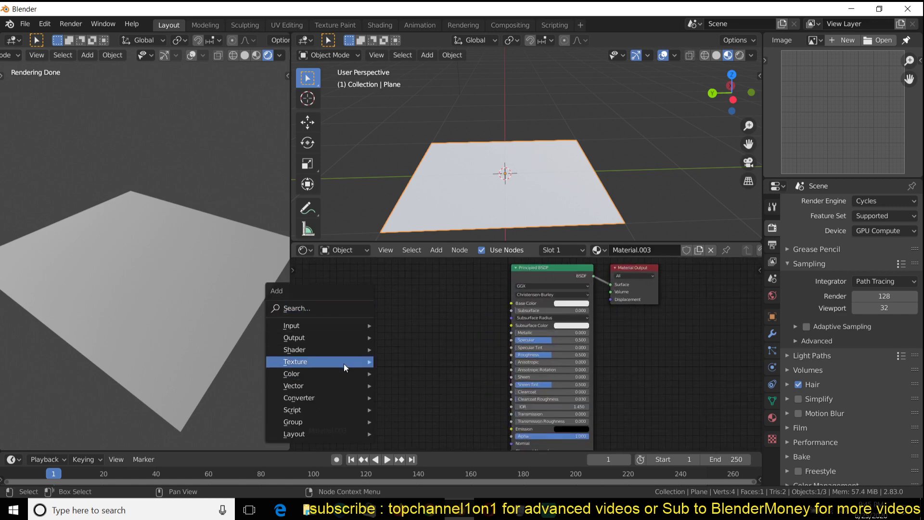
mouse_move(344, 362)
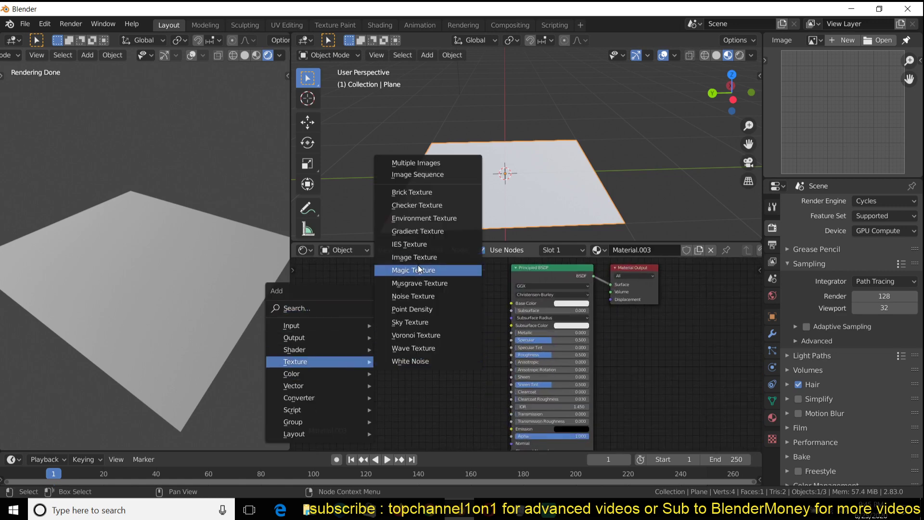
click(428, 295)
click(416, 336)
scroll(419, 333, up, 1)
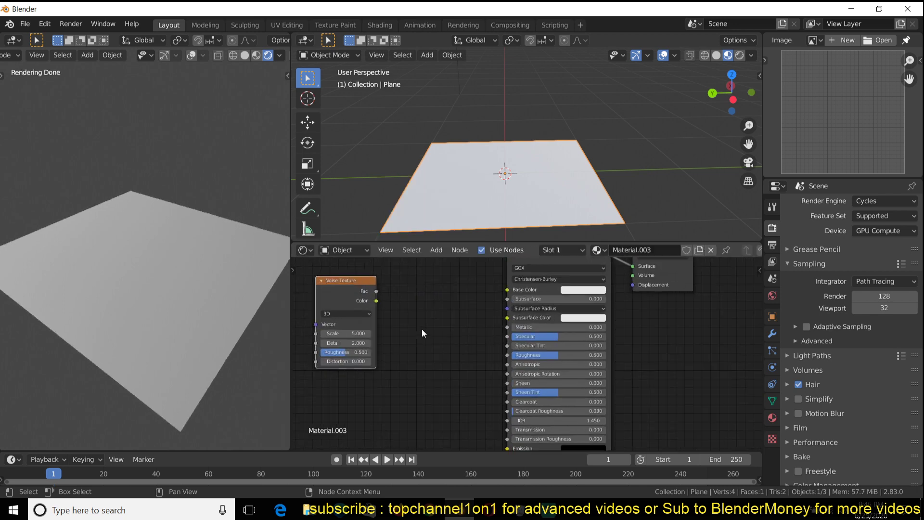
Preview the Noise Texture node's outputs directly on the plane, ending on Fac.
middle_drag(421, 328, 512, 313)
middle_drag(481, 221, 482, 93)
scroll(491, 180, up, 4)
scroll(468, 168, down, 1)
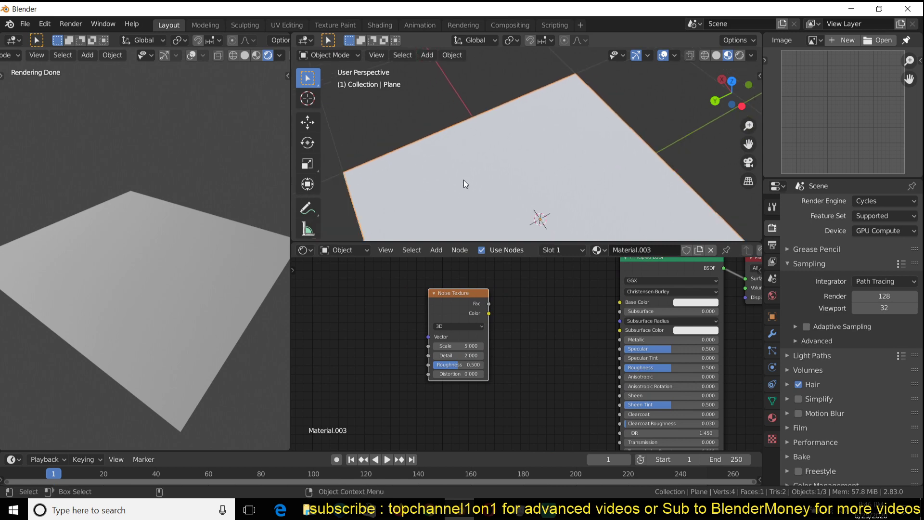
ctrl+shift+click(454, 293)
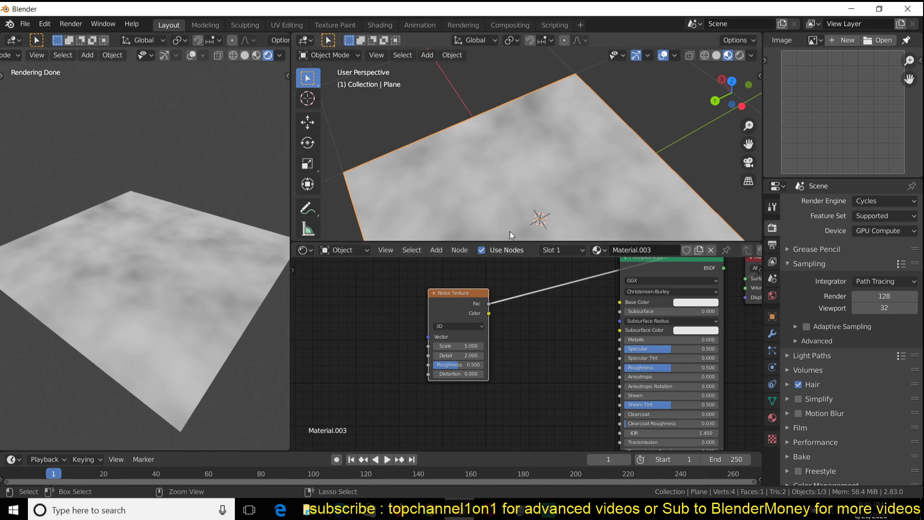
mouse_move(513, 207)
middle_down()
mouse_move(516, 187)
mouse_move(515, 195)
middle_up()
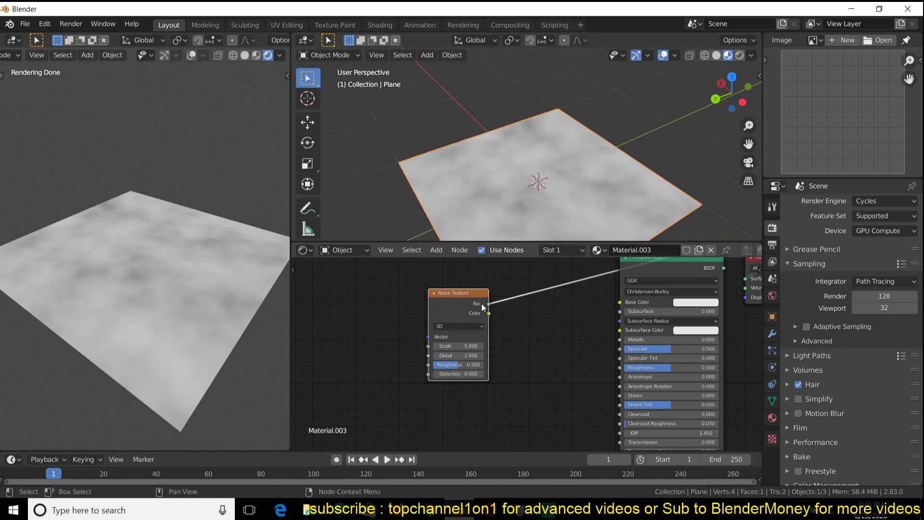
ctrl+shift+click(474, 302)
ctrl+shift+click(474, 302)
ctrl+shift+click(474, 302)
ctrl+shift+click(474, 302)
Add a Geometry node in front of the Noise Texture node.
key(shift+a)
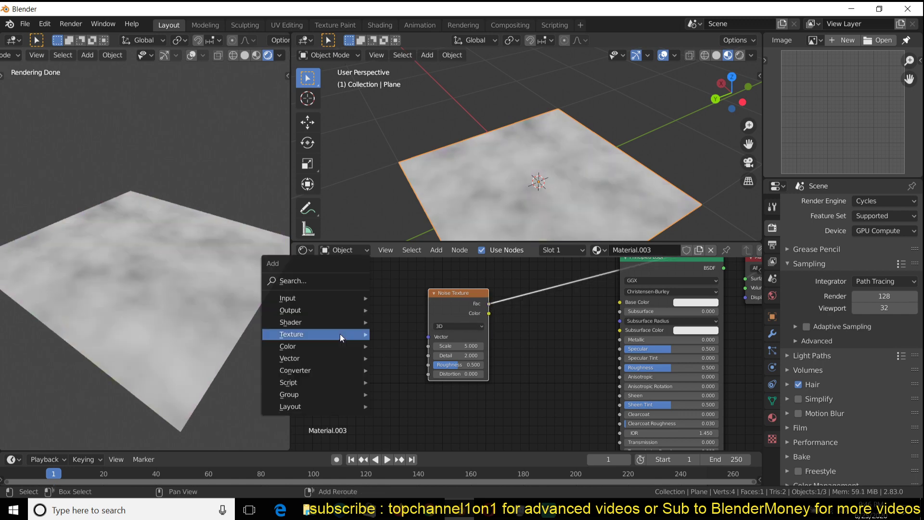
mouse_move(328, 296)
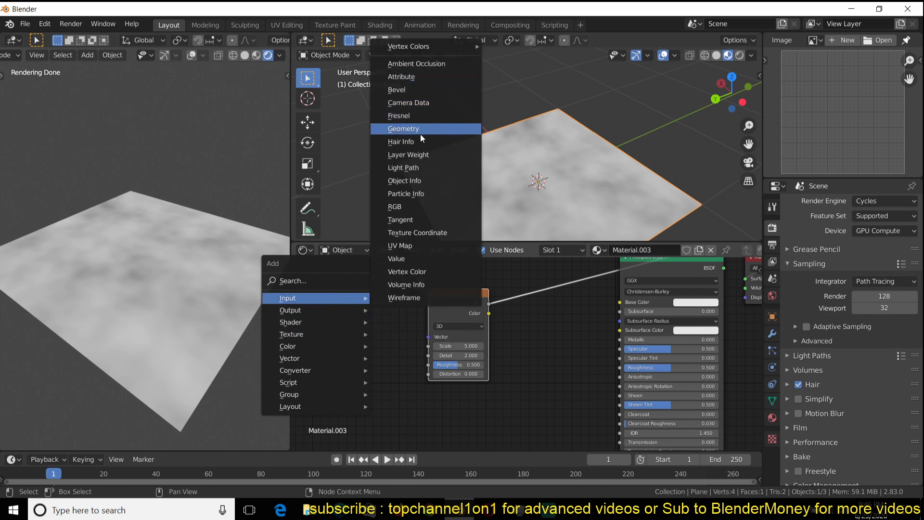
click(426, 129)
click(315, 302)
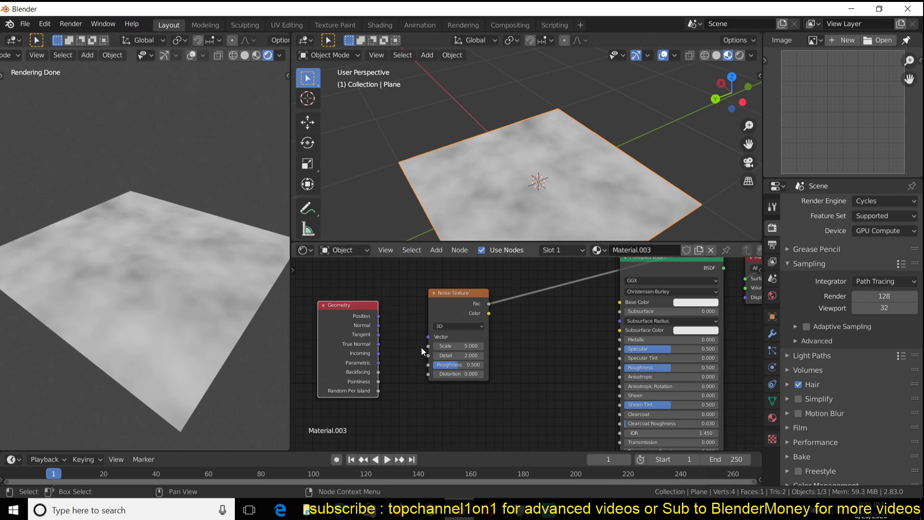
Preview the Geometry node's outputs on the plane one after another up to Pointiness, and delete the node.
ctrl+shift+click(354, 316)
ctrl+shift+click(353, 315)
ctrl+shift+click(354, 315)
ctrl+shift+click(353, 316)
ctrl+shift+click(353, 316)
ctrl+shift+click(353, 314)
ctrl+shift+click(354, 314)
ctrl+shift+click(354, 315)
ctrl+shift+click(354, 315)
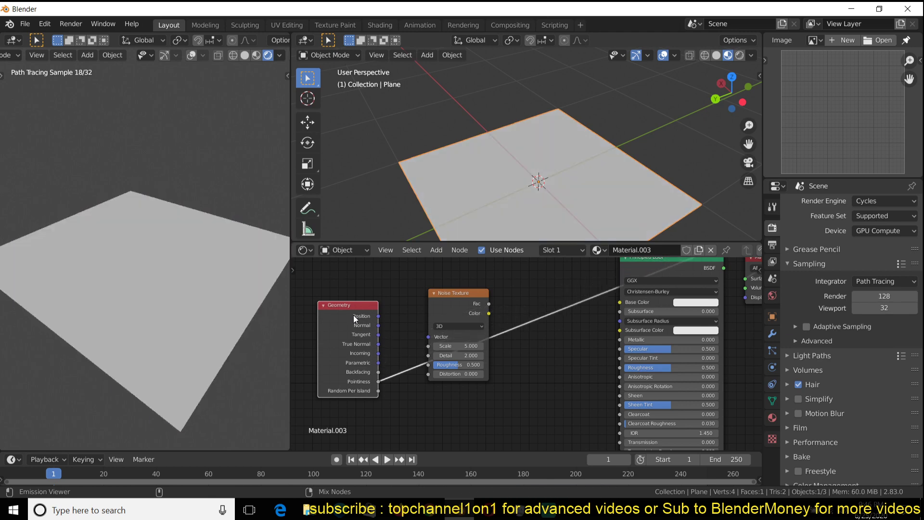
key(x)
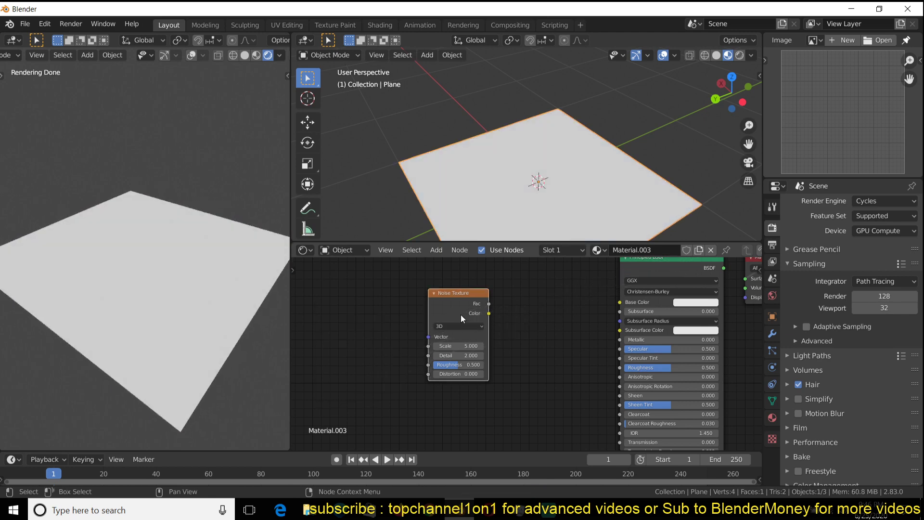
Preview the Noise Texture's Fac output on the plane and feed its Vector input from new Texture Coordinate and Mapping nodes.
drag(452, 309, 474, 315)
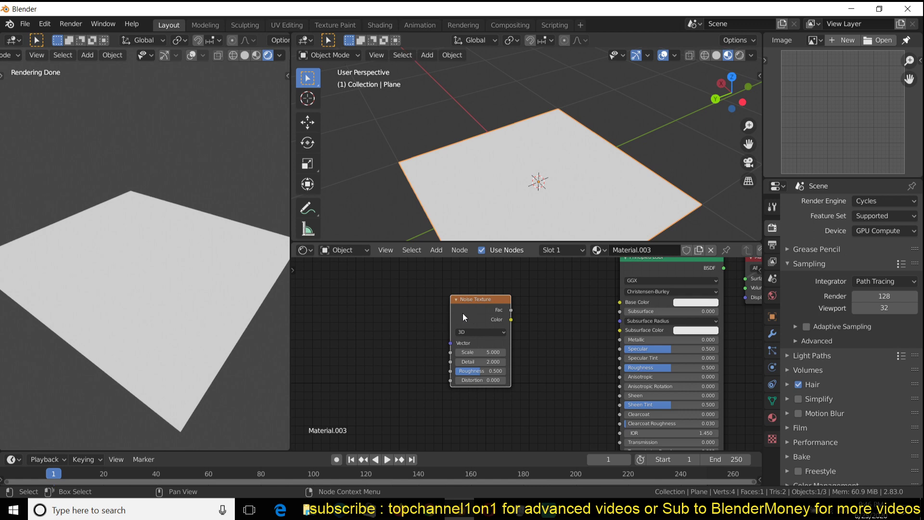
ctrl+shift+click(470, 315)
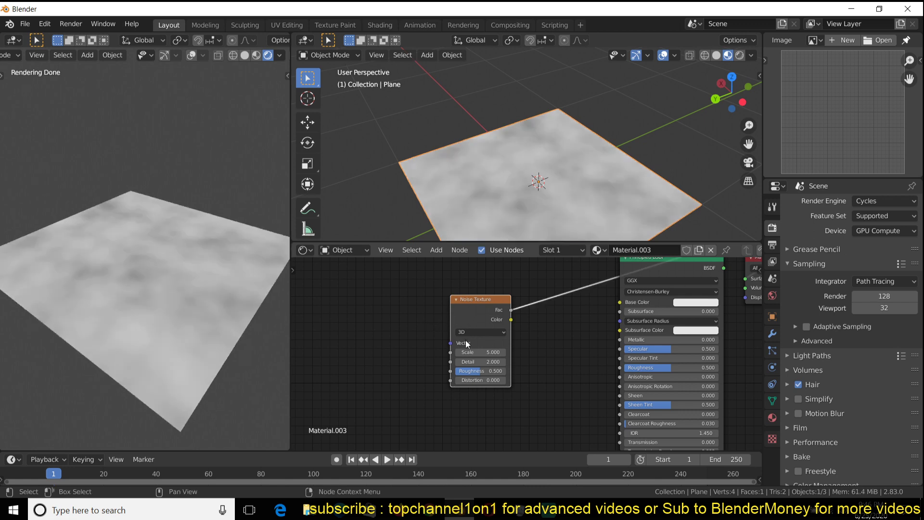
key(ctrl+t)
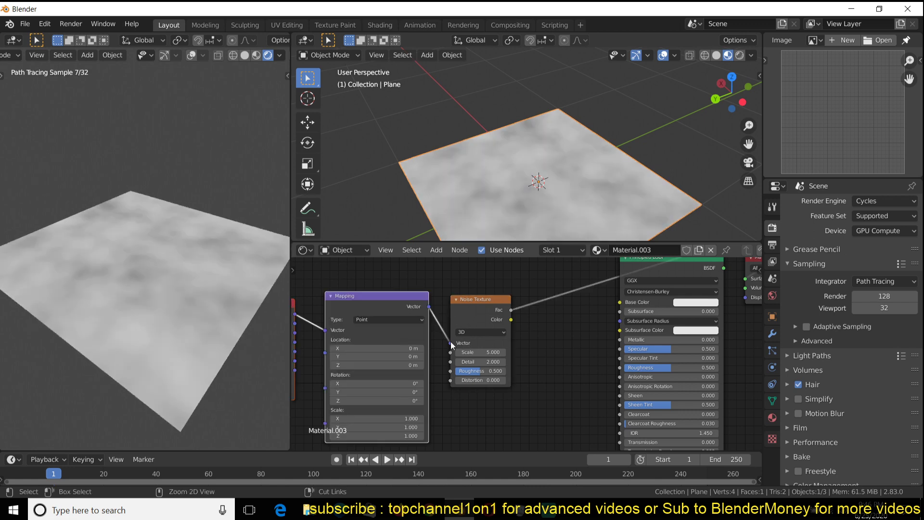
middle_drag(345, 322, 467, 322)
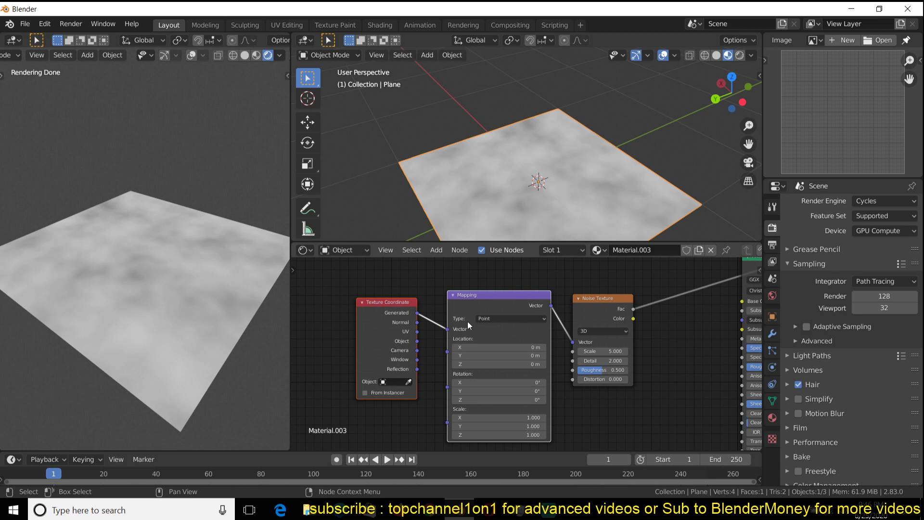
click(415, 288)
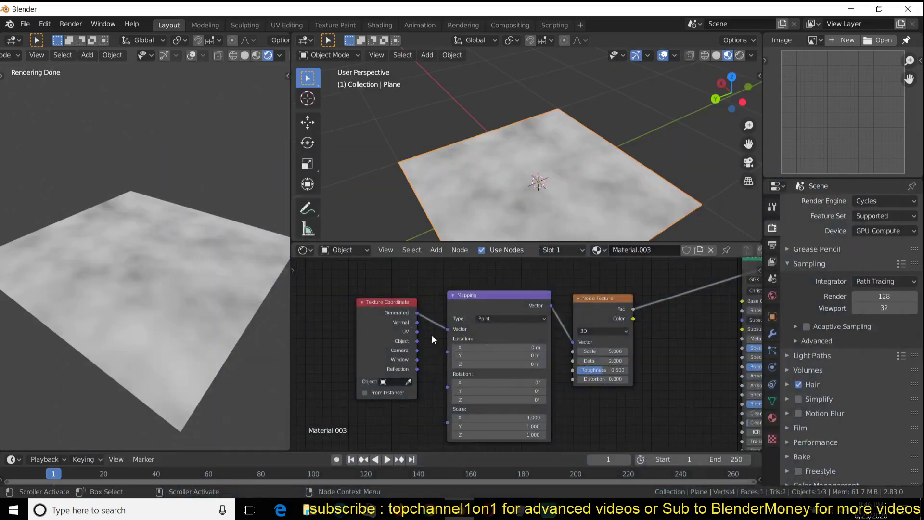
scroll(432, 339, up, 1)
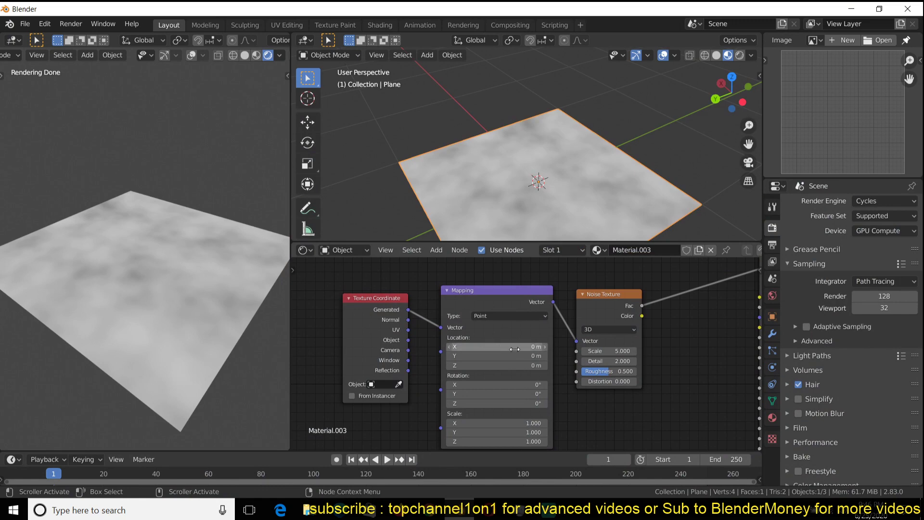
Try shifting the noise along X with the Mapping node's Location value, and undo the change.
drag(521, 348, 554, 348)
key(ctrl+z)
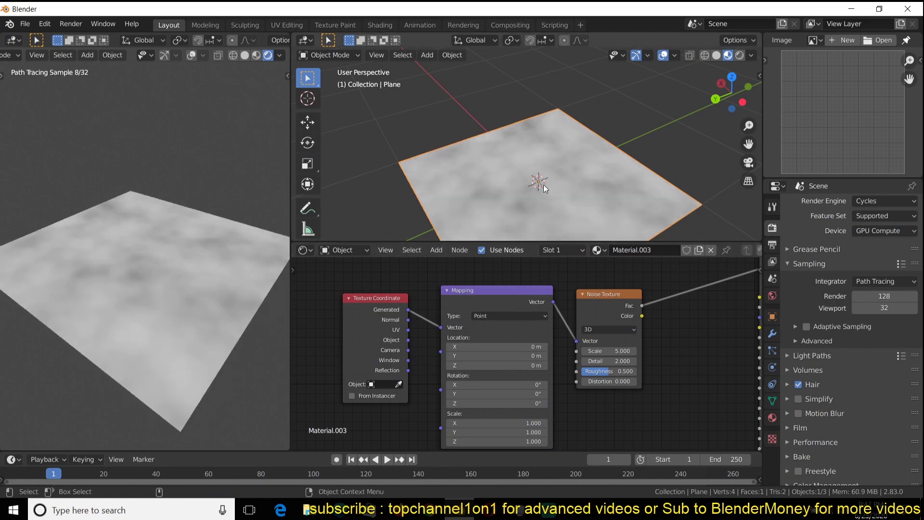
middle_drag(519, 421, 527, 396)
drag(536, 379, 554, 403)
key(ctrl+z)
key(Return)
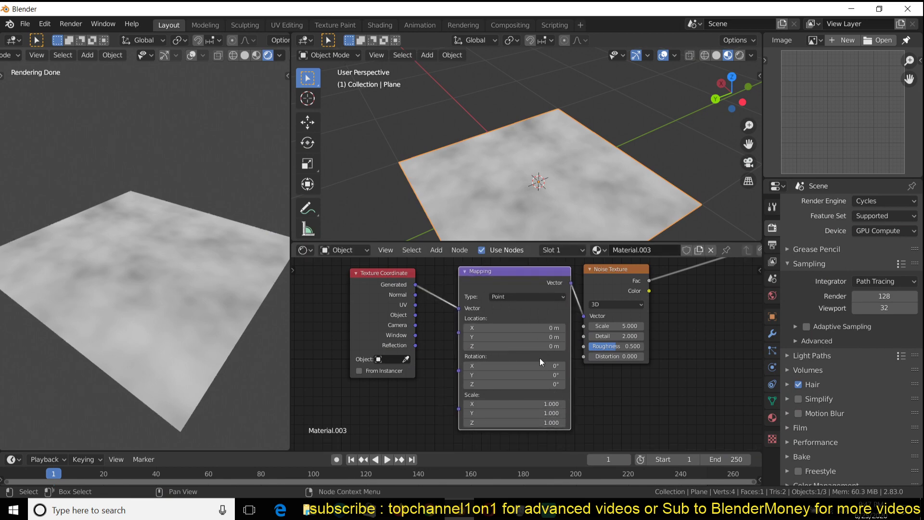
Space out the Mapping and Noise Texture nodes, and try other Location and Rotation values on the Mapping node, including X location 3.1 m.
drag(511, 284, 493, 282)
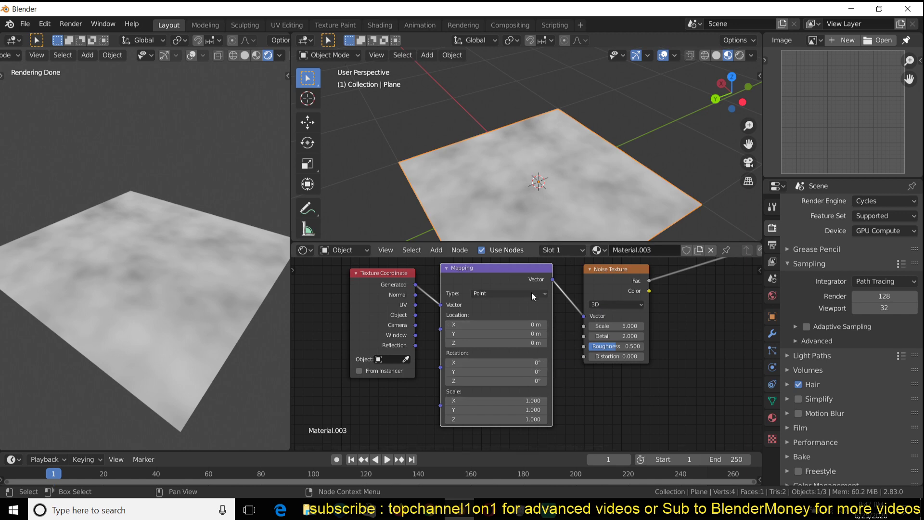
drag(613, 284, 628, 289)
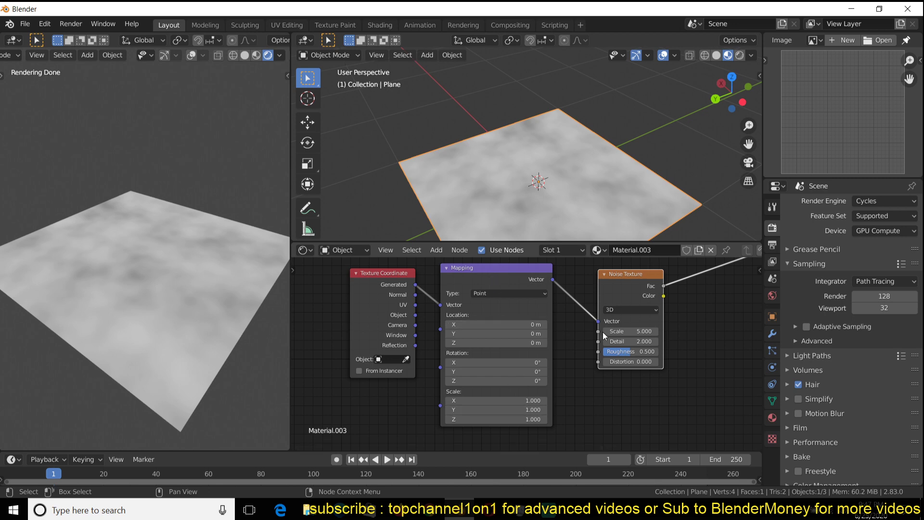
drag(530, 324, 546, 323)
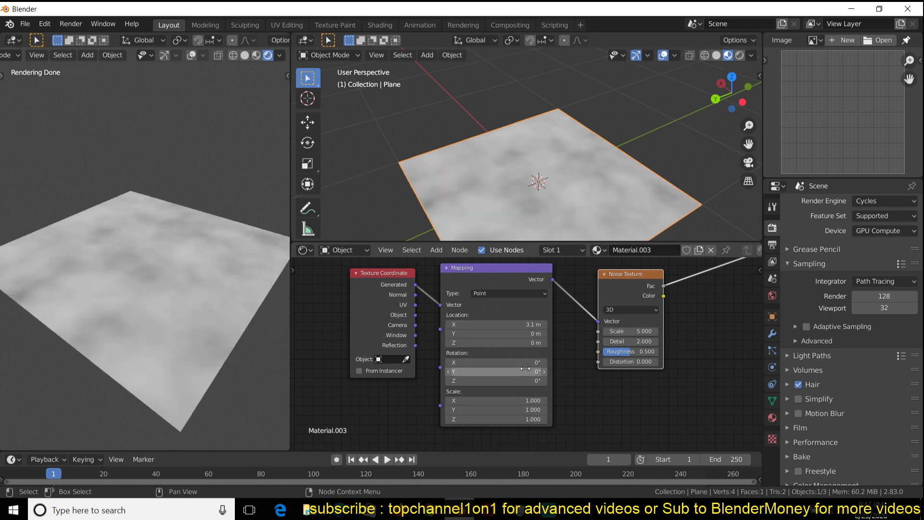
drag(525, 371, 517, 371)
drag(530, 334, 535, 361)
Replace the Texture Coordinate and Mapping nodes with a Gradient Texture node whose Color output feeds the Noise Texture's Vector input.
drag(529, 410, 294, 256)
key(x)
key(shift+a)
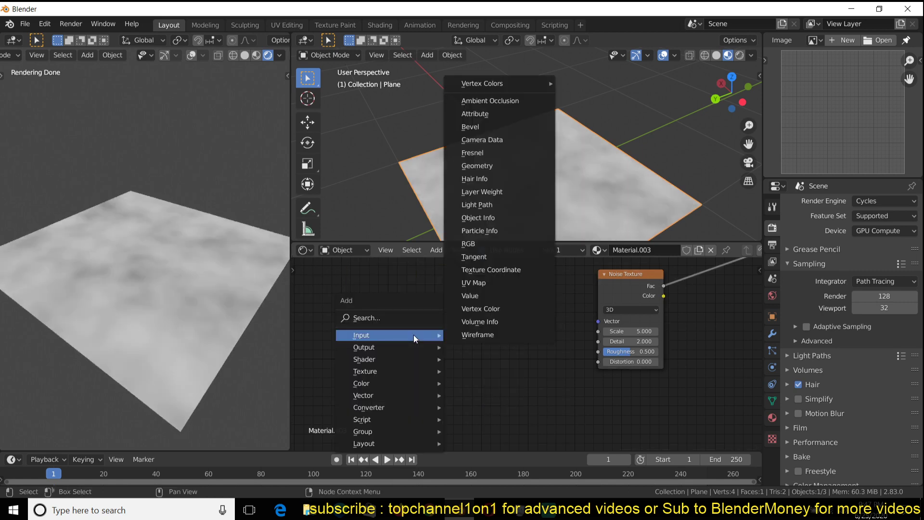
mouse_move(409, 371)
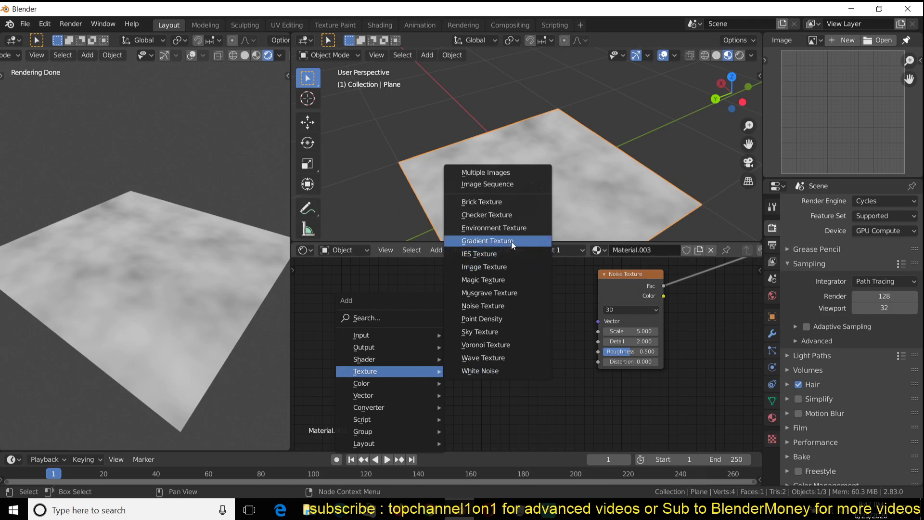
click(487, 241)
click(428, 325)
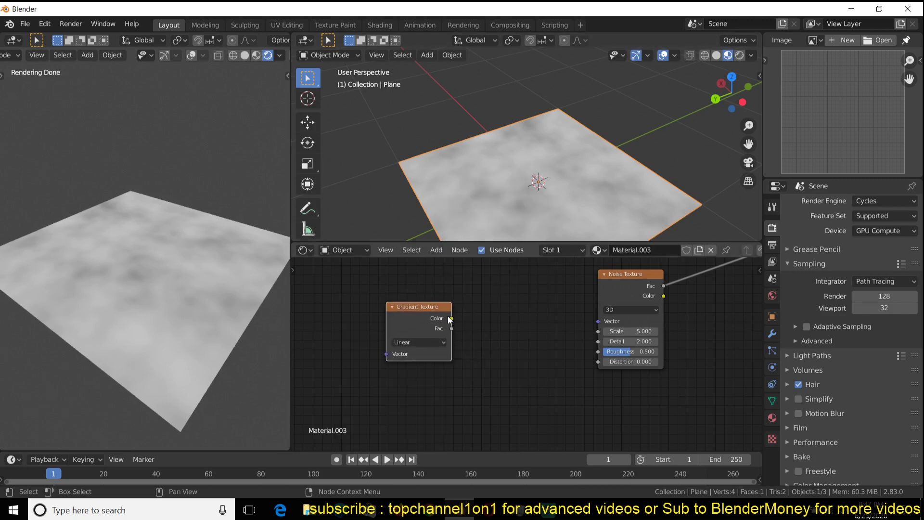
drag(448, 317, 599, 323)
scroll(447, 120, down, 2)
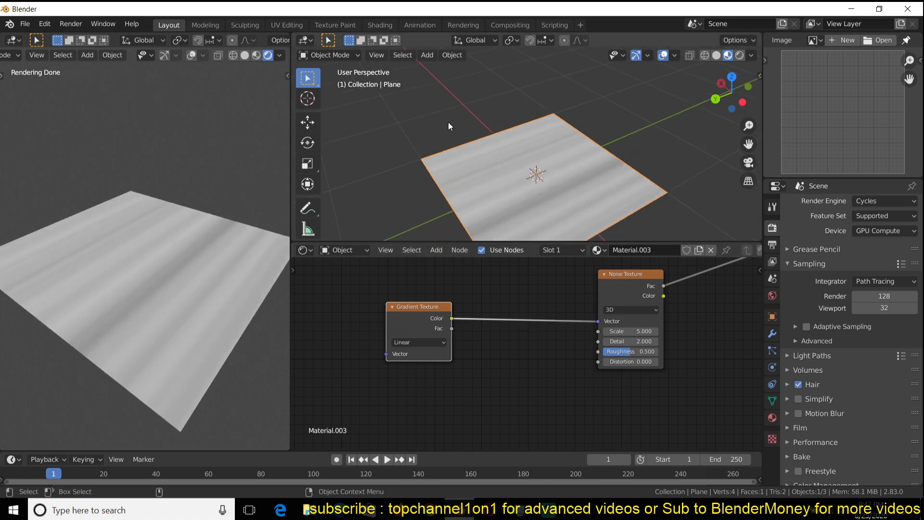
middle_drag(451, 126, 574, 149)
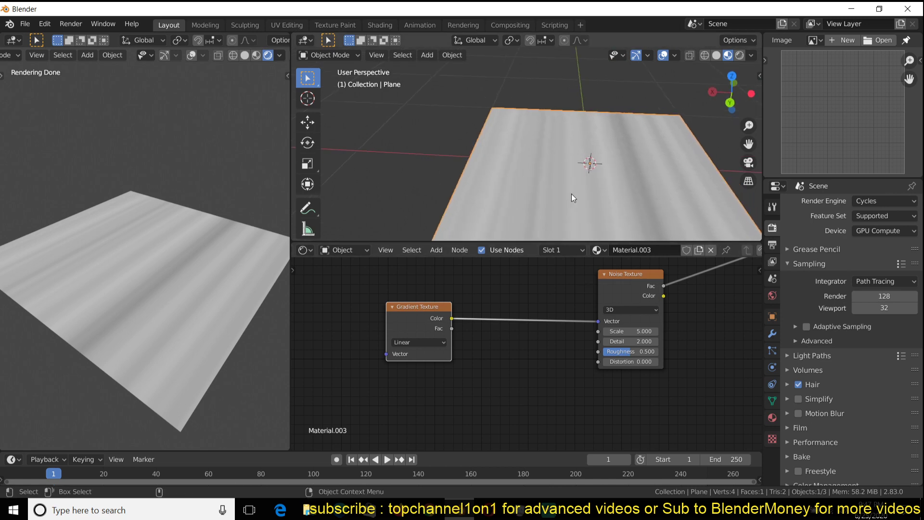
middle_drag(594, 223, 545, 276)
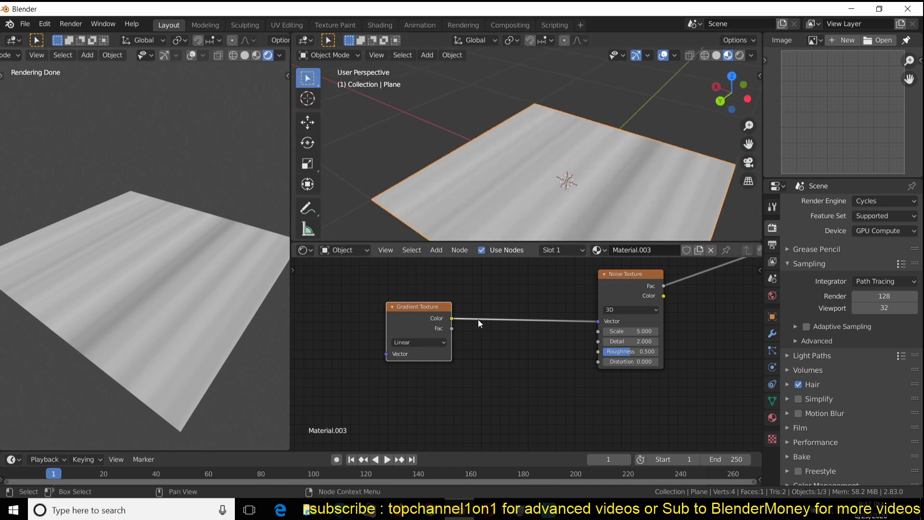
Reroute the Gradient Texture's Color output to the Noise Texture's Scale input, and move the Gradient Texture node further from it.
drag(598, 322, 582, 299)
scroll(529, 186, down, 2)
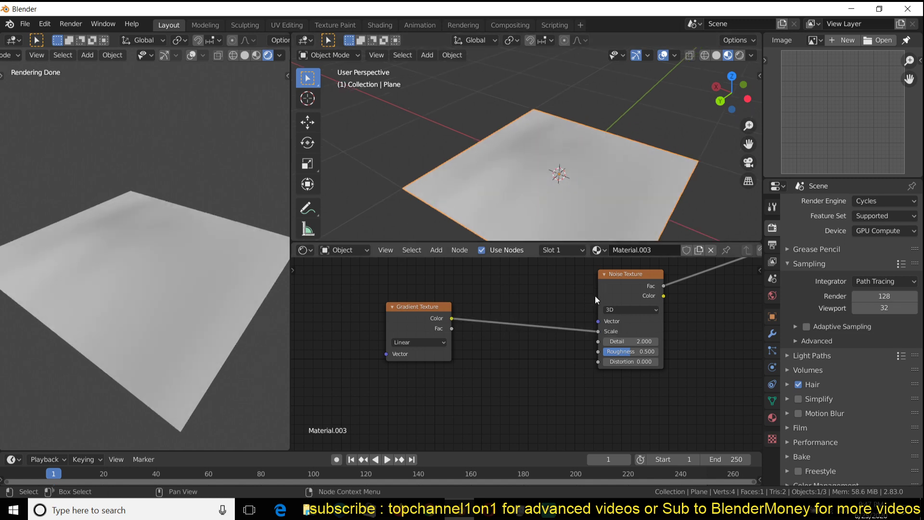
drag(438, 314, 441, 309)
Insert a Math node set to Power with exponent 11.400 between the Gradient Texture and the Noise Texture's Scale input.
key(shift+a)
mouse_move(424, 360)
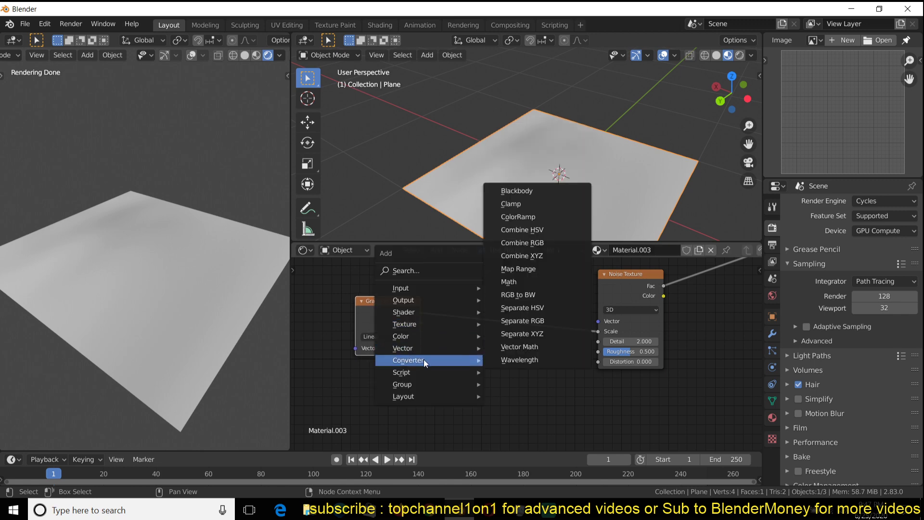
click(509, 282)
click(515, 311)
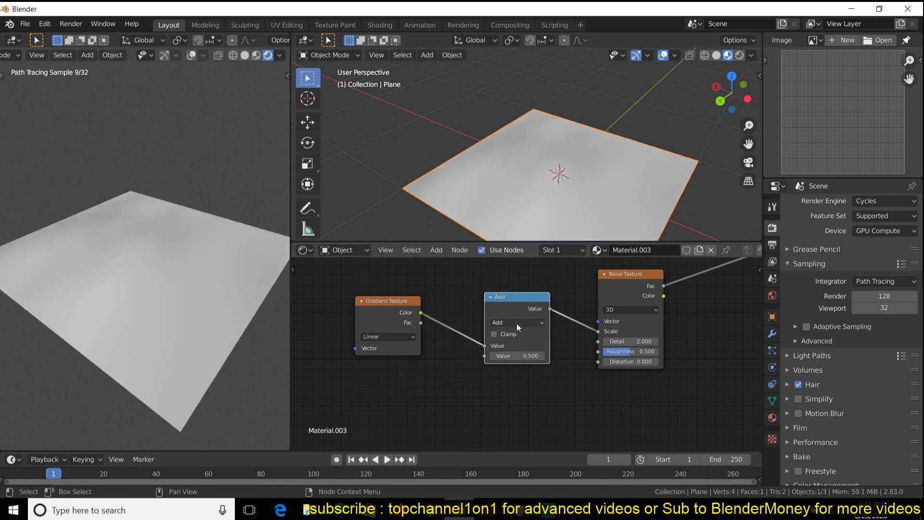
click(516, 323)
click(509, 411)
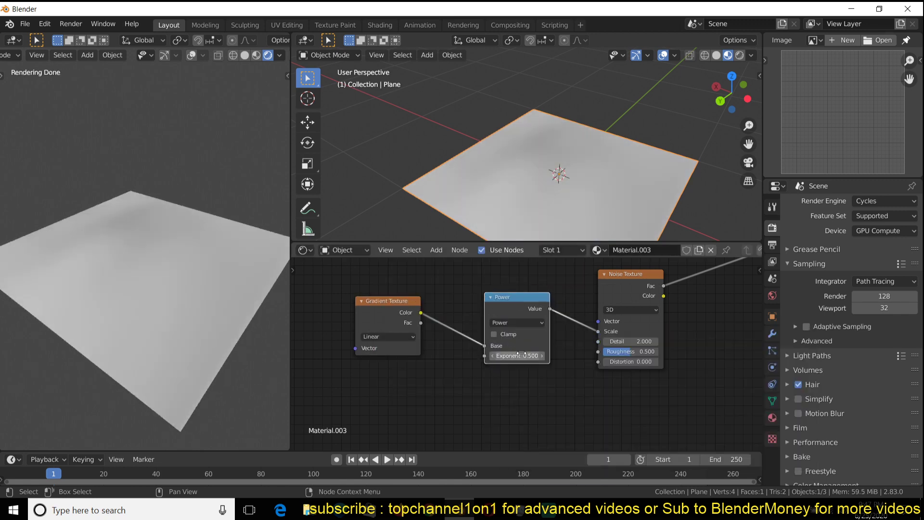
drag(517, 356, 616, 355)
Preview the Gradient Texture, Power and Noise Texture outputs in turn on the plane, and set the Power exponent to 15.000.
ctrl+shift+click(407, 328)
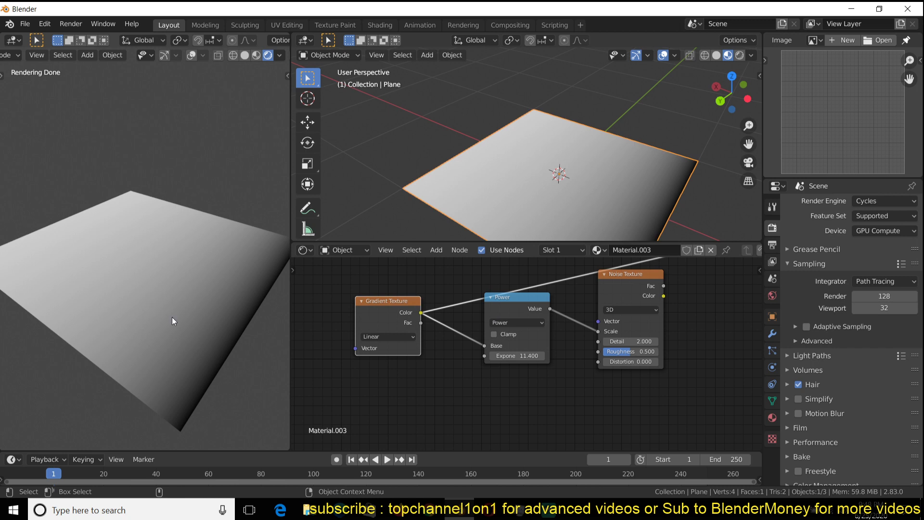
ctrl+shift+click(503, 309)
ctrl+shift+click(618, 281)
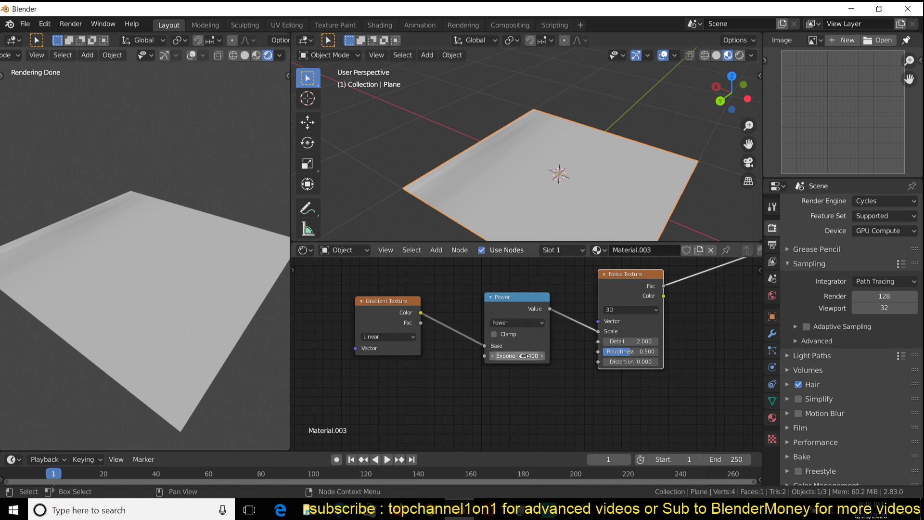
drag(525, 356, 533, 354)
middle_drag(534, 374, 347, 441)
drag(441, 342, 392, 330)
key(shift+a)
mouse_move(452, 324)
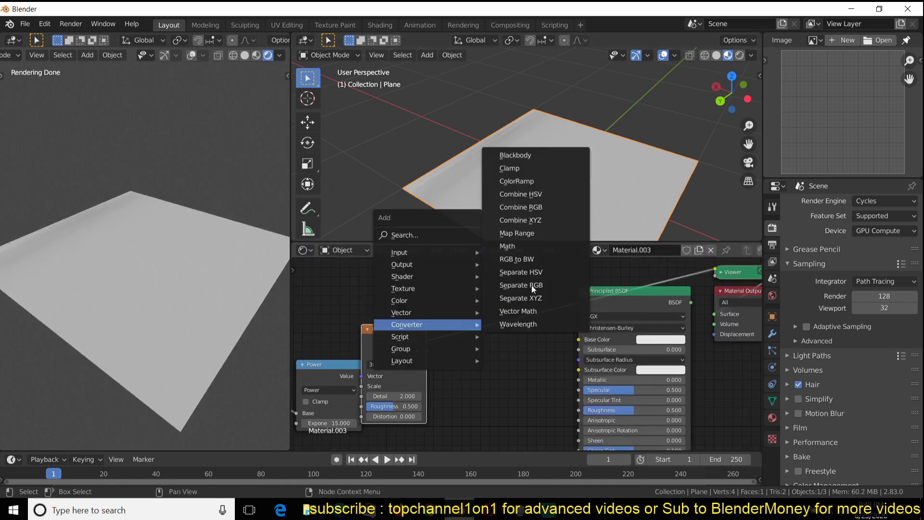
click(522, 247)
key(Escape)
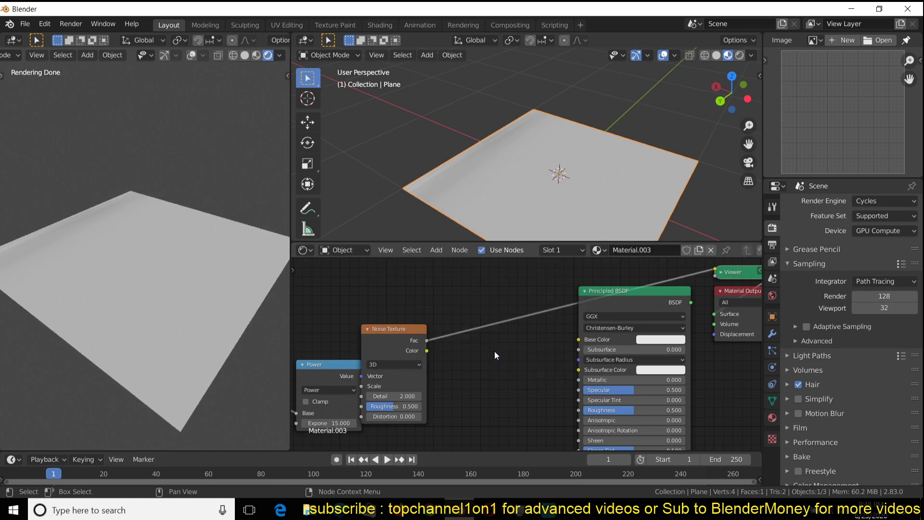
Insert a Math node set to Power with exponent 2.900 between the Noise Texture's Fac output and the Viewer.
key(shift+a)
mouse_move(467, 319)
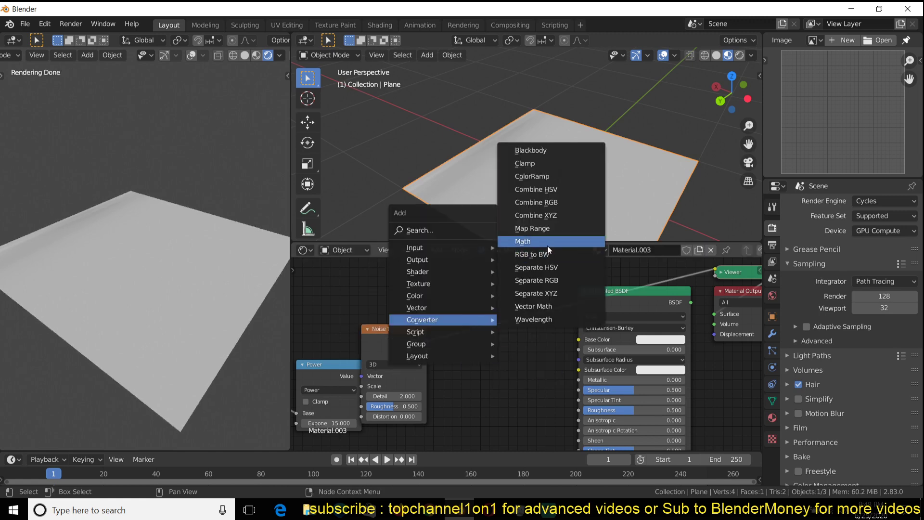
click(548, 245)
click(456, 326)
click(493, 336)
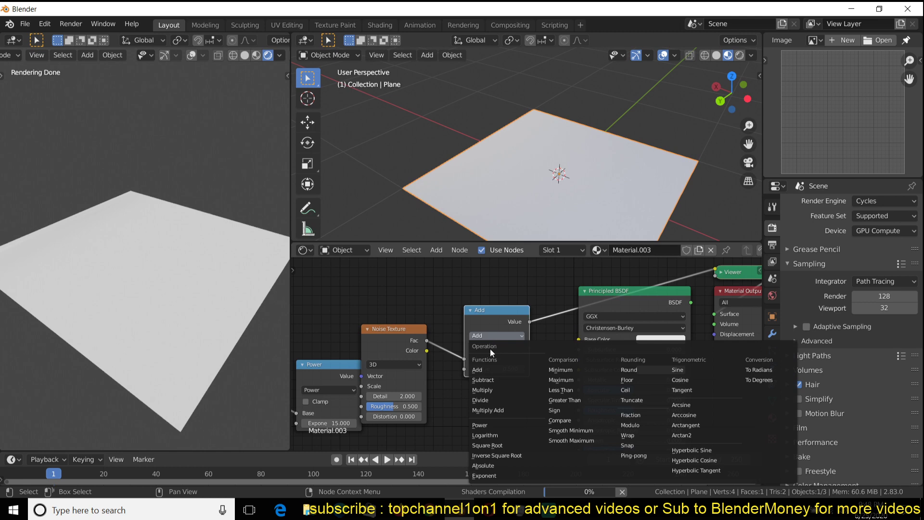
click(487, 424)
drag(490, 369, 503, 369)
scroll(490, 227, down, 2)
middle_drag(490, 227, 494, 227)
Arrange the Gradient Texture, first Power and Noise Texture nodes in a spaced row ahead of the second Power node.
drag(383, 345, 407, 346)
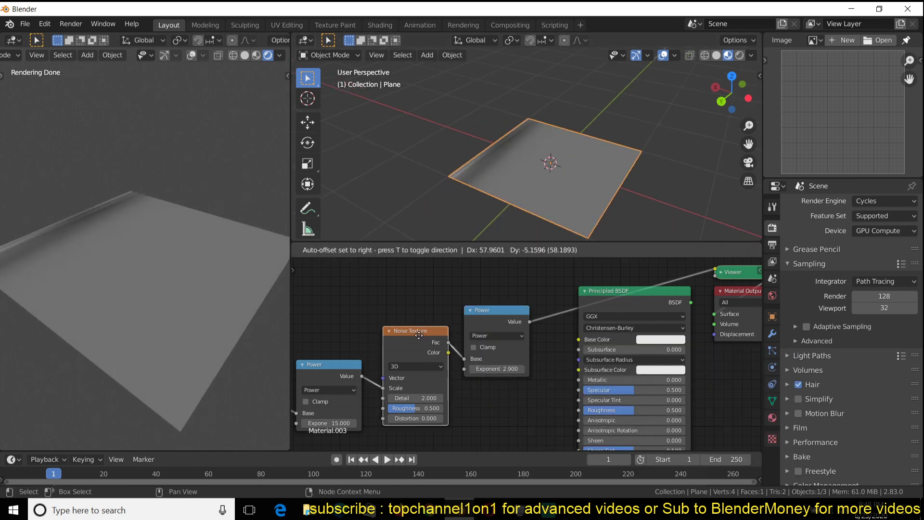
middle_drag(406, 346, 486, 311)
middle_drag(343, 354, 379, 353)
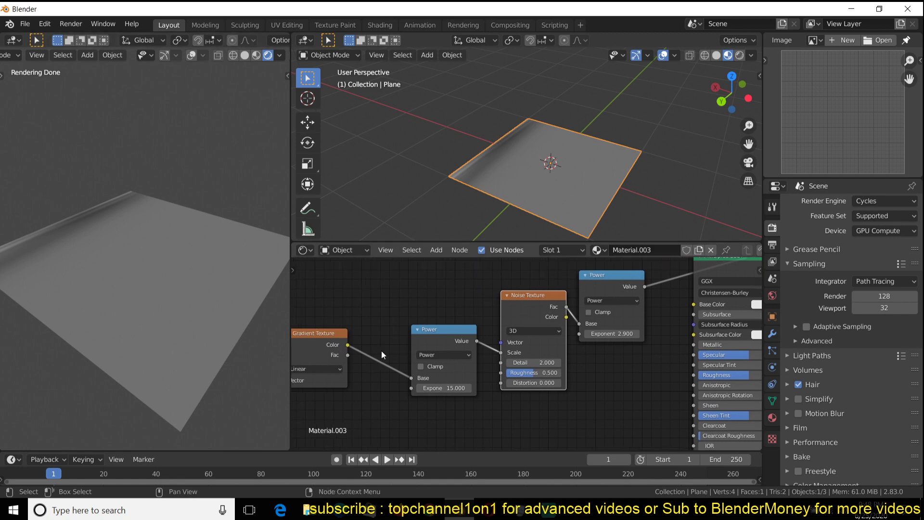
drag(332, 346, 365, 343)
drag(426, 340, 416, 319)
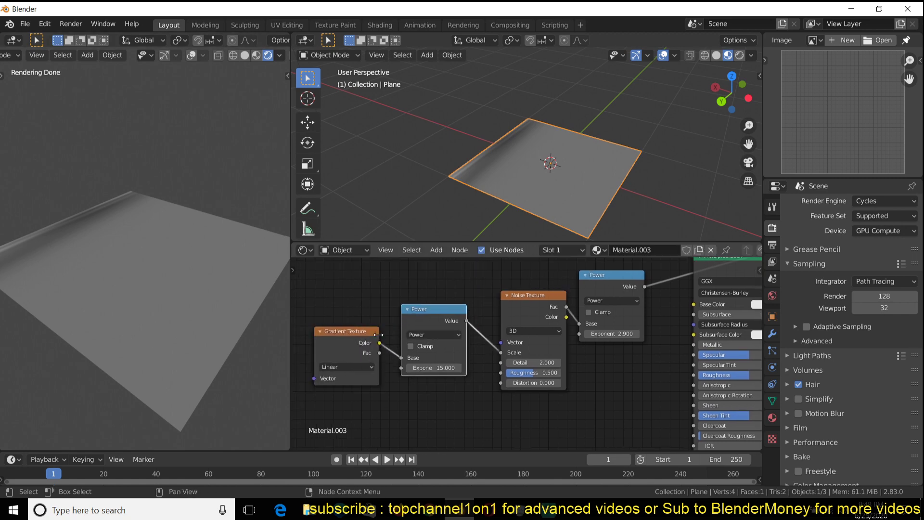
drag(427, 316, 422, 315)
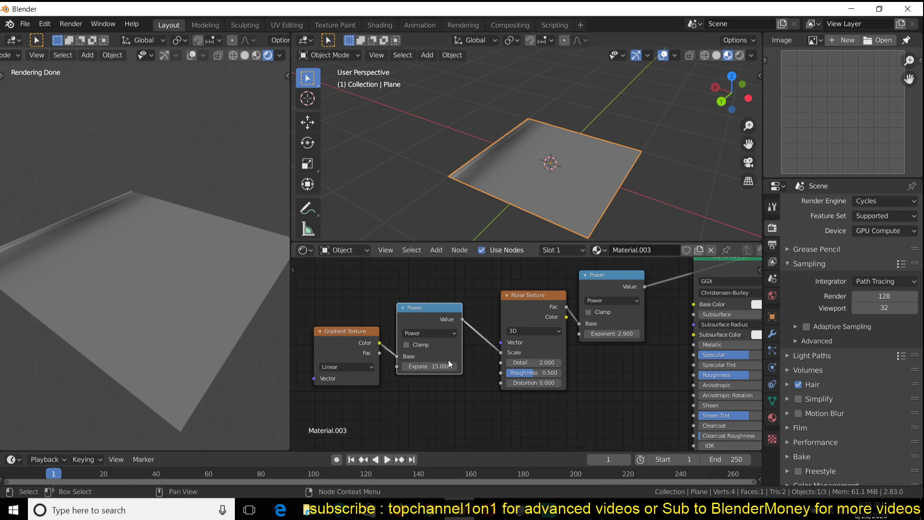
Preview the first Power node and the Noise Texture's Fac on the plane while lowering the first Power exponent to 9.000 and on to -2.800.
mouse_move(435, 362)
mouse_down()
mouse_move(380, 365)
mouse_move(443, 365)
mouse_move(389, 365)
mouse_move(432, 366)
mouse_up()
ctrl+shift+click(420, 318)
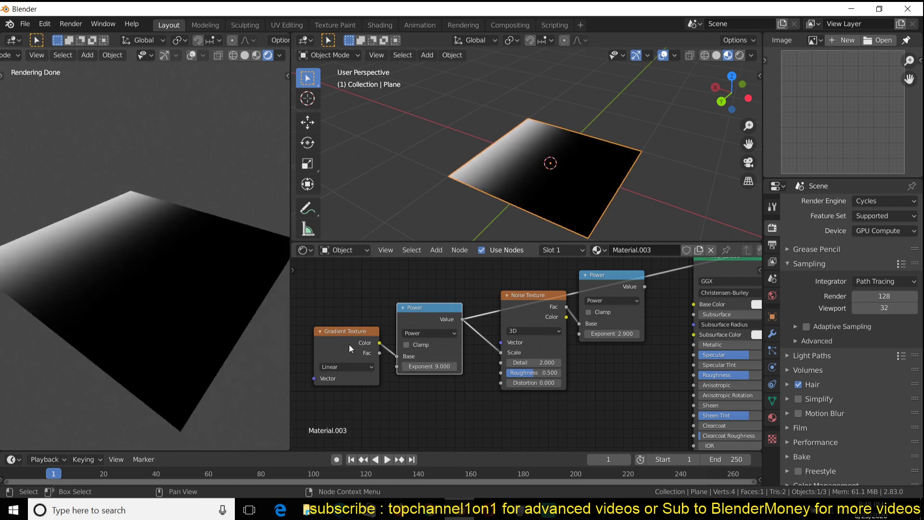
ctrl+shift+click(544, 307)
drag(429, 362, 339, 362)
scroll(541, 316, up, 1)
mouse_move(541, 316)
middle_down()
mouse_move(580, 332)
mouse_move(540, 334)
middle_up()
drag(521, 330, 510, 312)
Switch to Chrome to look at the Google image results for anisotropic reflections, and return to Blender.
click(430, 511)
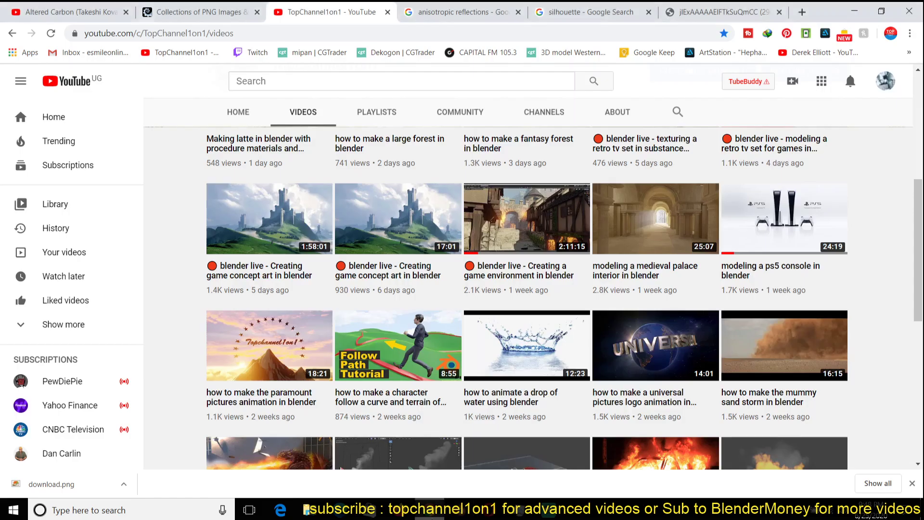
click(457, 13)
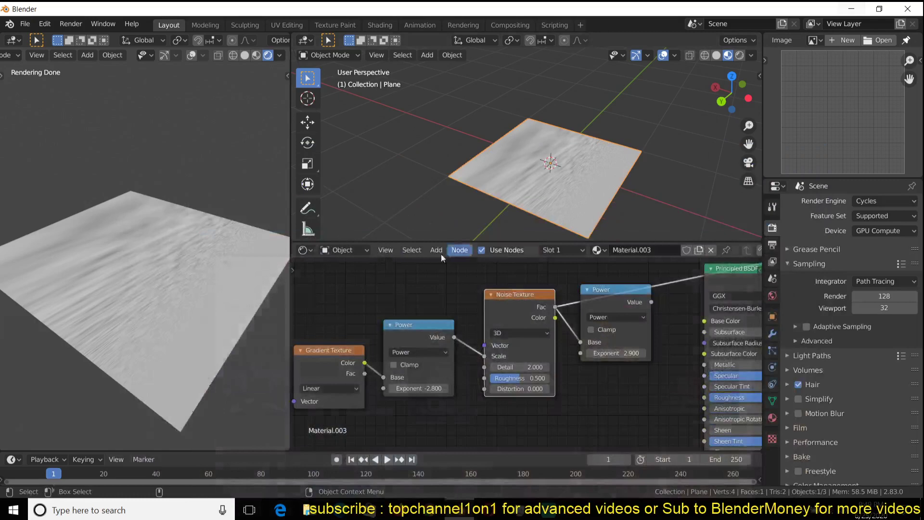
click(854, 10)
Move the Gradient Texture node further away from the first Power node, and examine the streaked noise on the plane.
scroll(417, 305, down, 2)
middle_drag(417, 304, 442, 299)
drag(387, 350, 355, 333)
middle_drag(447, 226, 487, 183)
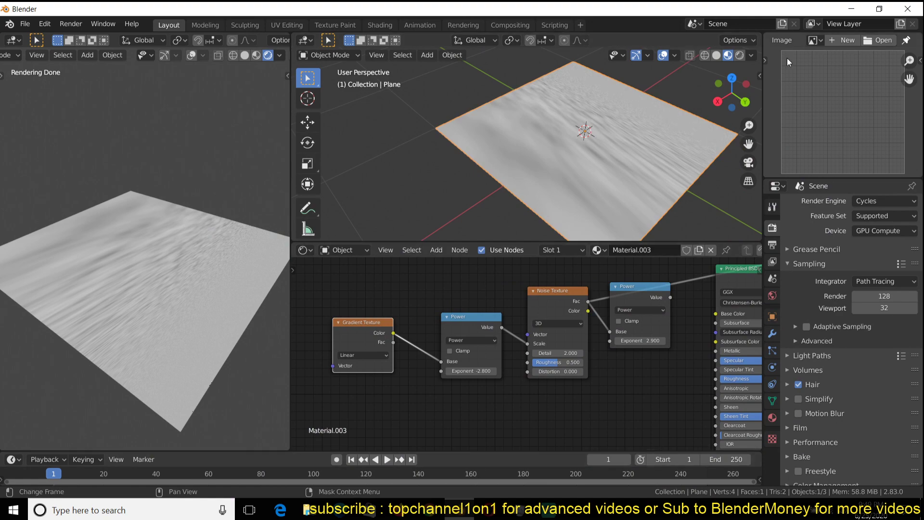
Bring up the anisotropic reflections image results in Chrome once more as reference, and switch back to Blender.
click(860, 9)
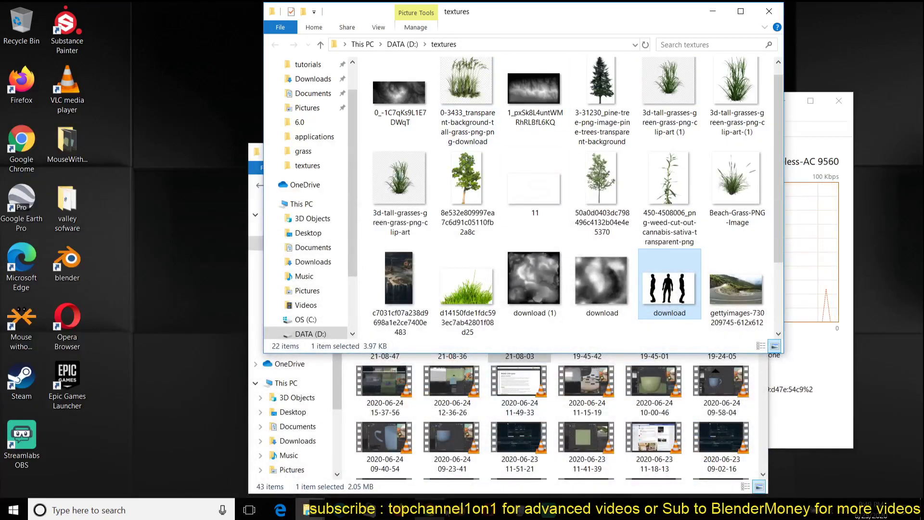
click(440, 514)
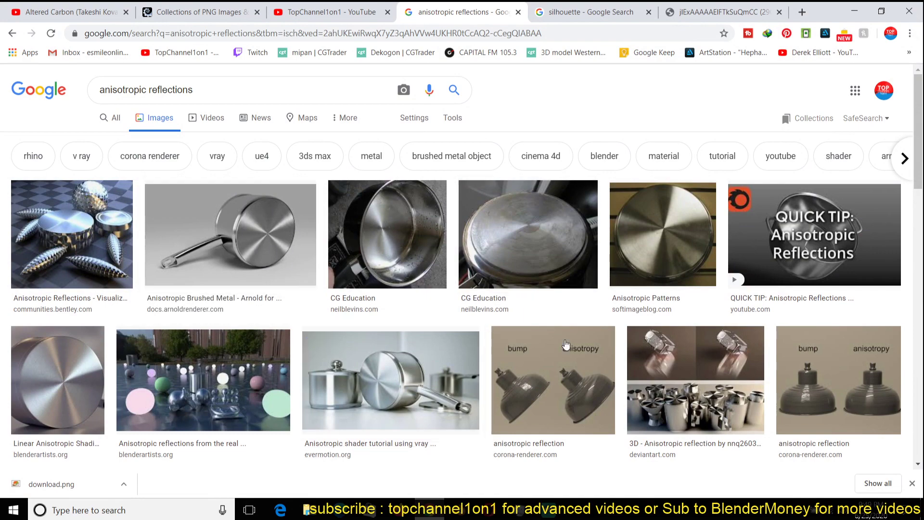
key(alt+Tab)
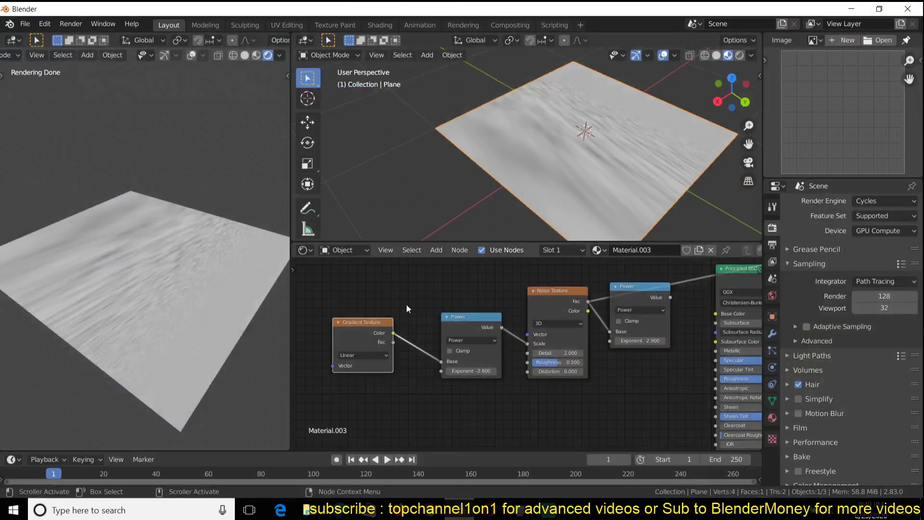
Set the Gradient Texture node's gradient type to Spherical.
click(353, 358)
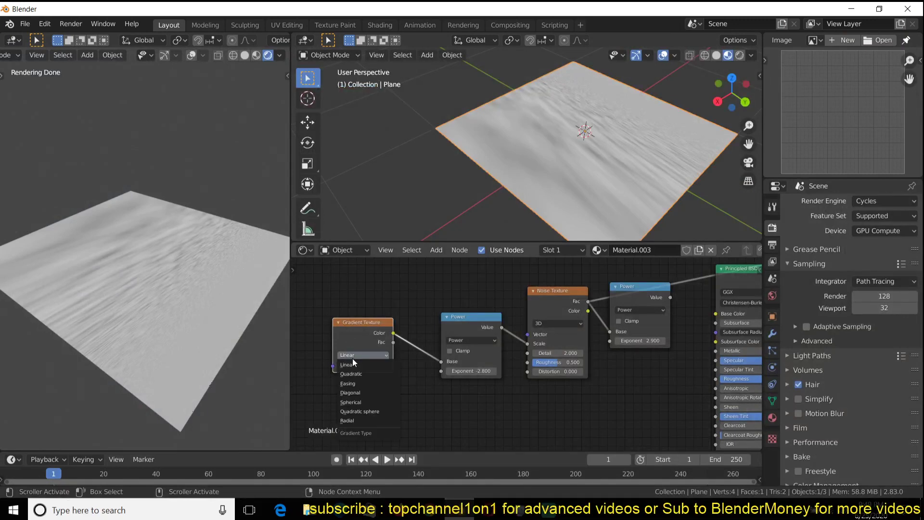
click(362, 402)
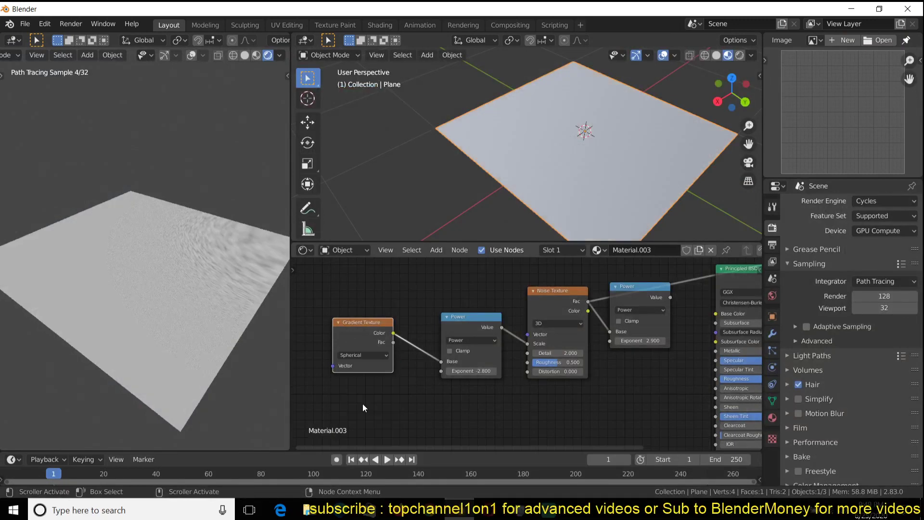
middle_drag(582, 282, 521, 343)
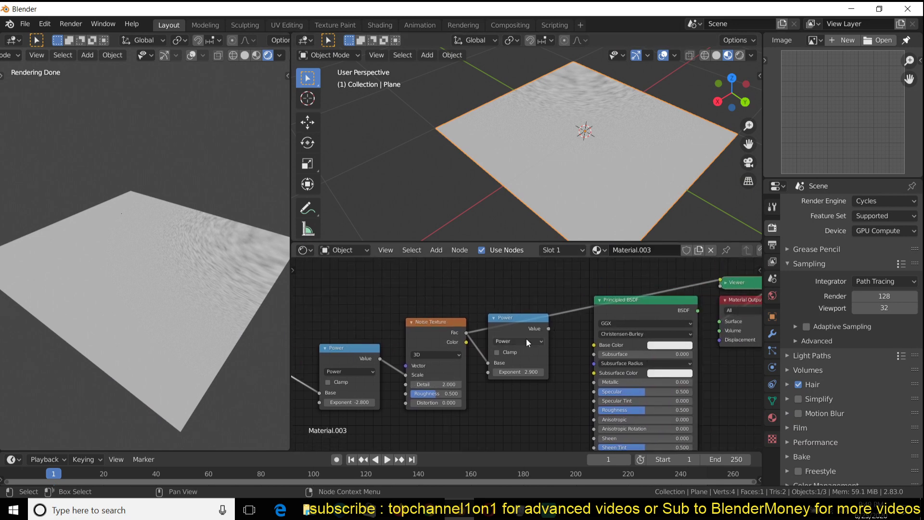
Connect the Noise Texture's Fac to the Principled BSDF's Roughness, route the shader to the output, and set Metallic to 1.000.
drag(467, 333, 598, 408)
ctrl+shift+click(628, 319)
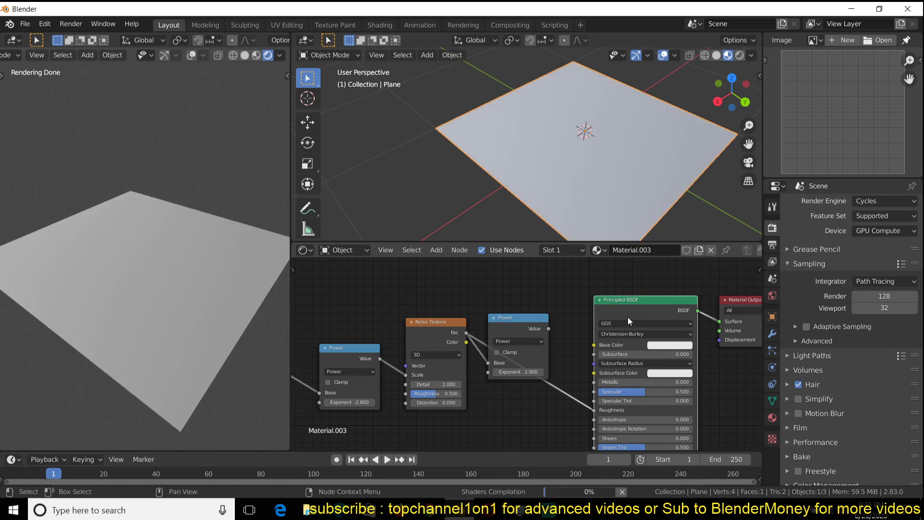
drag(634, 380, 693, 380)
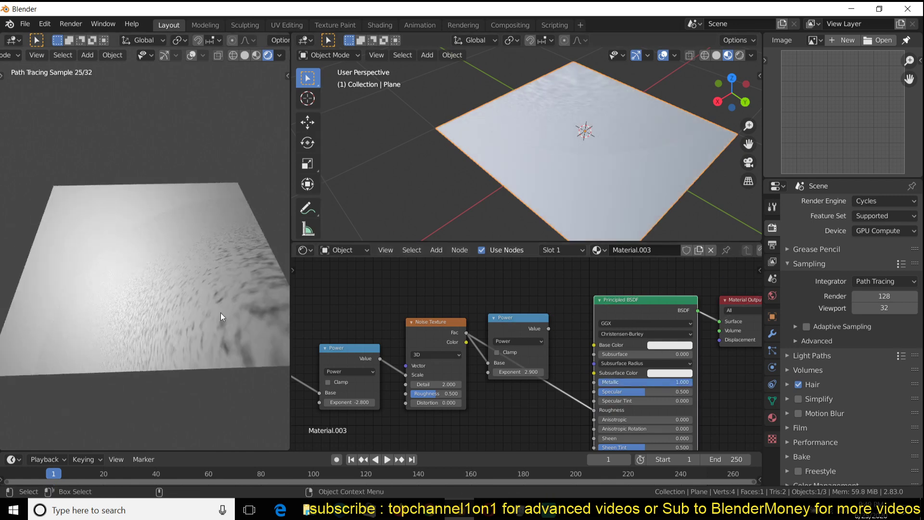
Reroute the first Power node's value from the Noise Texture's Scale to its Vector input, and examine the pattern on the plane.
middle_drag(432, 346, 457, 339)
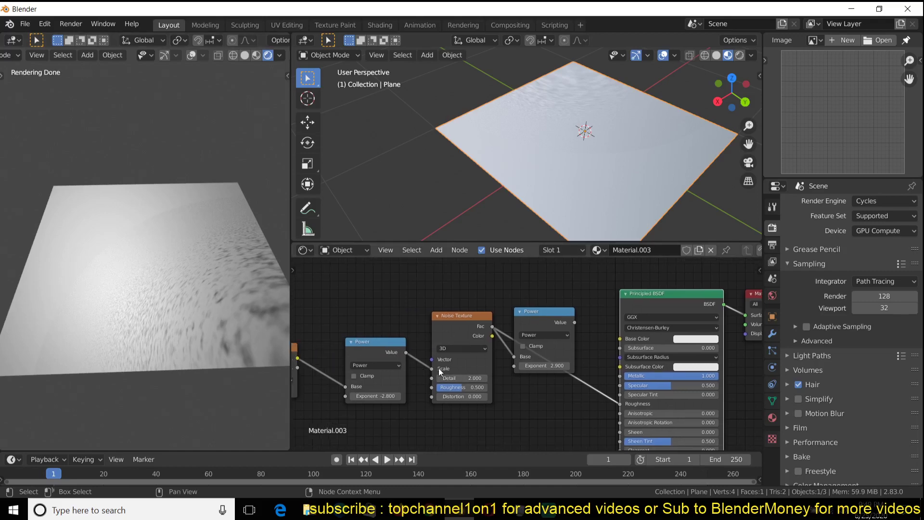
mouse_move(433, 368)
mouse_down()
mouse_move(397, 364)
mouse_move(432, 359)
mouse_up()
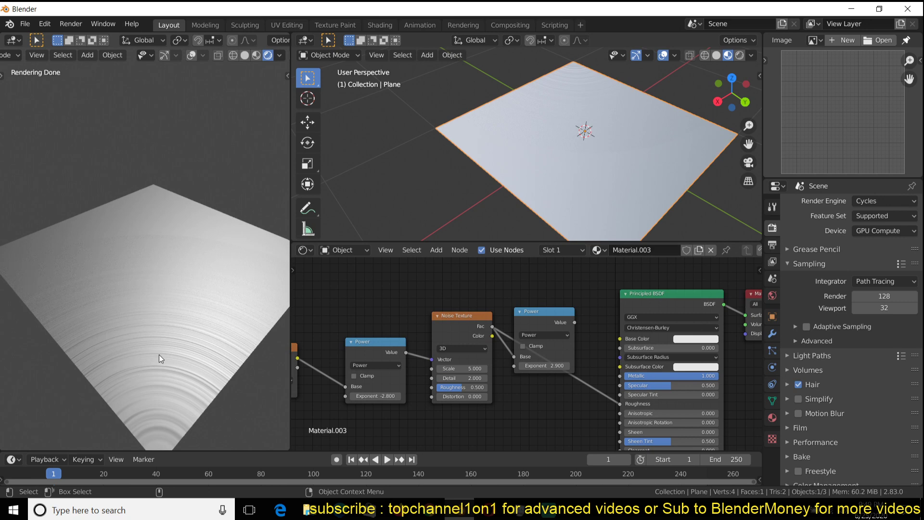
middle_drag(160, 351, 213, 284)
scroll(551, 152, up, 3)
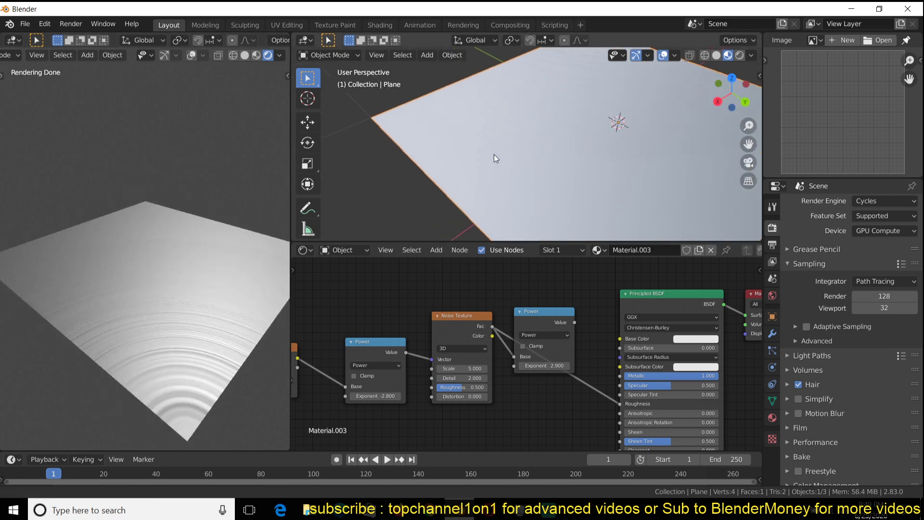
mouse_move(493, 154)
middle_down()
mouse_move(386, 186)
mouse_move(550, 186)
mouse_move(550, 126)
mouse_move(507, 147)
mouse_move(451, 146)
middle_up()
middle_drag(281, 405, 238, 371)
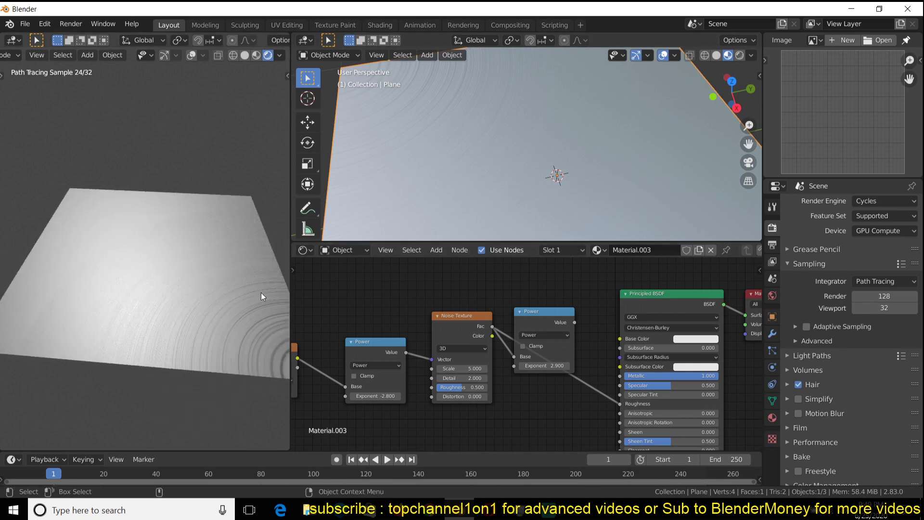
Set the Principled BSDF's Anisotropic to about 0.942, and compare the plane's reflection with the anisotropic image results in Chrome.
drag(644, 415, 730, 415)
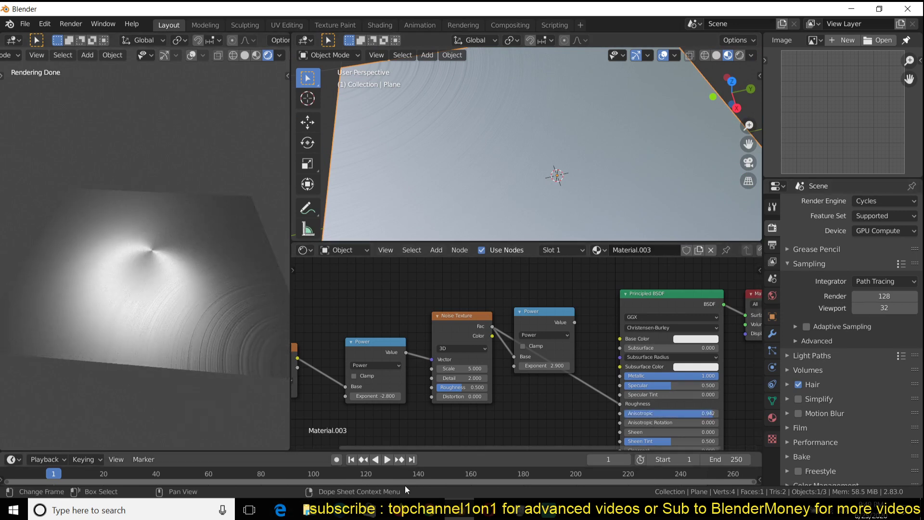
click(422, 515)
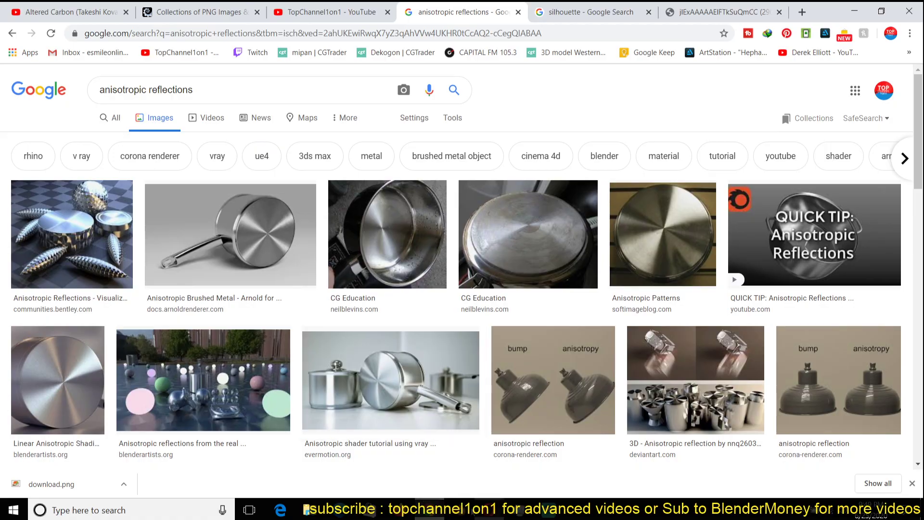
click(426, 514)
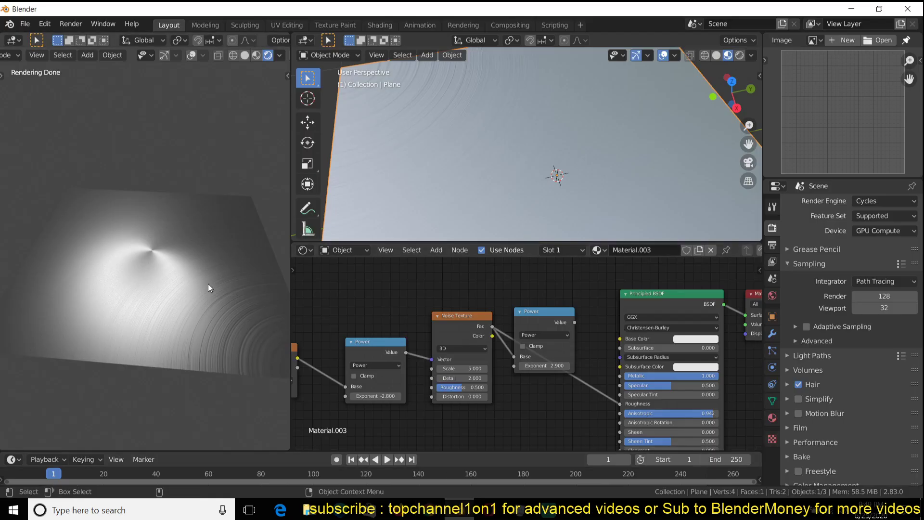
shift+middle_drag(247, 328, 231, 316)
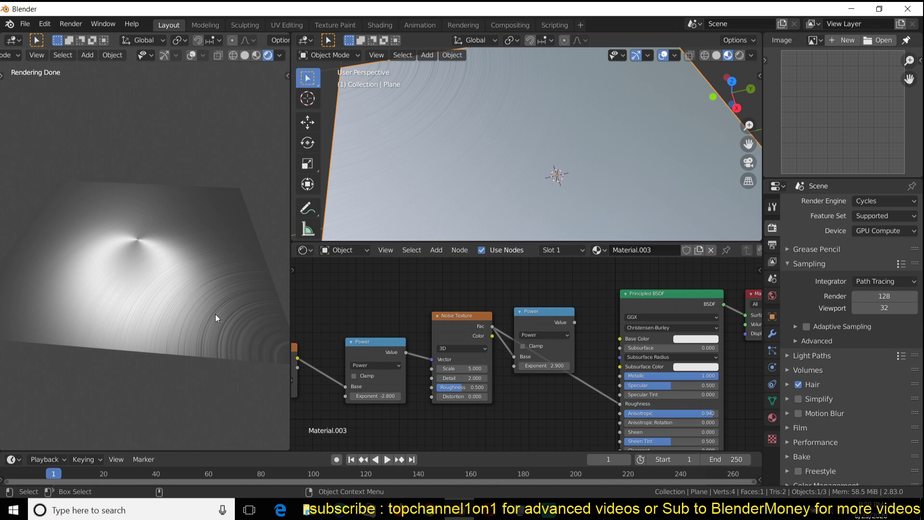
scroll(273, 354, down, 2)
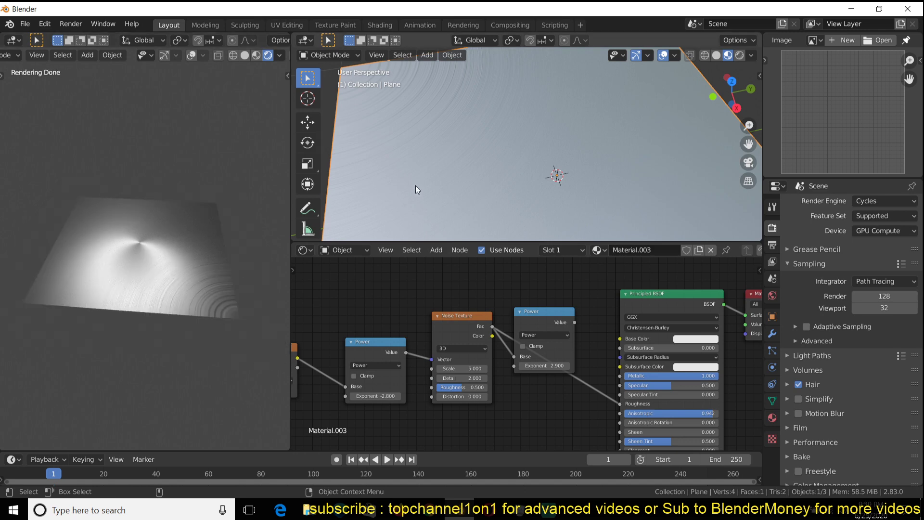
Add Texture Coordinate and Mapping nodes feeding the Vector input of the Gradient Texture.
scroll(418, 183, down, 3)
middle_drag(381, 339, 536, 358)
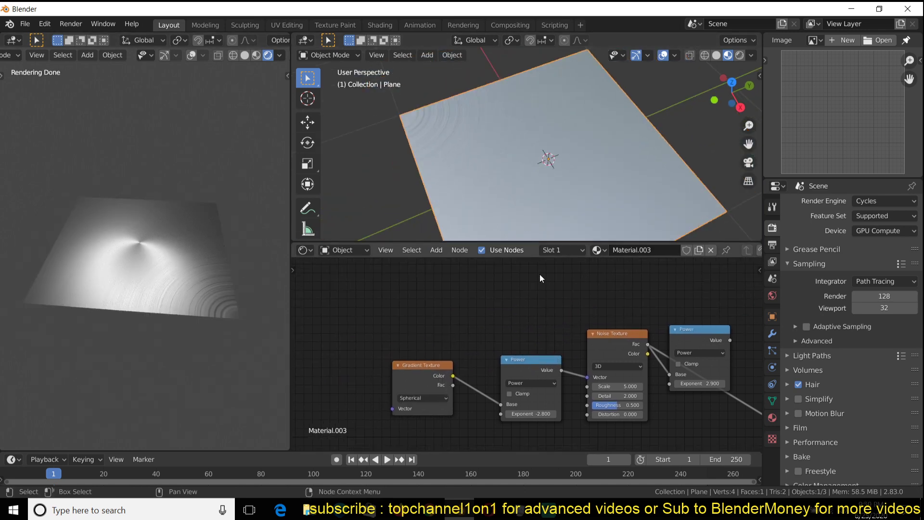
key(ctrl+t)
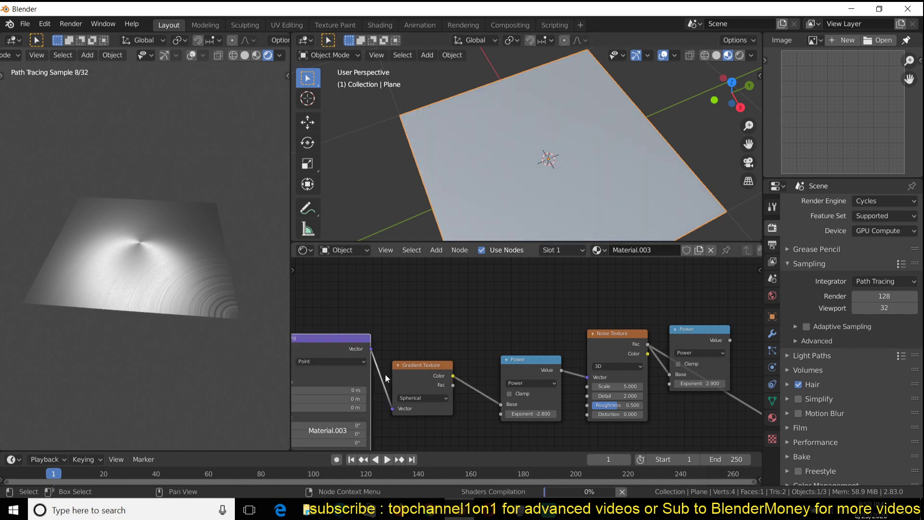
middle_drag(380, 374, 514, 302)
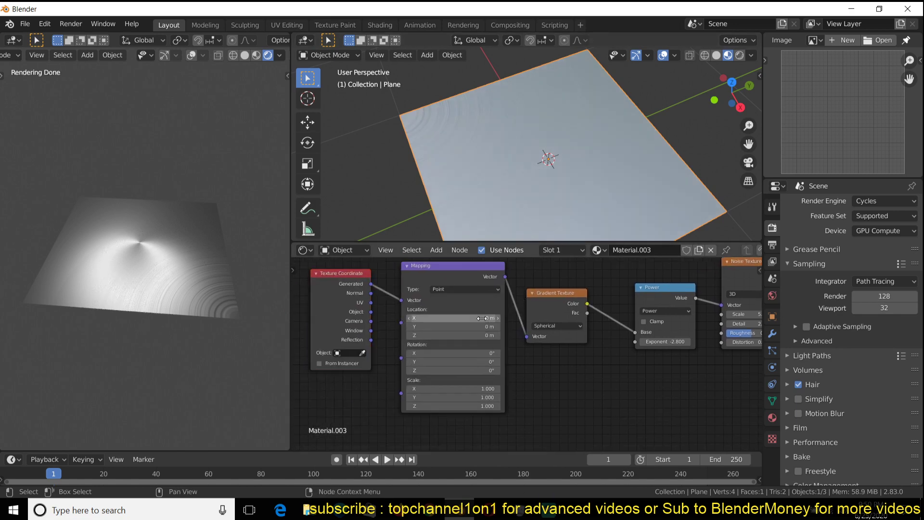
Try an X location of -0.4 m on the Mapping node, and undo that change.
mouse_move(452, 318)
mouse_down()
mouse_move(474, 318)
mouse_move(447, 318)
mouse_up()
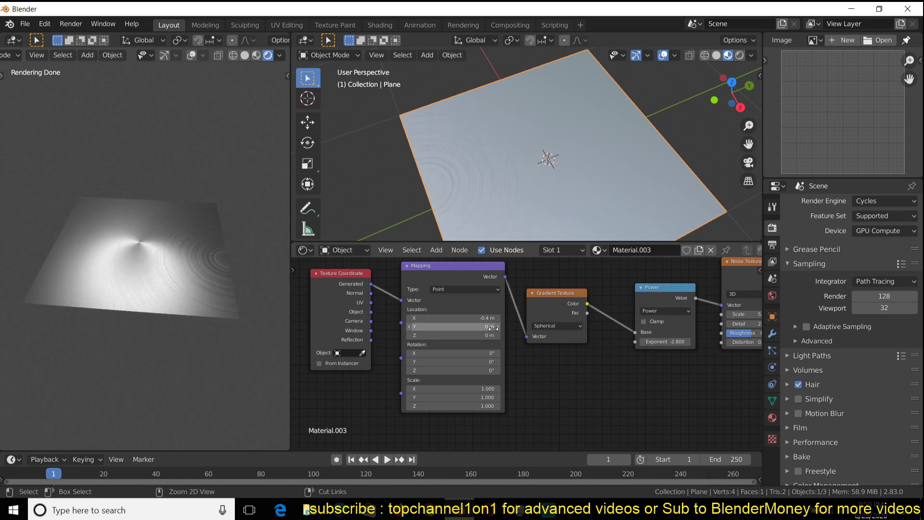
key(ctrl+z)
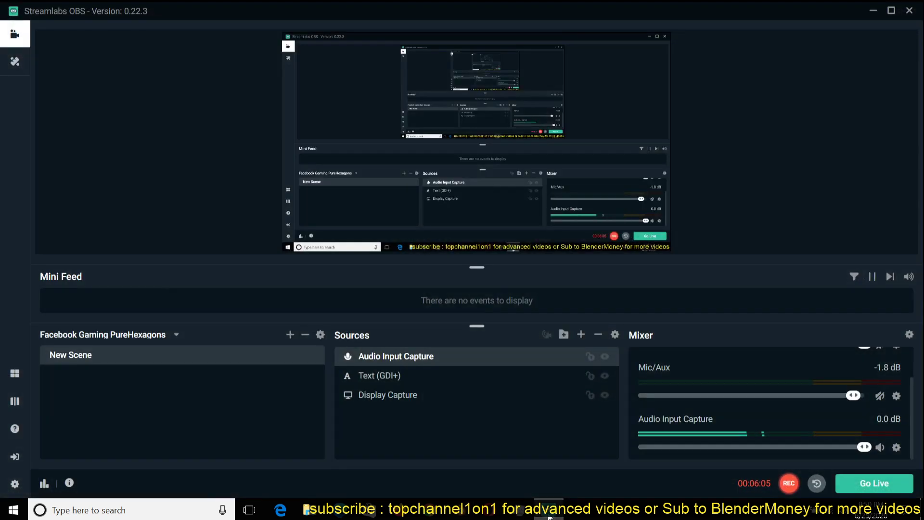
key(alt+Tab)
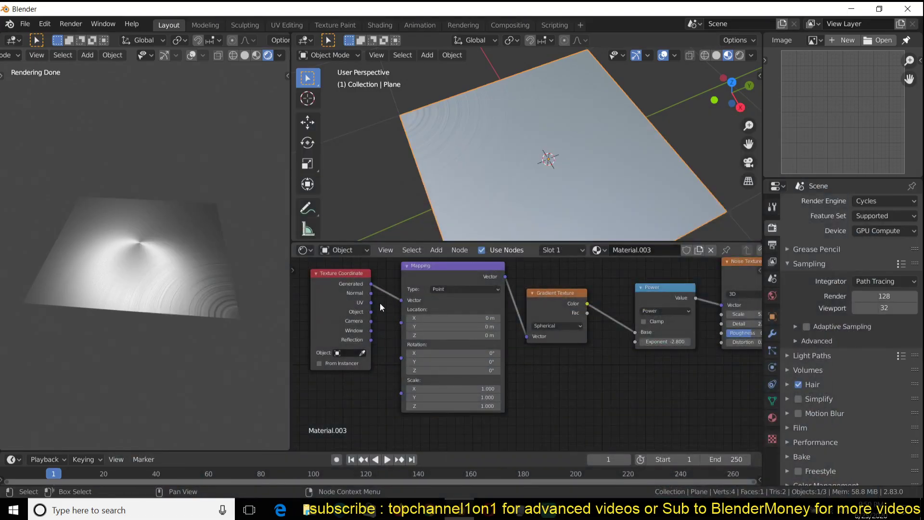
Feed the Texture Coordinate's UV output into the Mapping node, and show the plane from the top in the UV Editing workspace.
drag(371, 302, 407, 302)
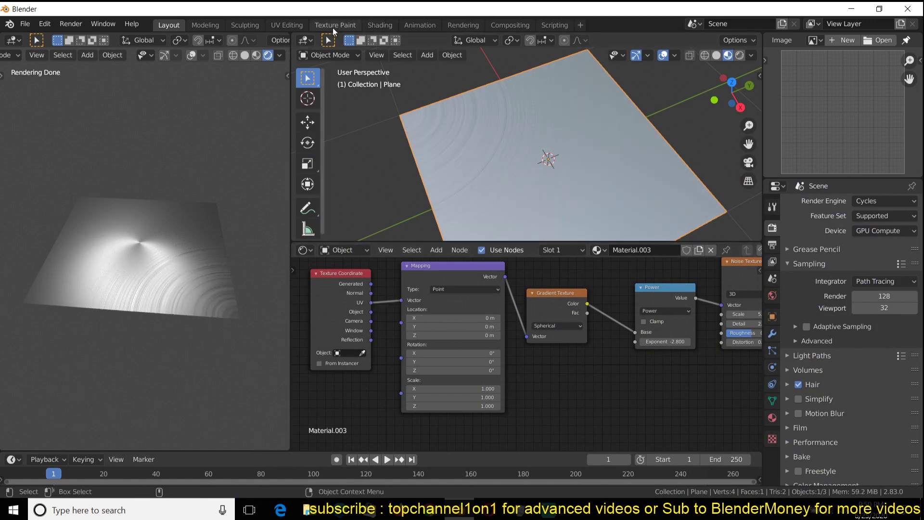
click(279, 26)
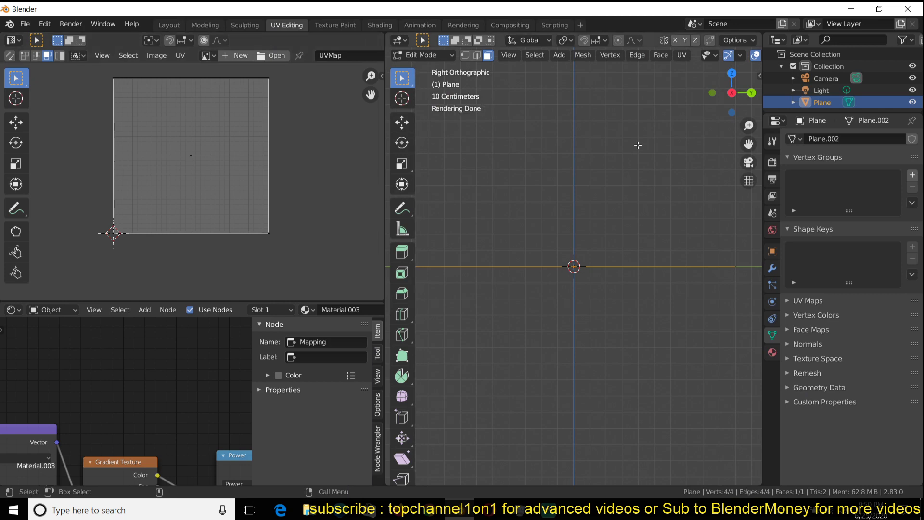
mouse_move(609, 243)
middle_down()
mouse_move(666, 337)
mouse_move(473, 323)
middle_up()
key(KP_7)
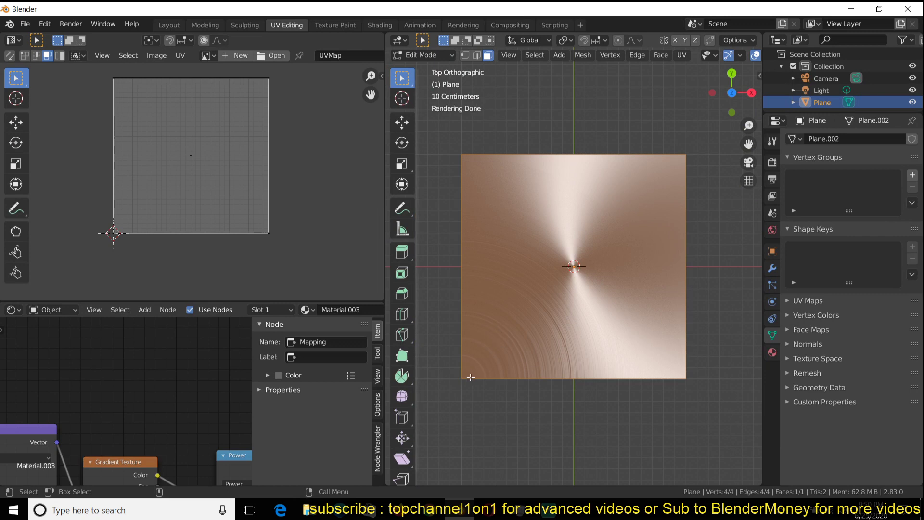
Preview the Gradient Texture node's output directly on the plane.
middle_drag(129, 417, 224, 351)
mouse_move(84, 385)
middle_down()
mouse_move(146, 366)
mouse_move(54, 360)
middle_up()
scroll(146, 365, down, 4)
ctrl+shift+click(149, 371)
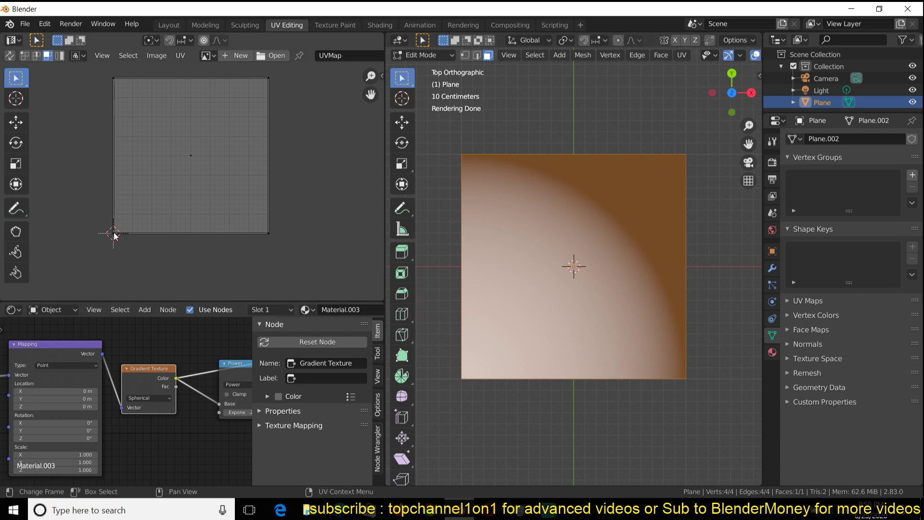
Move the plane's UV face by about -0.49, -0.51 to centre it on the UV origin, and enlarge it until the gradient circle fits the plane.
middle_drag(142, 407, 199, 415)
scroll(198, 414, up, 1)
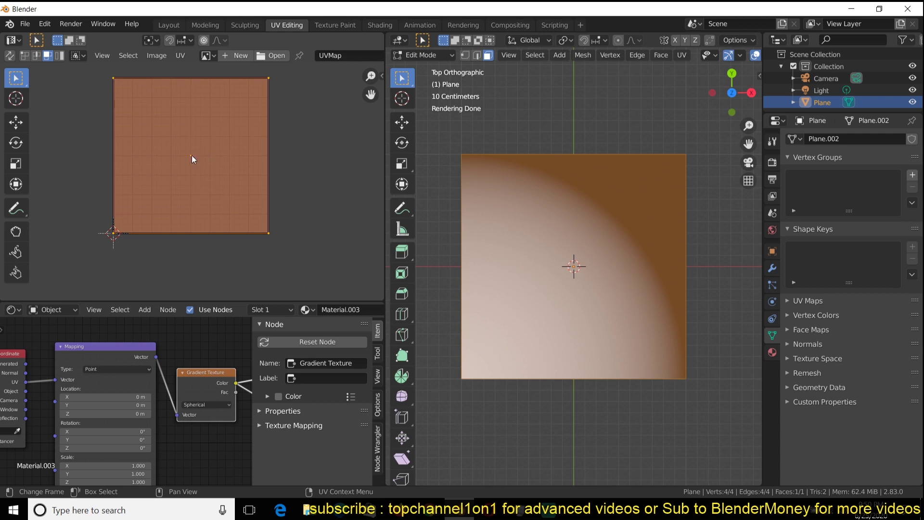
key(g)
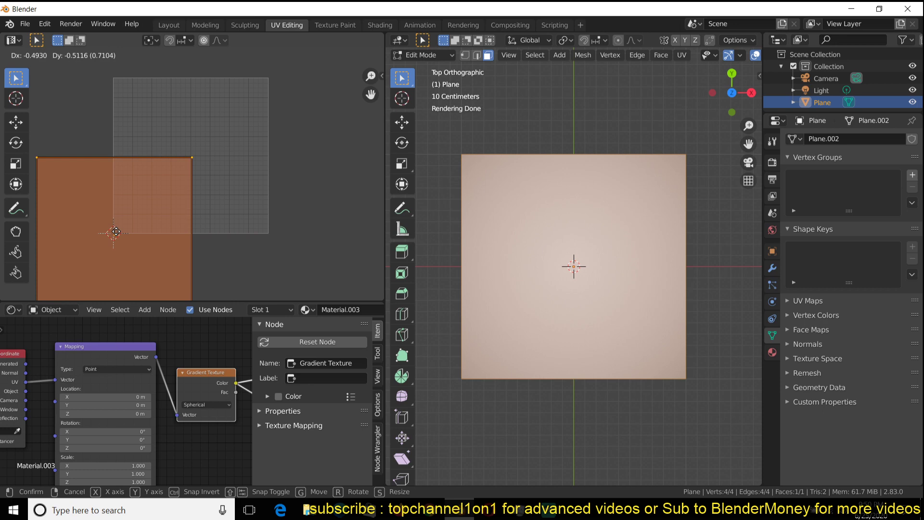
click(115, 231)
key(s)
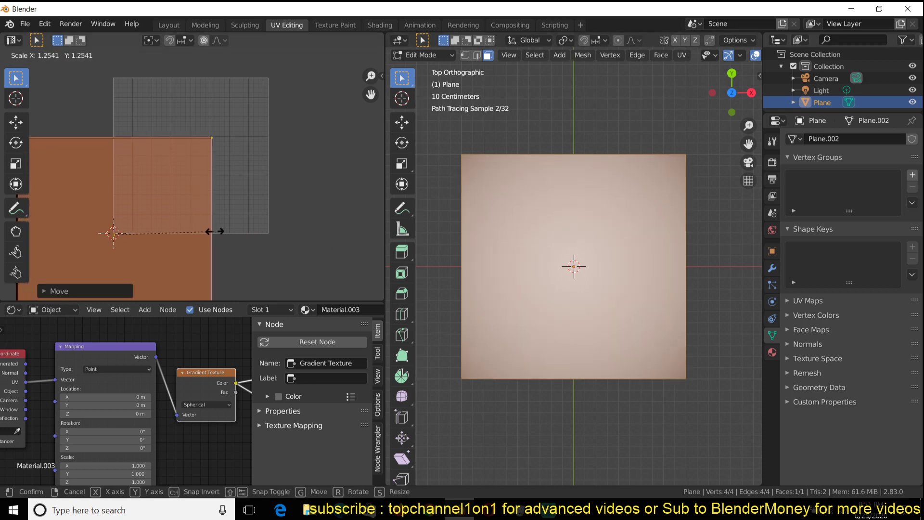
click(282, 222)
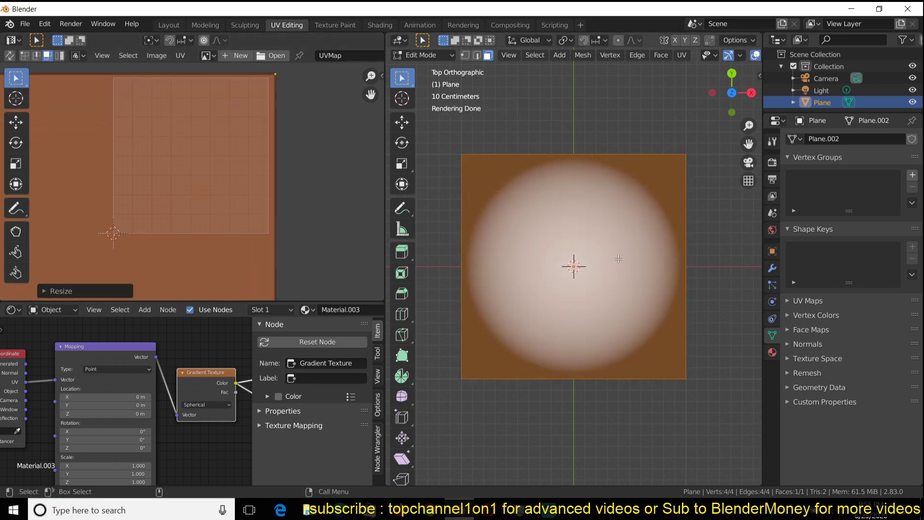
Preview the Noise Texture node on the plane, and switch the preview back to the Principled BSDF.
key(n)
middle_drag(324, 365, 185, 376)
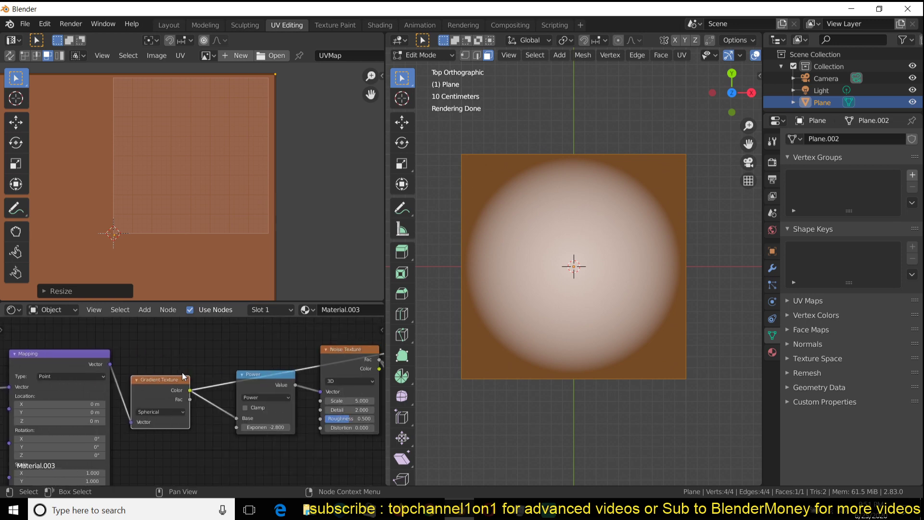
scroll(315, 377, down, 4)
middle_drag(283, 377, 199, 389)
ctrl+shift+click(228, 378)
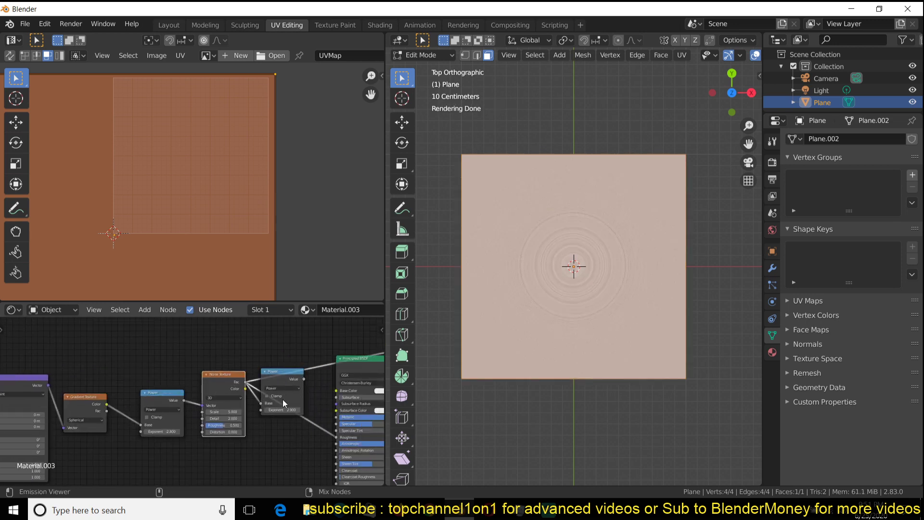
ctrl+shift+click(362, 370)
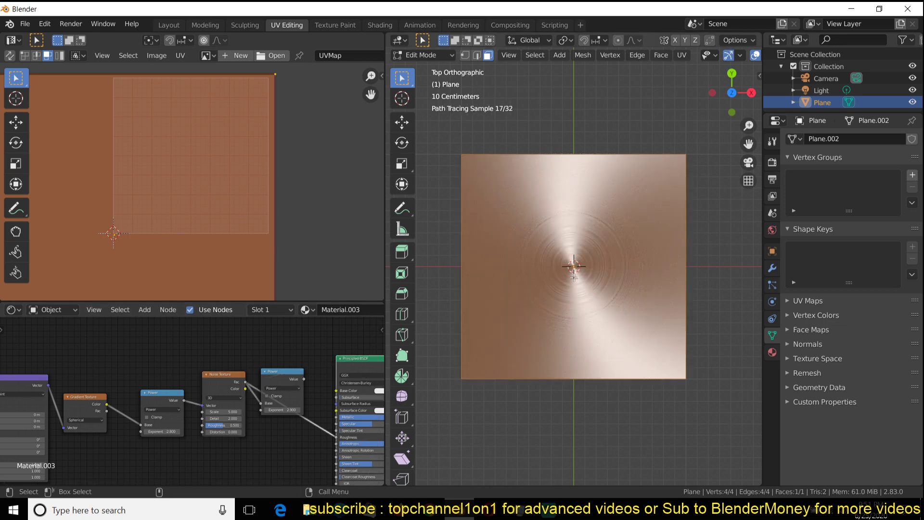
Return the plane to Object Mode, and examine the reflection and rings around its centre from an angled view.
middle_drag(577, 273, 582, 274)
right_click(678, 379)
key(Tab)
middle_drag(686, 339, 643, 291)
scroll(643, 291, up, 2)
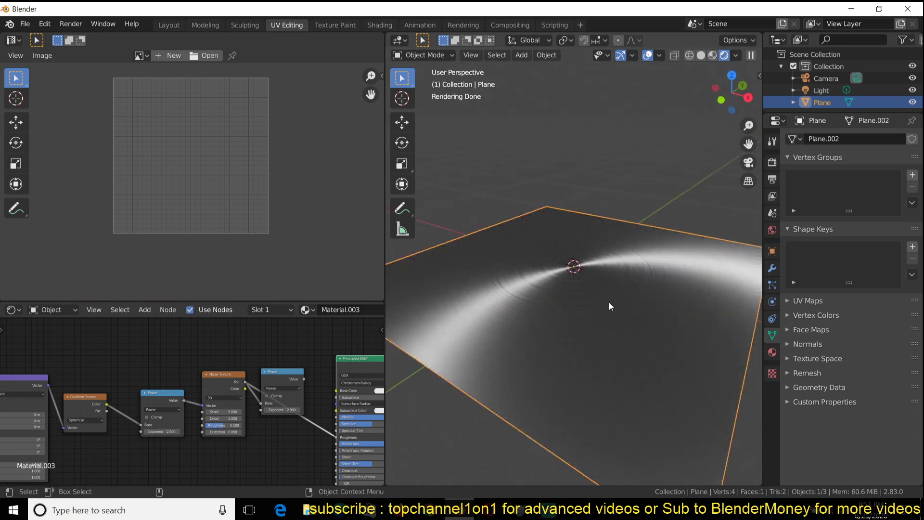
Go back to the Layout workspace, and select the plane to show its whole node tree.
click(553, 134)
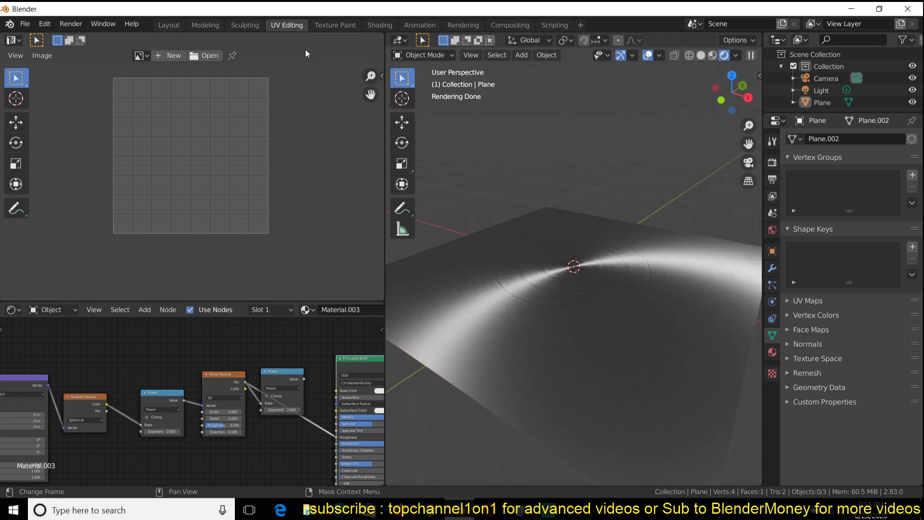
click(168, 25)
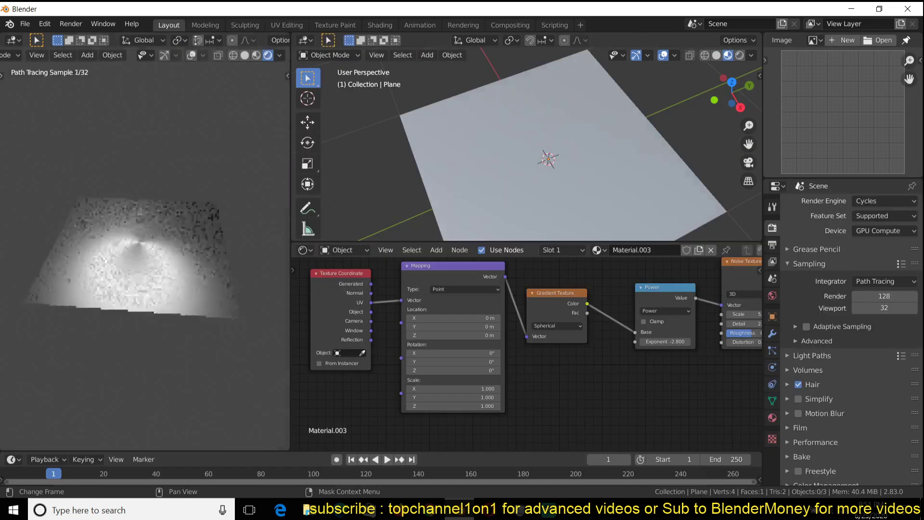
click(163, 241)
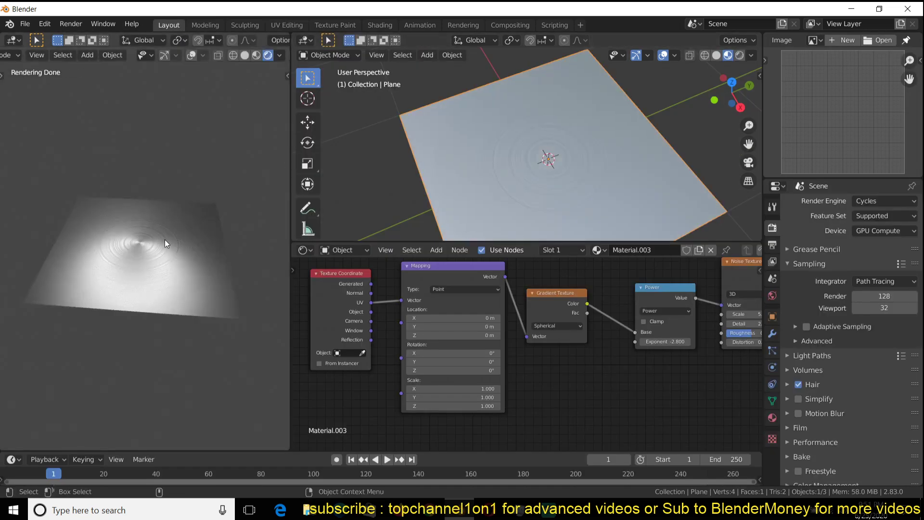
middle_drag(378, 177, 512, 143)
scroll(550, 297, down, 2)
scroll(520, 328, down, 3)
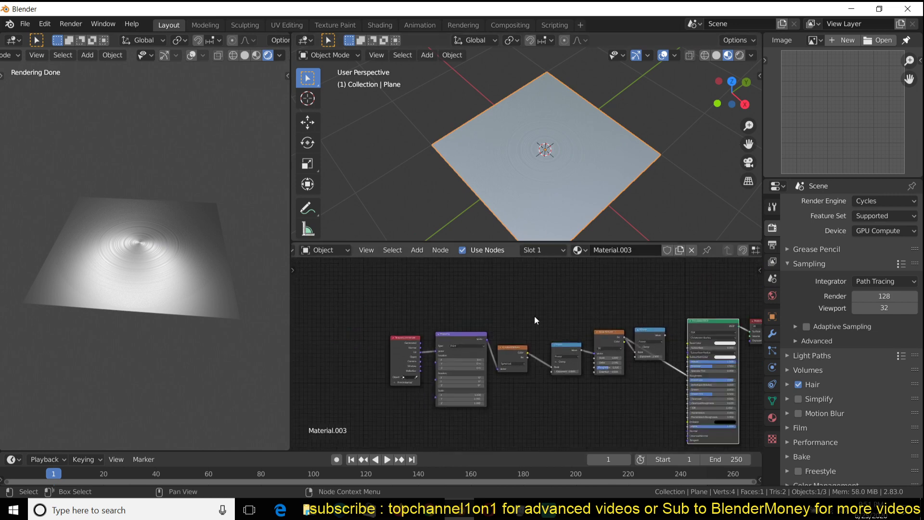
Delete all nodes feeding the Principled BSDF, from the Texture Coordinate through the second Power node.
drag(429, 294, 675, 410)
drag(393, 314, 645, 407)
key(x)
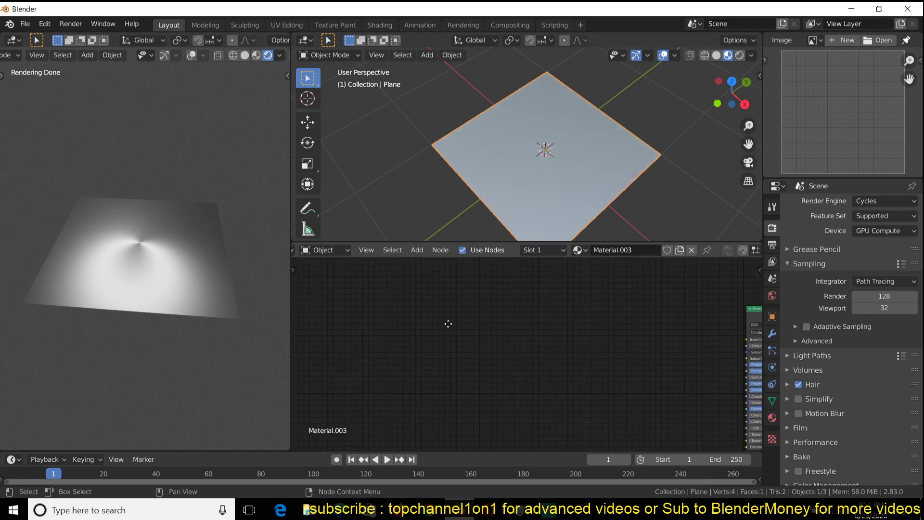
Add a Geometry node in the empty area before the Principled BSDF.
scroll(357, 321, up, 2)
key(shift+a)
mouse_move(333, 247)
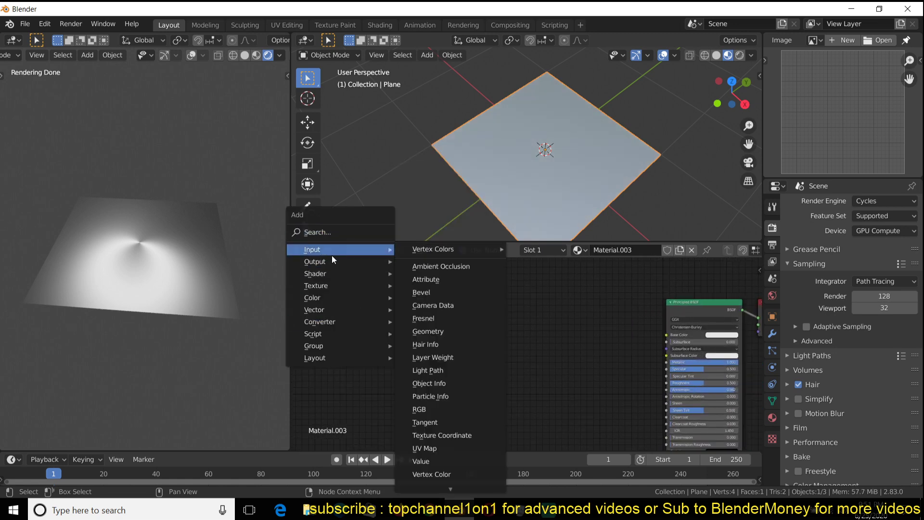
click(453, 331)
click(445, 337)
scroll(416, 383, up, 2)
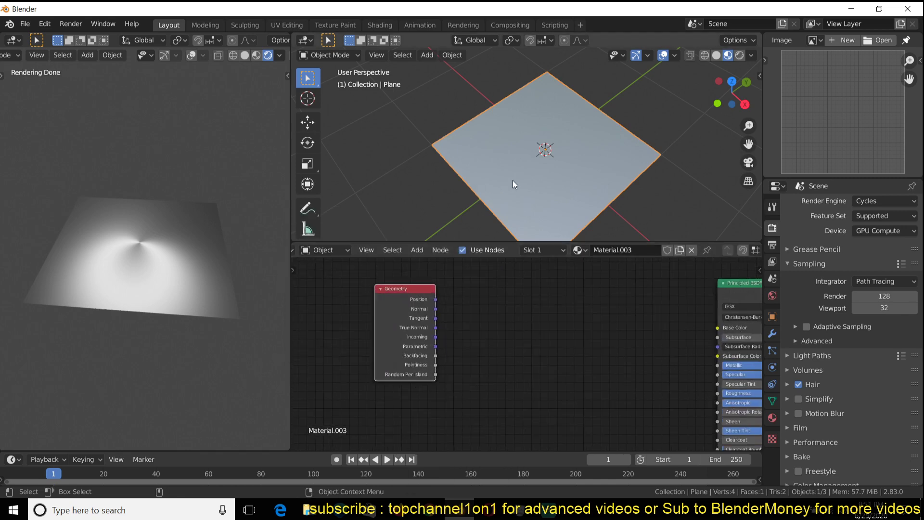
In the UV Editing workspace, return the plane to Object Mode and delete it.
click(276, 22)
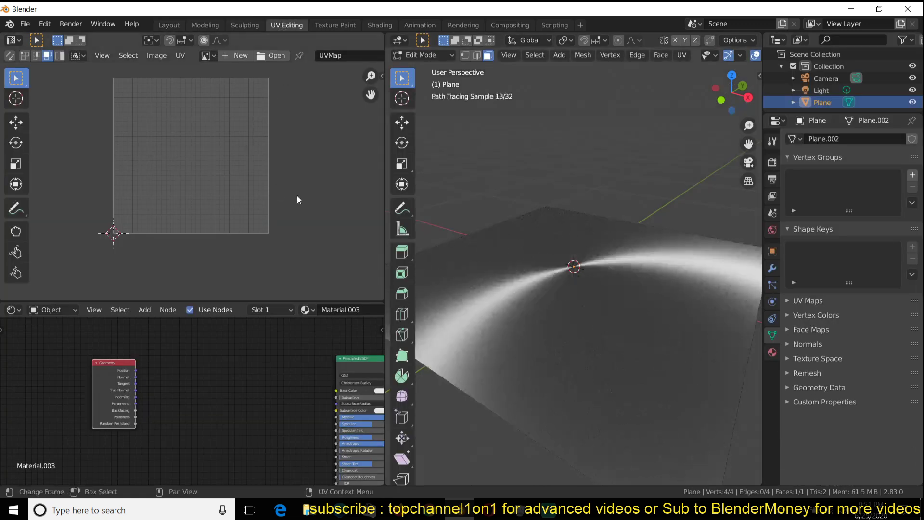
middle_drag(599, 285, 624, 323)
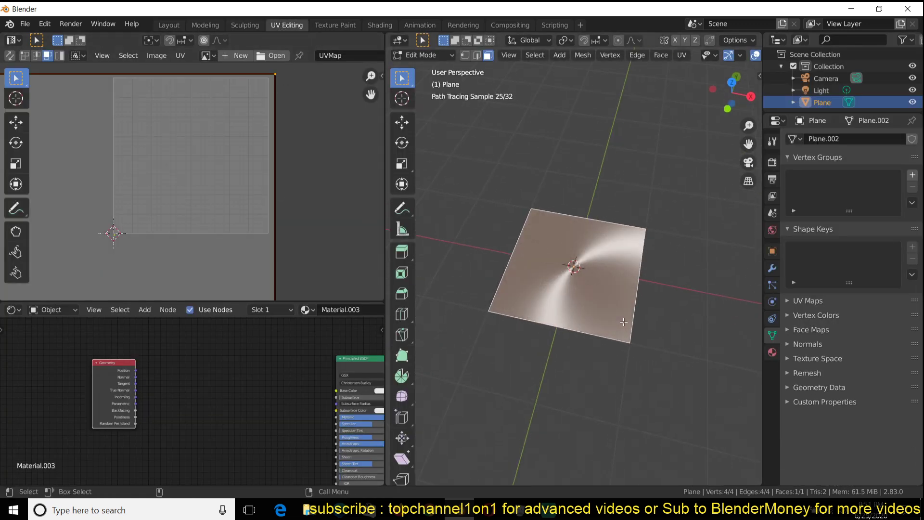
key(KP_7)
key(Tab)
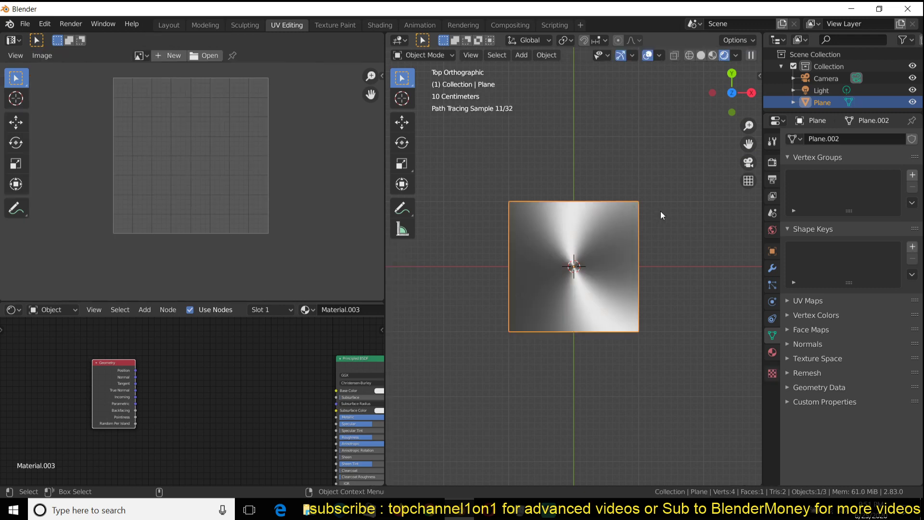
click(660, 211)
click(611, 223)
key(Delete)
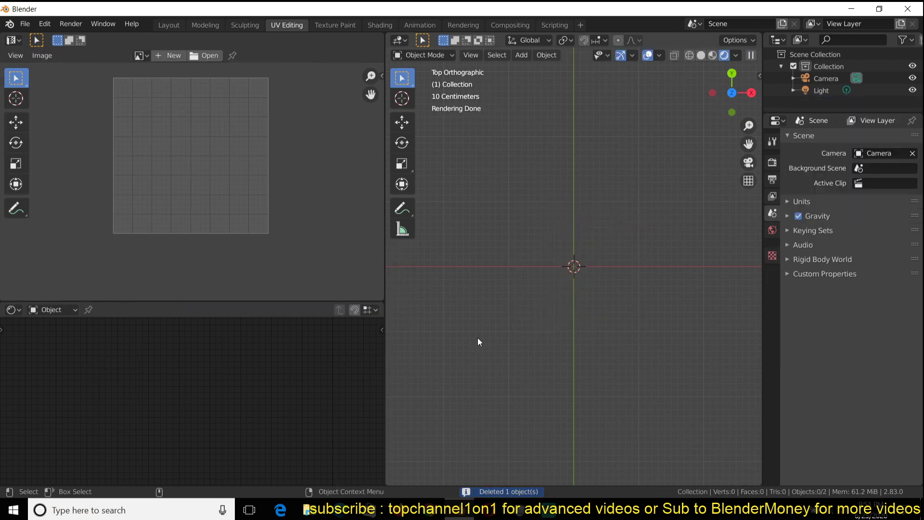
Import download.png from the textures folder as an image plane, and return to the Layout workspace.
key(shift+a)
mouse_move(478, 253)
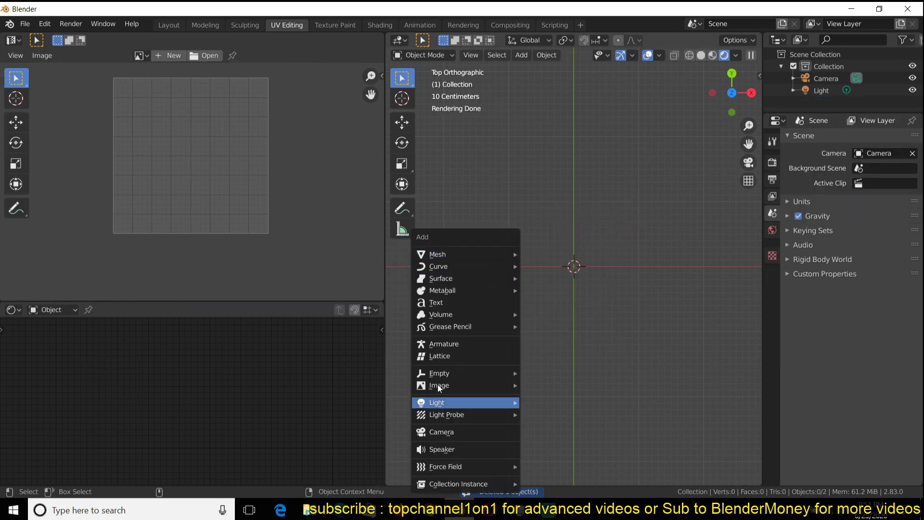
mouse_move(444, 385)
click(549, 410)
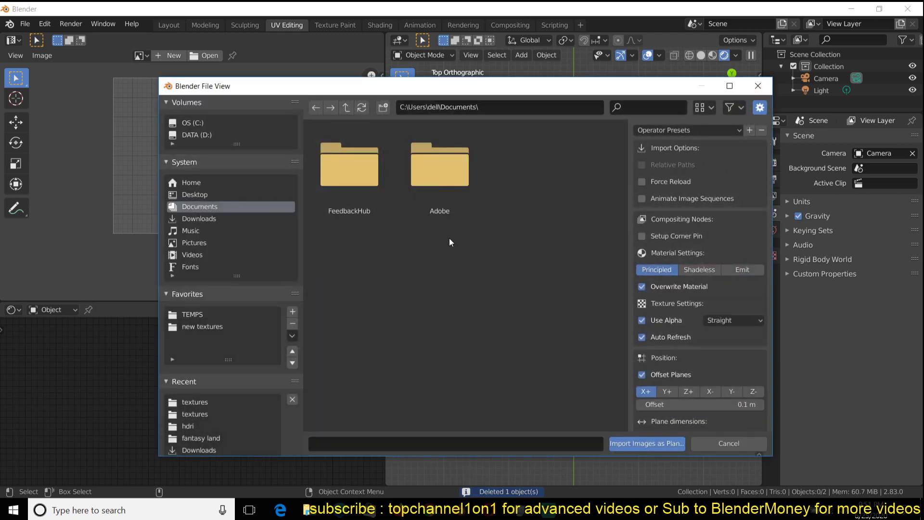
click(186, 403)
double_click(386, 180)
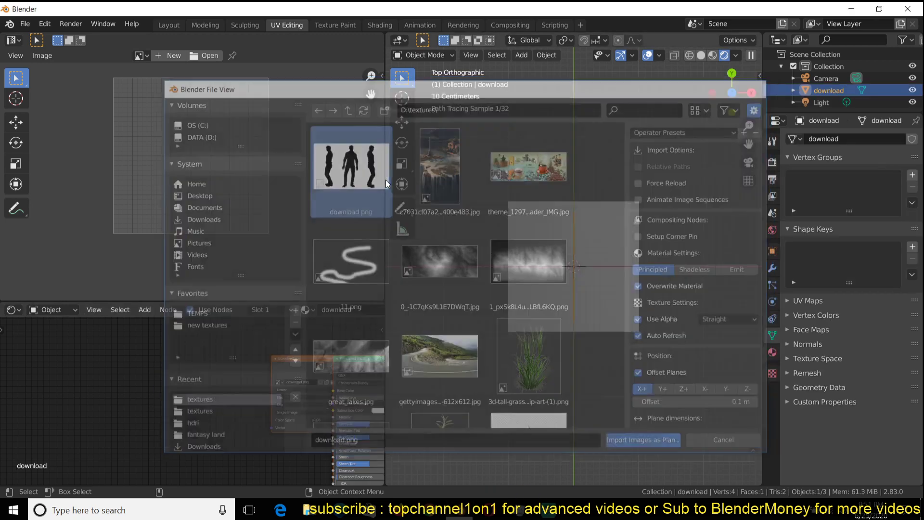
key(KP_3)
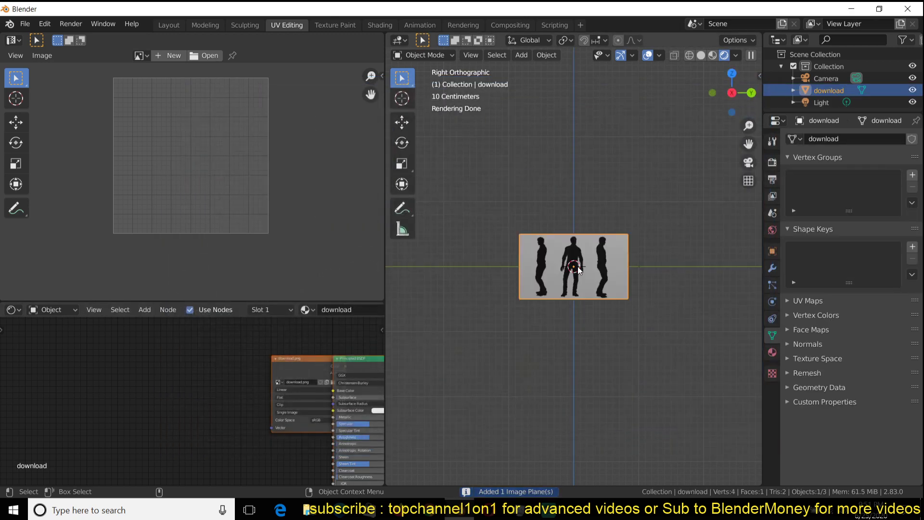
click(169, 25)
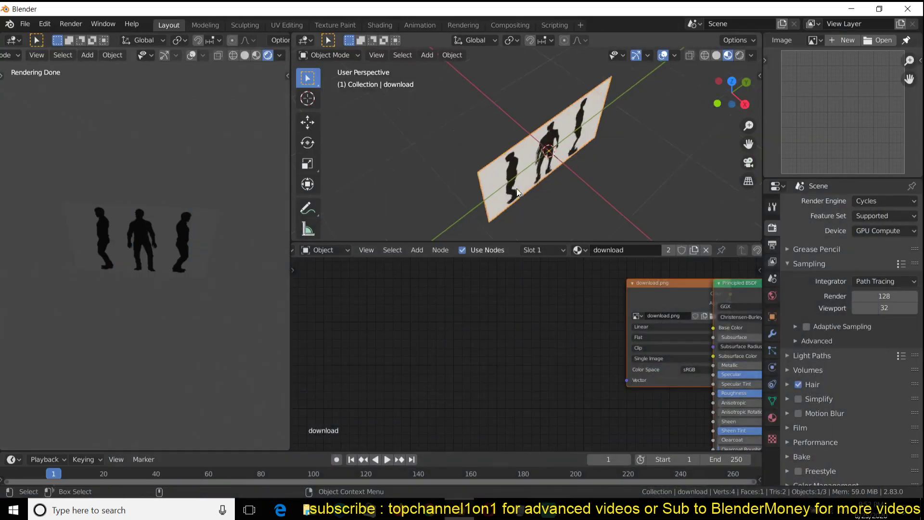
In Edit Mode, raise the image plane's mesh along Z until its lower edge meets the object's origin.
key(KP_3)
middle_drag(483, 124, 513, 125)
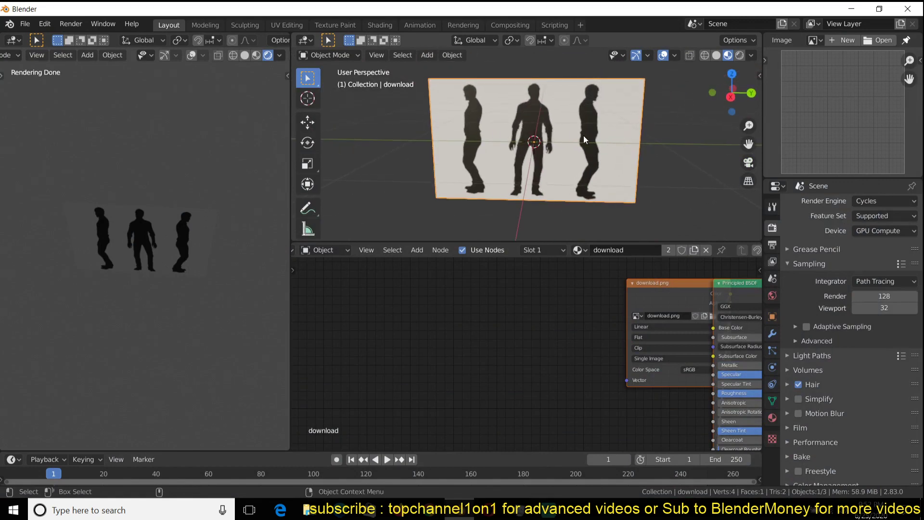
scroll(585, 141, down, 2)
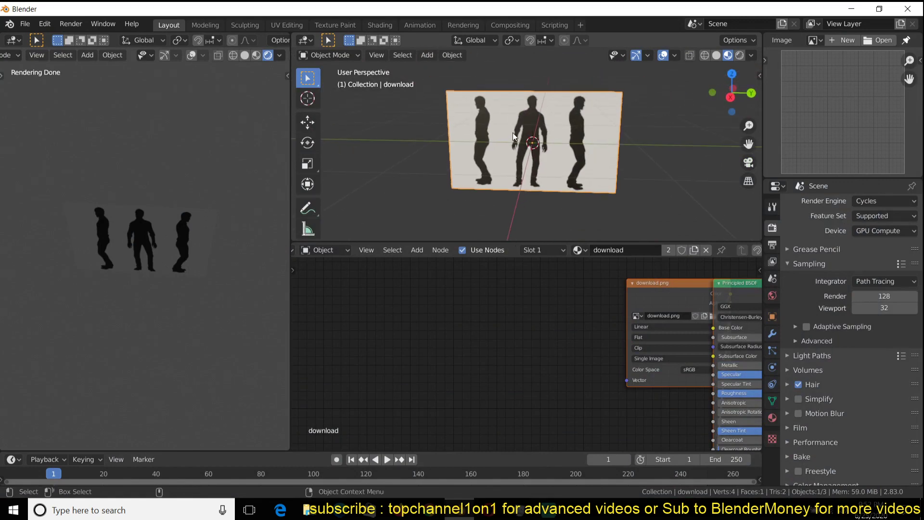
scroll(517, 129, down, 3)
mouse_move(518, 128)
middle_down()
mouse_move(489, 154)
mouse_move(561, 125)
mouse_move(527, 132)
middle_up()
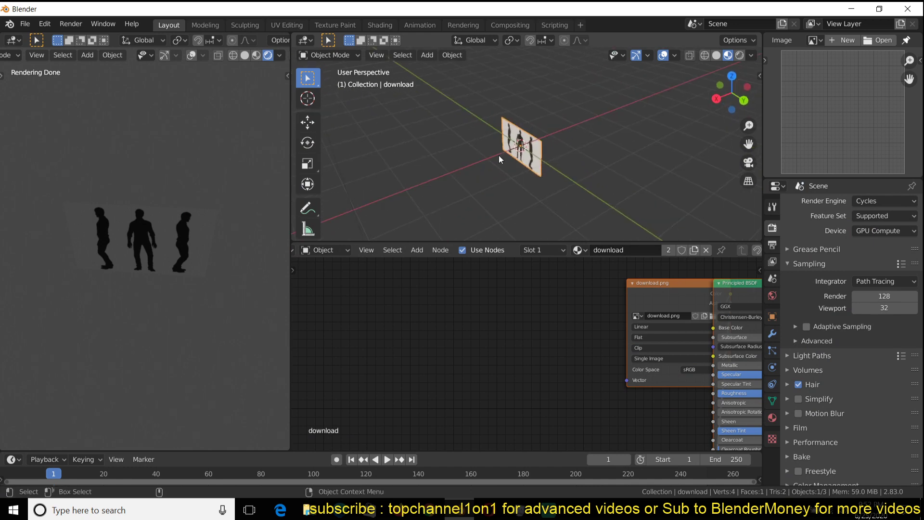
scroll(600, 139, up, 2)
scroll(506, 160, up, 1)
key(Tab)
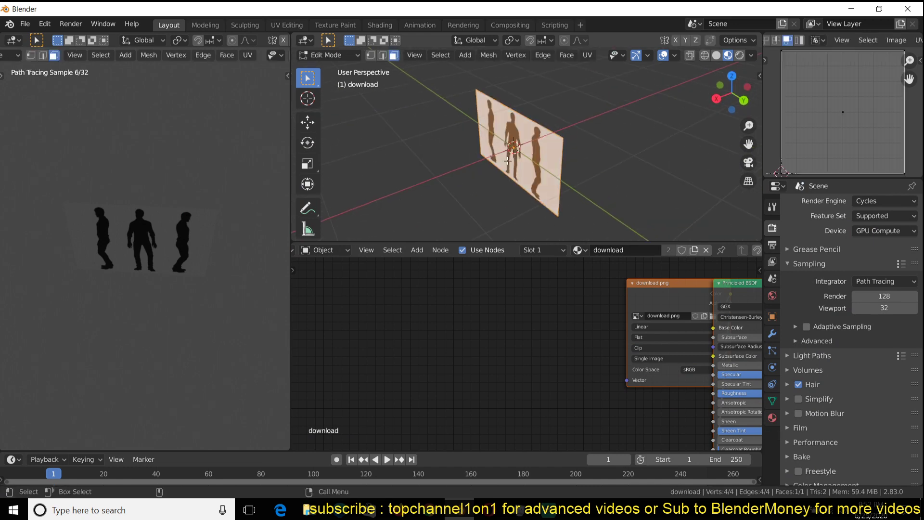
key(g)
key(z)
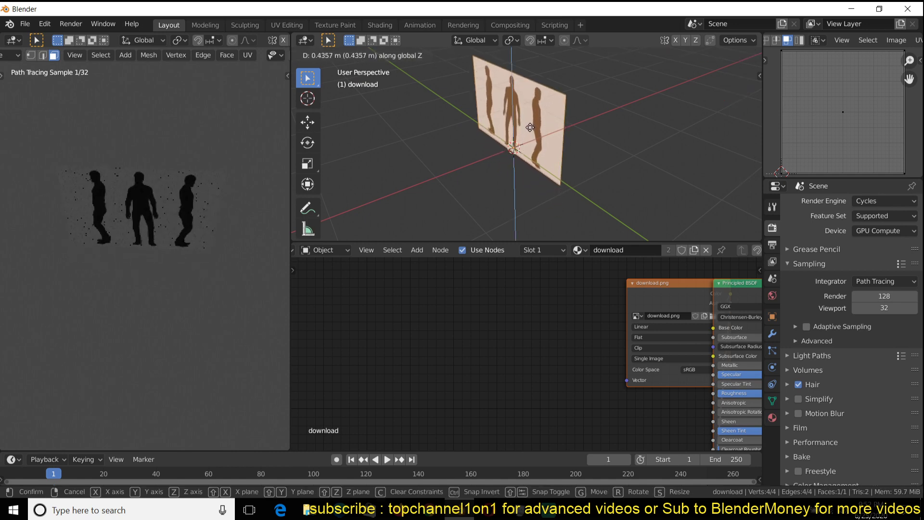
click(527, 131)
key(Tab)
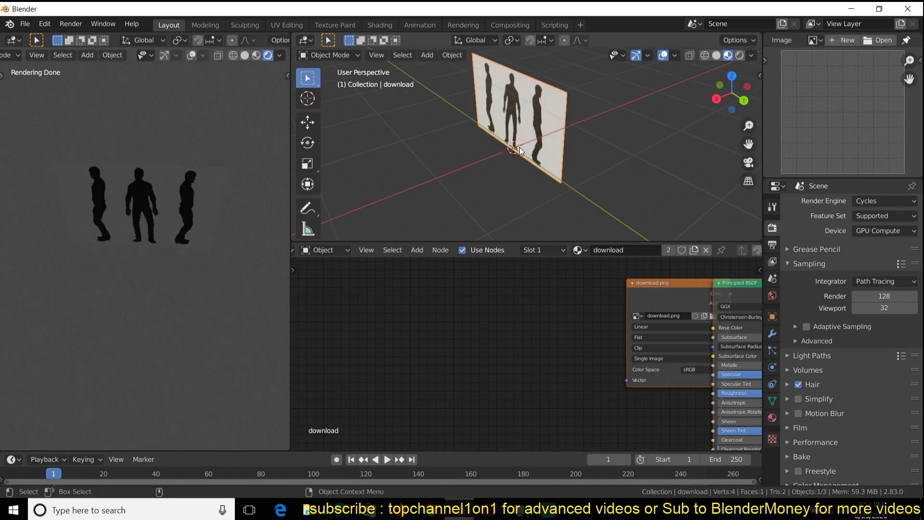
Move the download.png texture node well clear of the Principled BSDF to make room for more nodes.
middle_drag(535, 113, 570, 130)
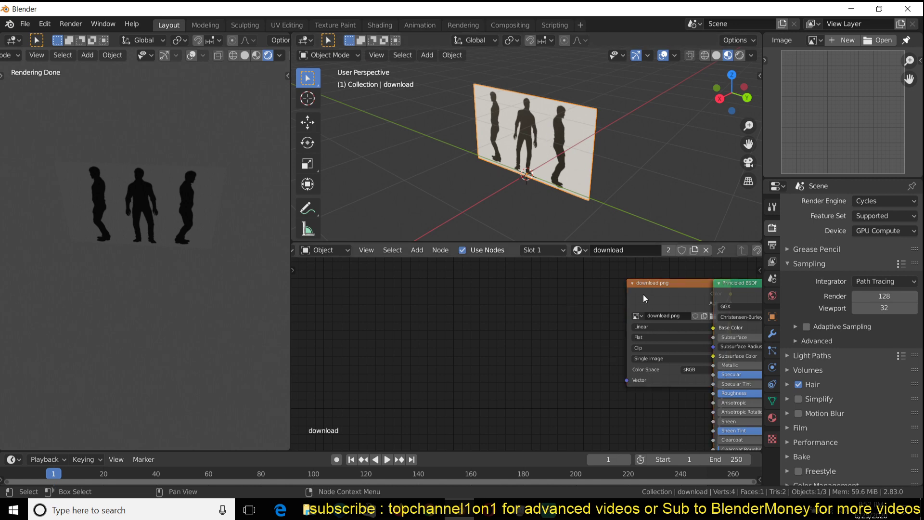
drag(643, 294, 407, 316)
middle_drag(478, 278, 426, 310)
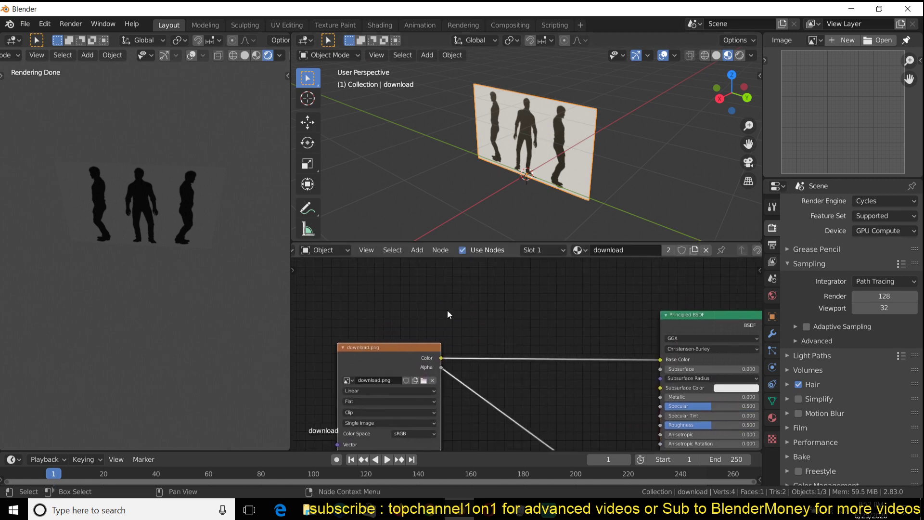
Add a Diffuse BSDF and a Transparent BSDF between the image texture and the Principled BSDF.
key(shift+a)
mouse_move(423, 346)
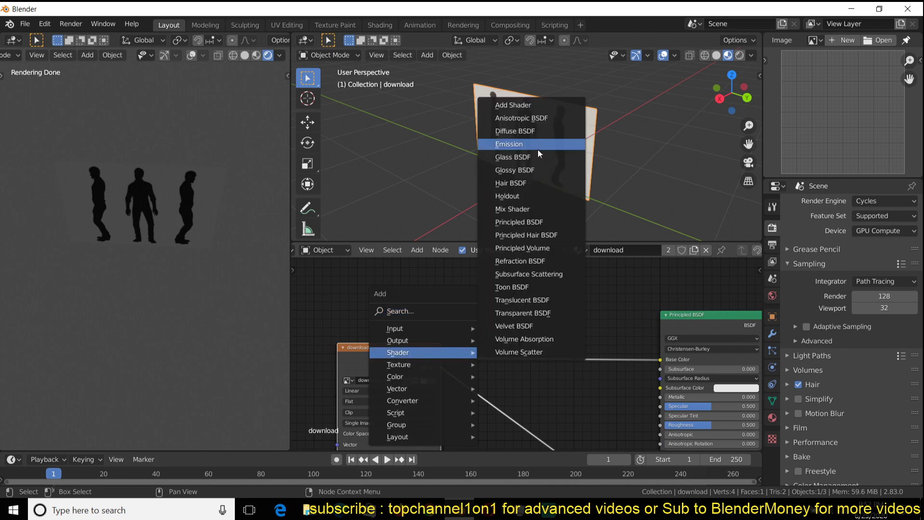
click(546, 131)
click(518, 276)
key(shift+a)
mouse_move(499, 280)
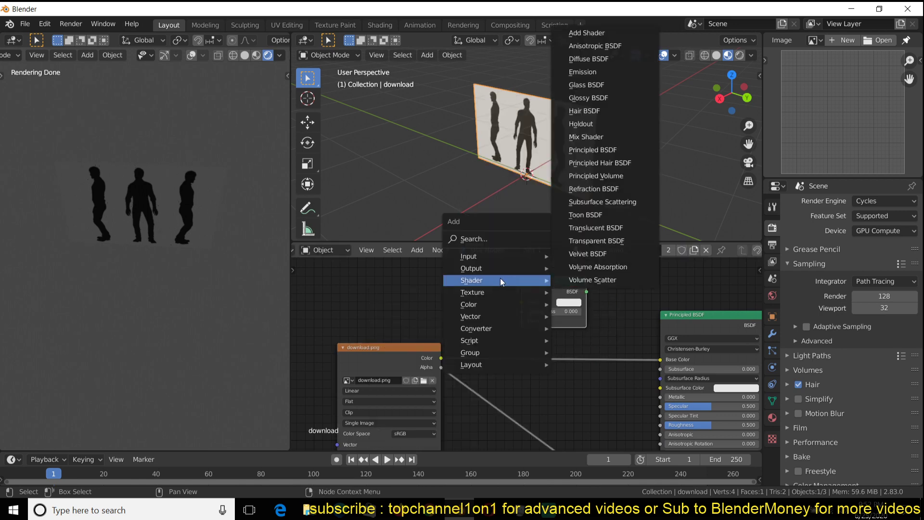
click(594, 242)
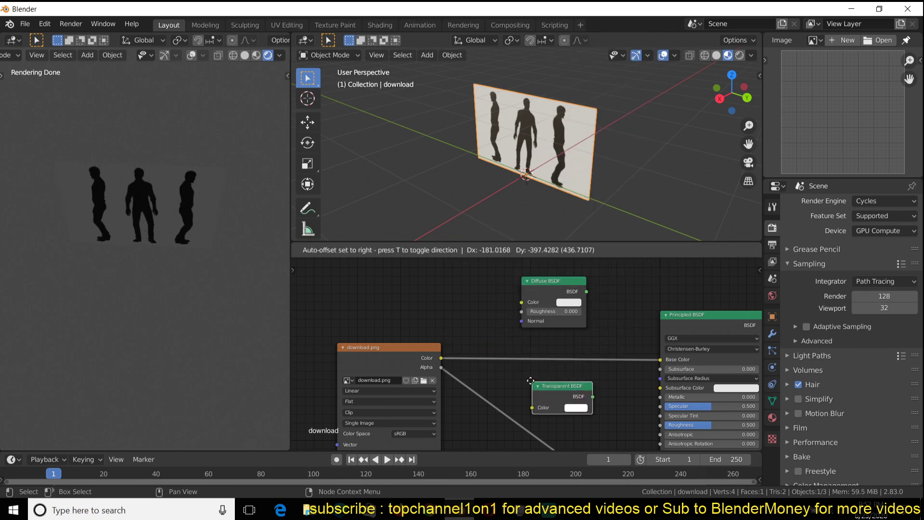
click(528, 385)
Replace the Principled BSDF with a Mix Shader that combines the Diffuse and Transparent BSDFs and feeds the material output.
click(701, 327)
key(x)
scroll(621, 316, up, 1)
drag(540, 378, 523, 353)
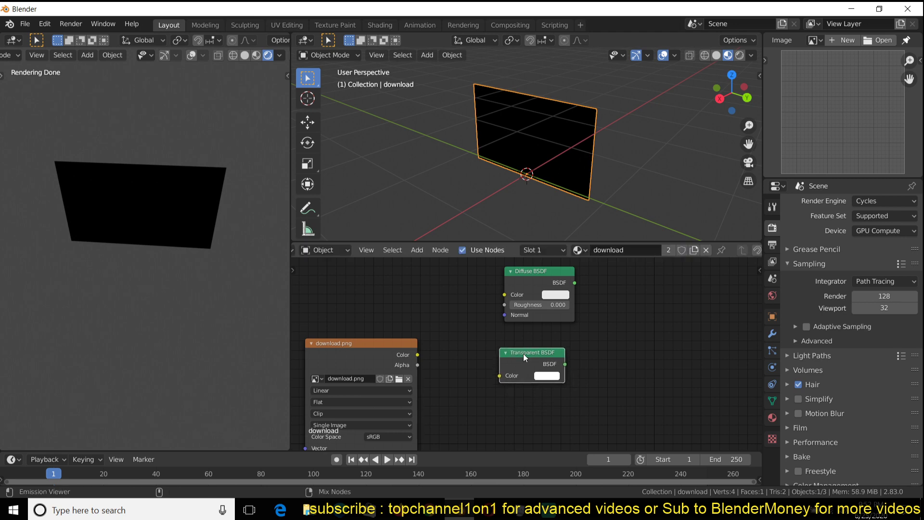
ctrl+shift+right_drag(522, 367, 534, 286)
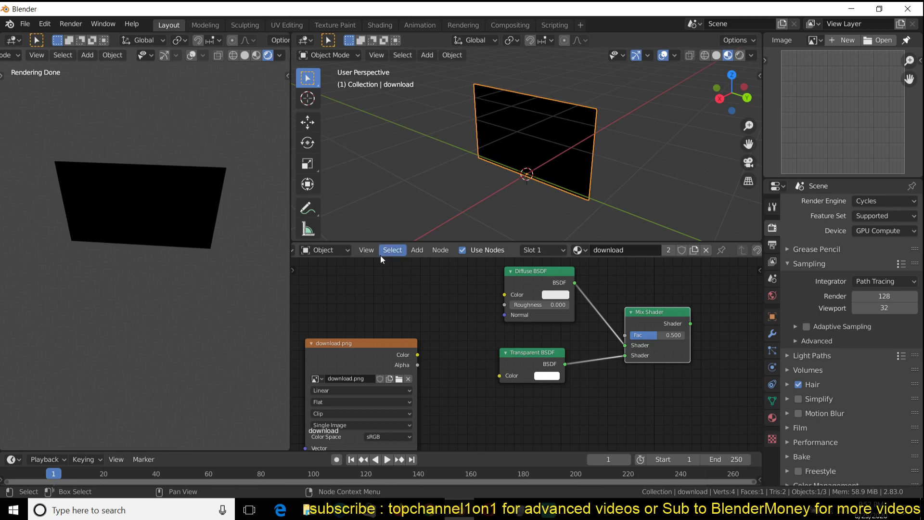
ctrl+shift+click(661, 313)
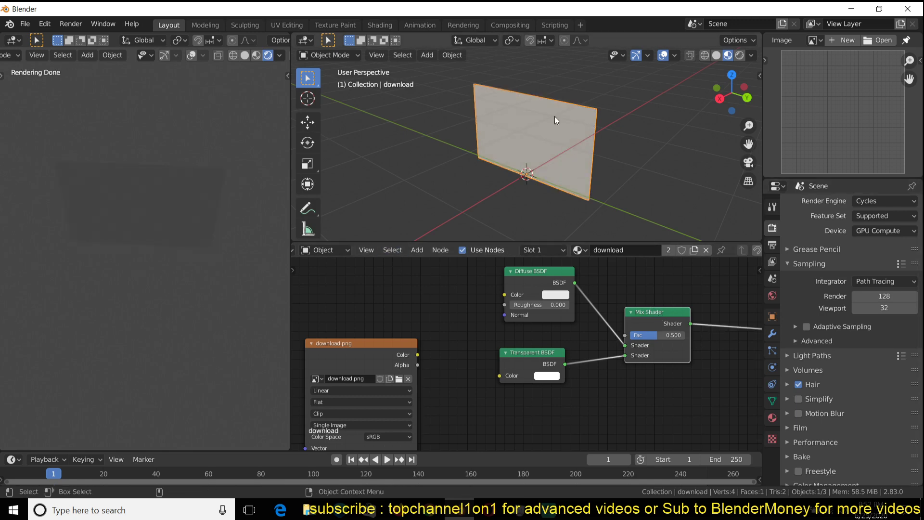
Preview the Alpha and Color outputs of the download.png texture on the image plane.
middle_drag(576, 128, 571, 208)
drag(392, 364, 390, 331)
ctrl+shift+click(395, 330)
ctrl+shift+click(394, 330)
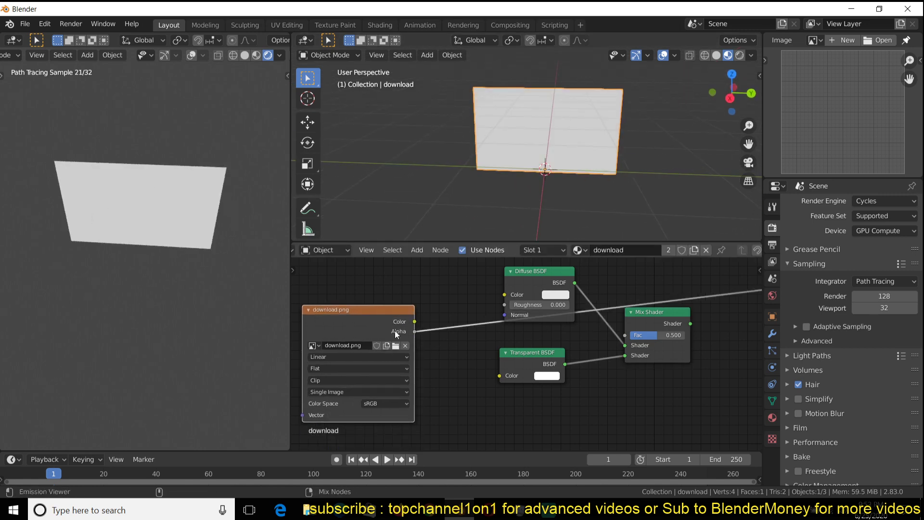
ctrl+shift+click(406, 320)
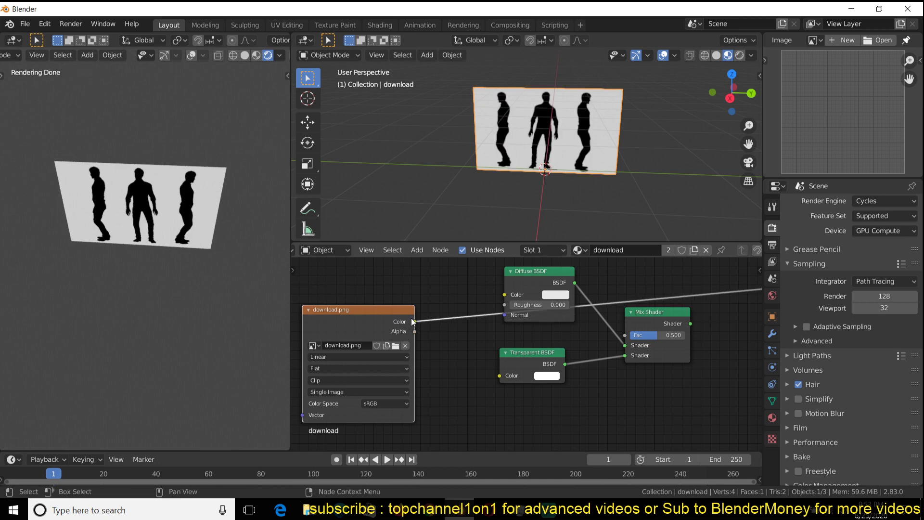
Connect the texture's Color to the Mix Shader's Fac, and send the Mix Shader to the material output again.
drag(414, 321, 628, 335)
ctrl+shift+click(653, 324)
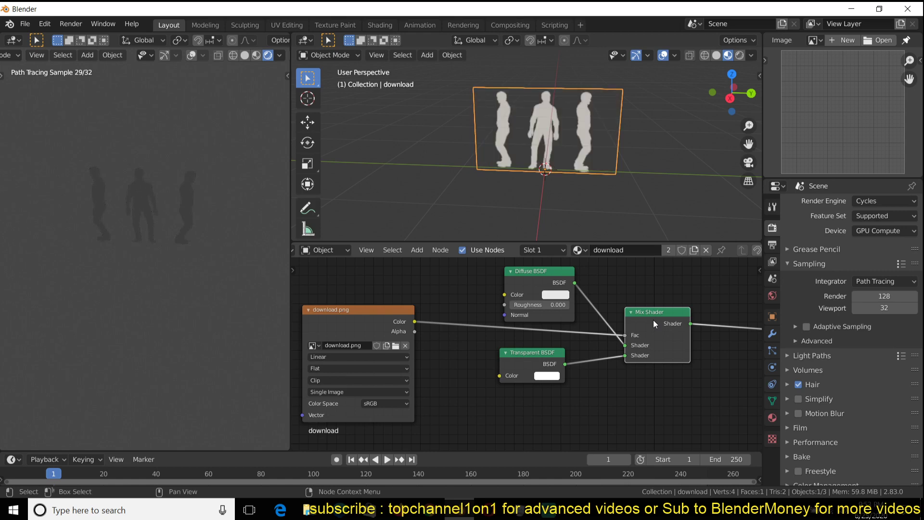
scroll(674, 106, up, 3)
middle_drag(681, 135, 606, 204)
In Edit Mode, add two vertical loop cuts to the image plane, one in each gap between the three silhouettes.
click(585, 191)
key(Tab)
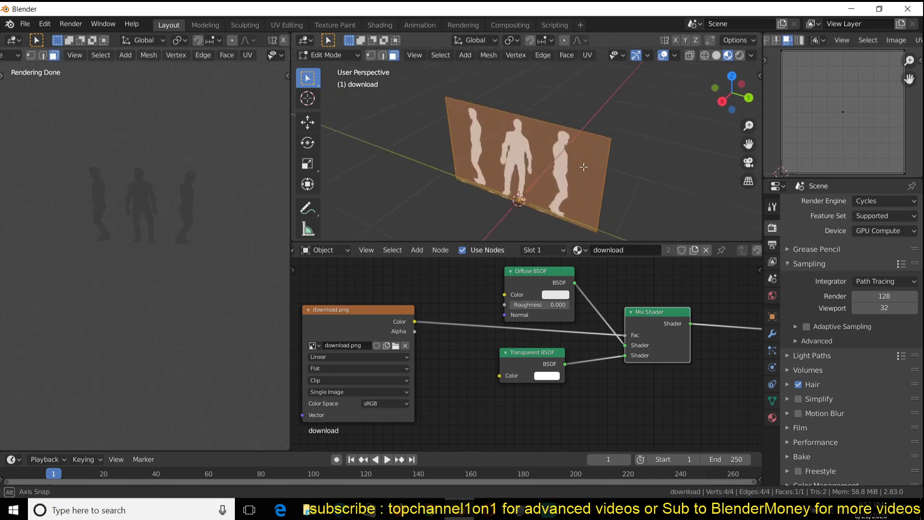
middle_drag(588, 165, 573, 135)
scroll(554, 116, down, 5)
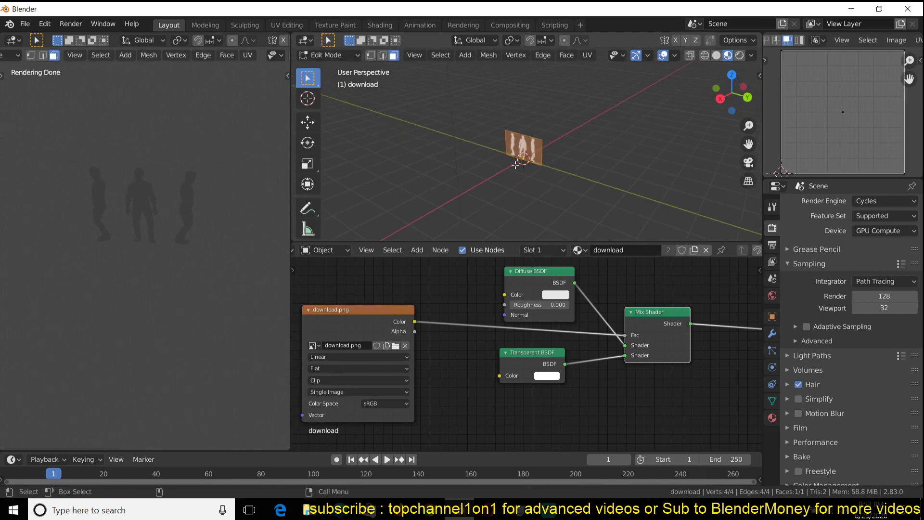
scroll(516, 164, up, 7)
middle_drag(465, 100, 497, 97)
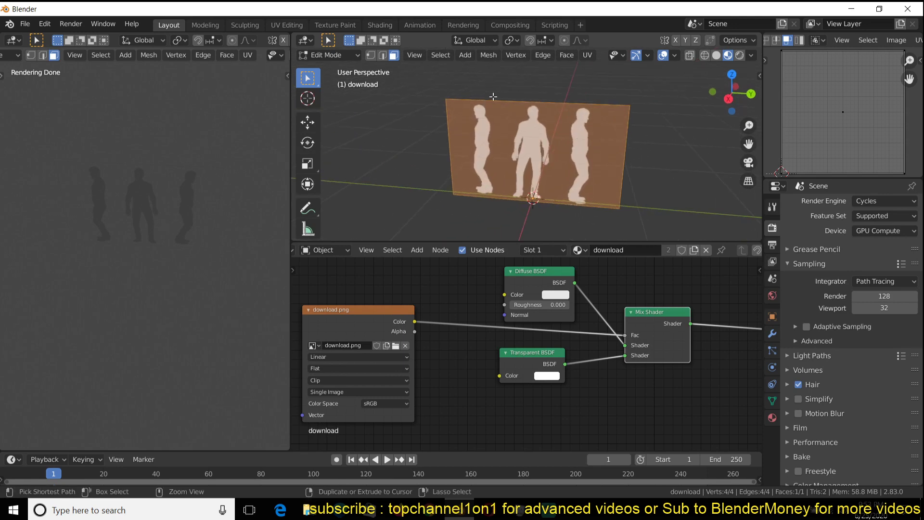
key(ctrl+r)
click(497, 97)
click(463, 95)
key(ctrl+r)
click(545, 103)
In face select mode, split the three silhouette panels from one another, and try moving the first panel.
key(3)
click(584, 136)
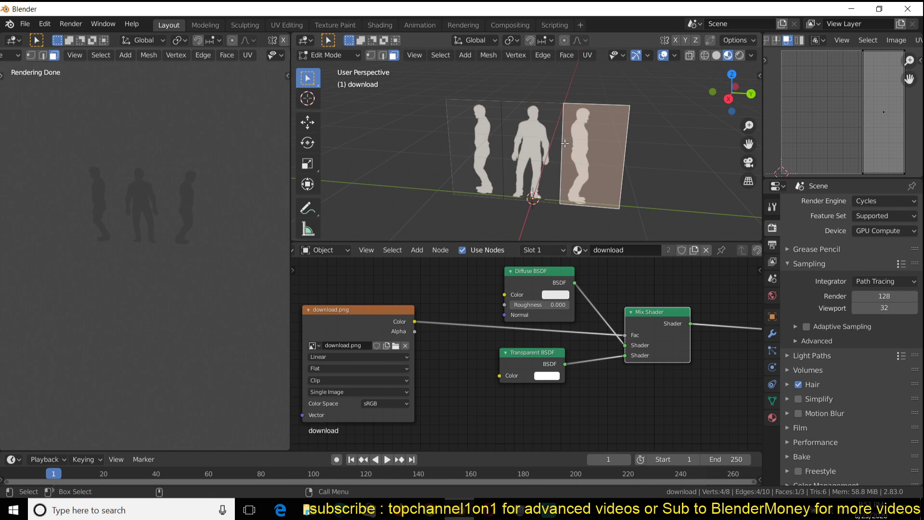
right_click(565, 143)
click(532, 144)
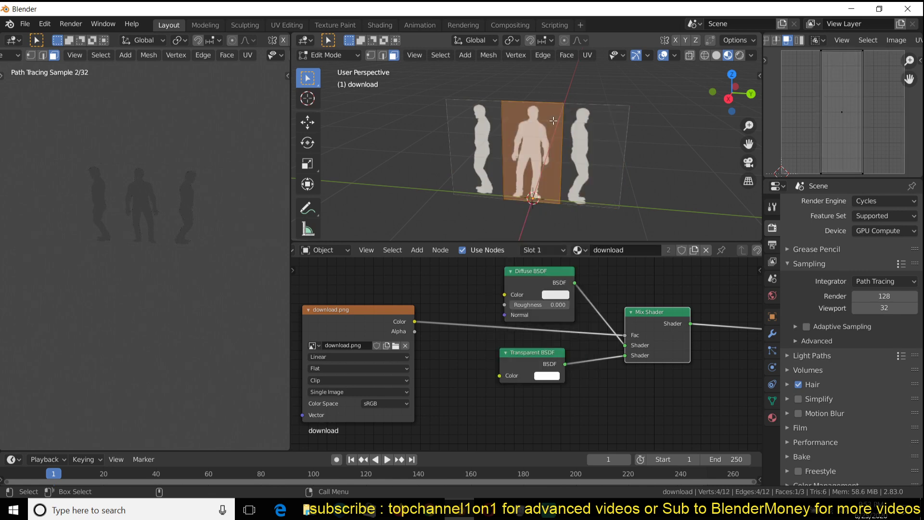
right_click(472, 126)
click(479, 126)
click(463, 123)
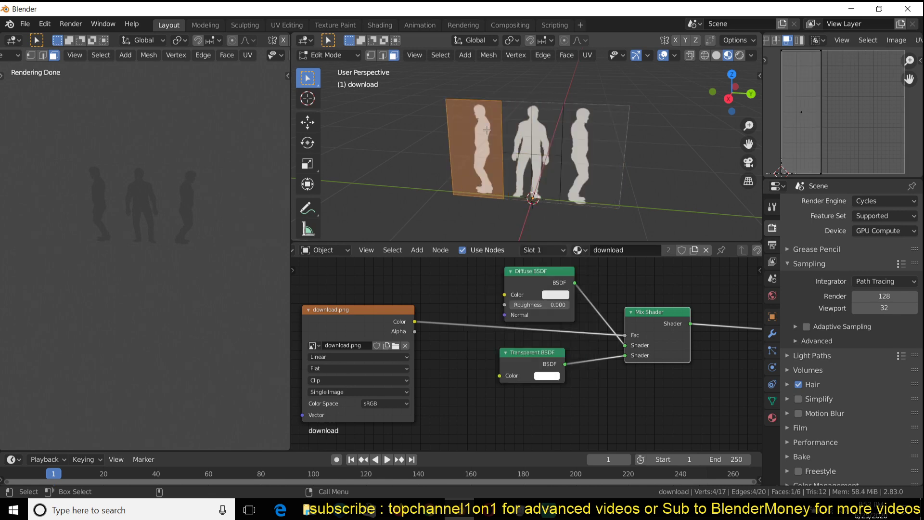
key(g)
key(Escape)
In edge select mode, dissolve the leftover horizontal edges so each of the three silhouette panels is a single face.
click(516, 139)
scroll(516, 140, down, 3)
middle_drag(516, 139, 517, 157)
scroll(517, 157, up, 3)
key(2)
key(ctrl+z)
key(ctrl+z)
key(ctrl+z)
key(ctrl+z)
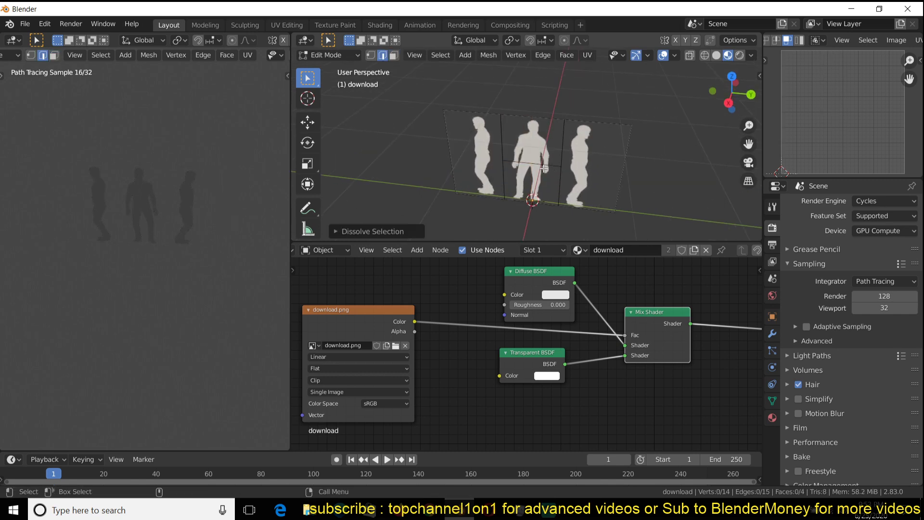
Move the middle silhouette panel back along the X axis, behind the two side panels.
key(g)
key(x)
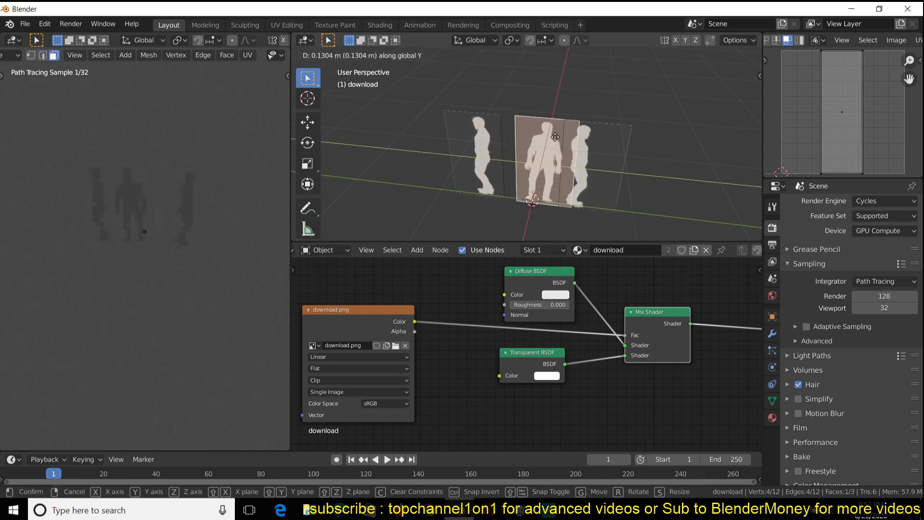
click(566, 120)
Duplicate the first side-view panel and place the copy far back along the X axis.
click(457, 164)
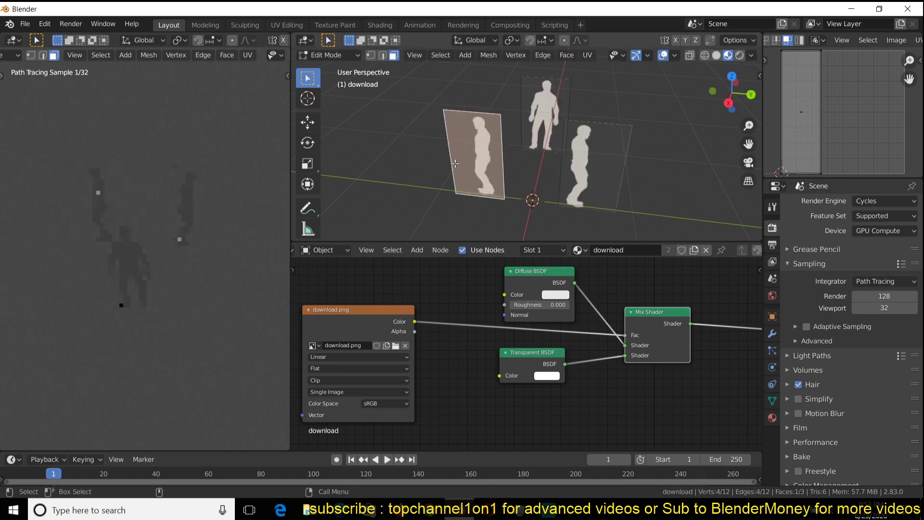
scroll(473, 164, down, 3)
middle_drag(474, 165, 441, 179)
key(shift+d)
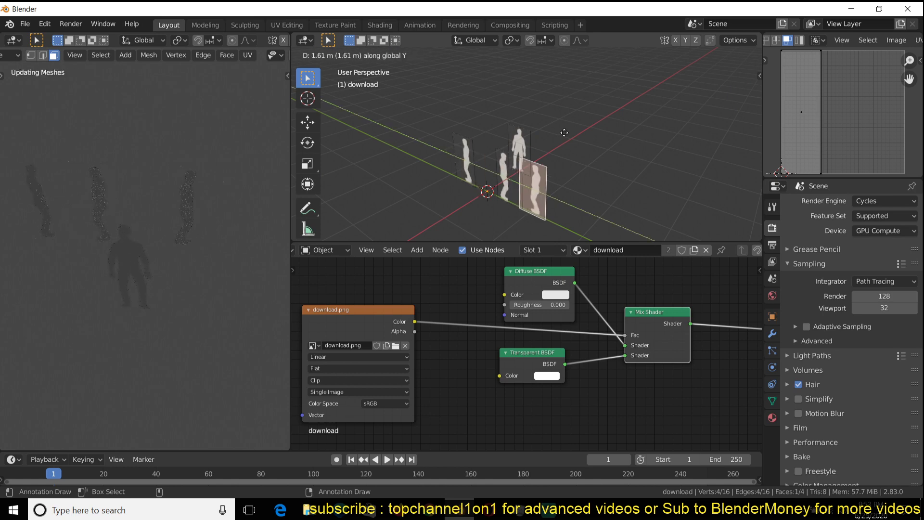
key(x)
click(556, 132)
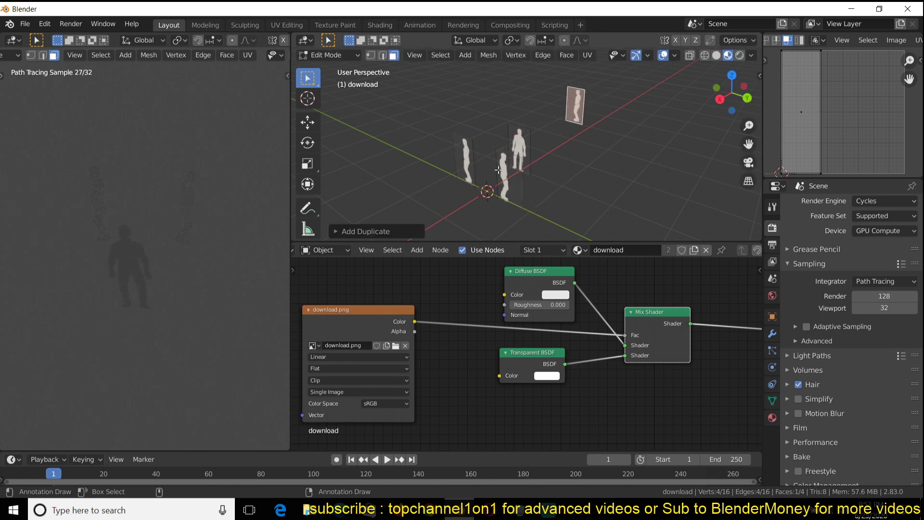
Move the other side-view silhouette panel forward along the X axis, in front of the rest.
click(500, 173)
key(g)
key(y)
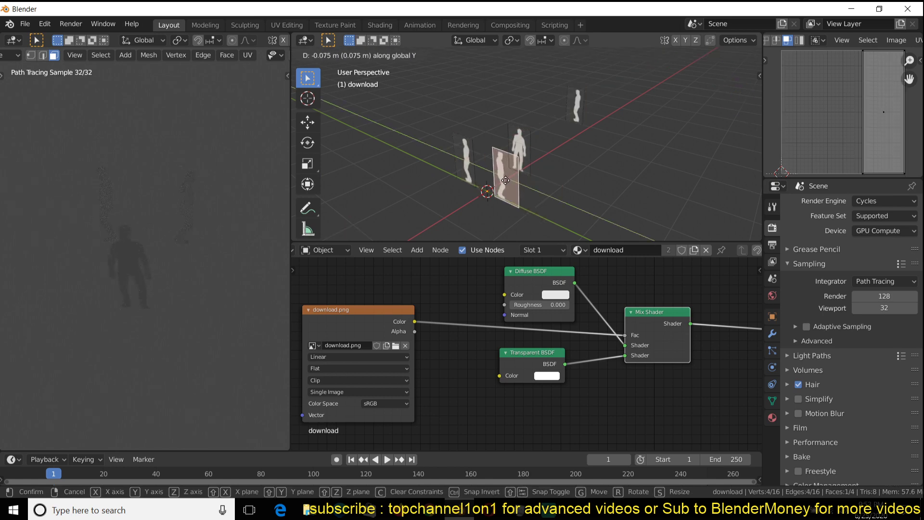
key(x)
click(487, 189)
Duplicate all the panels twice along the X axis to build a crowd of figures, and return to Object Mode.
key(a)
key(shift+d)
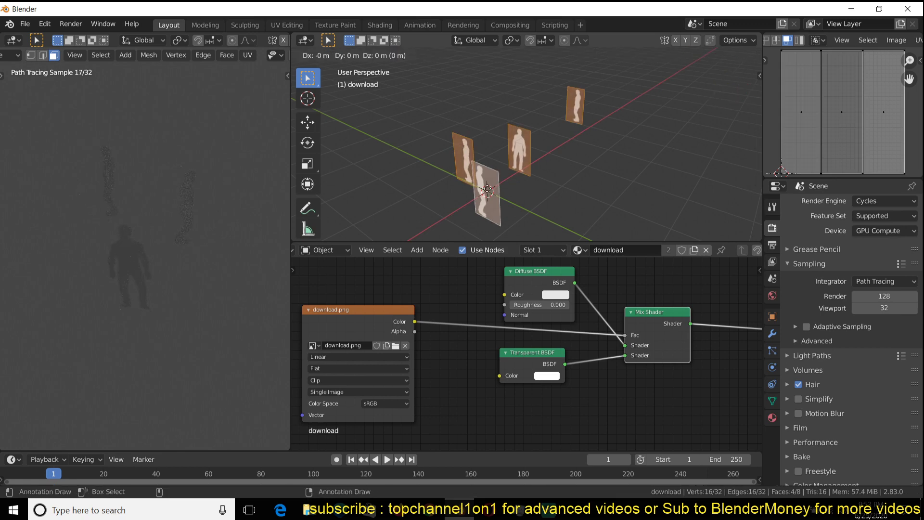
key(x)
click(507, 178)
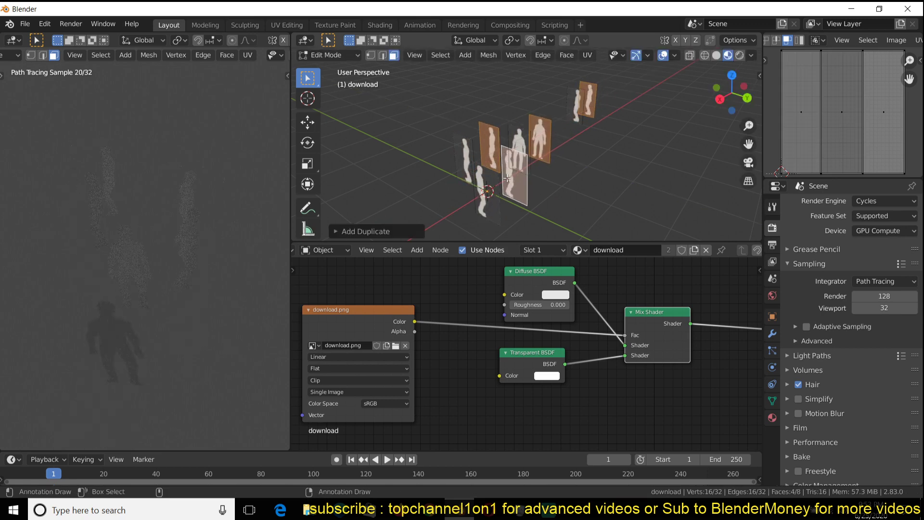
key(shift+d)
key(x)
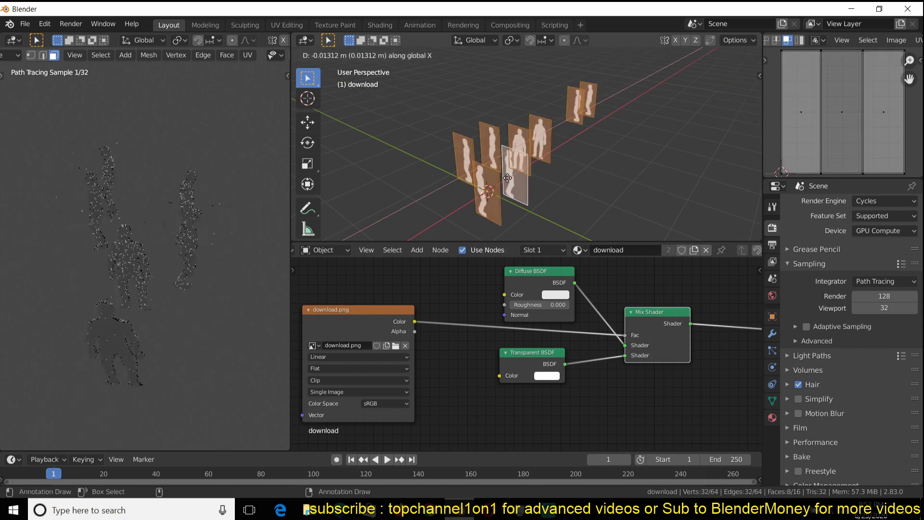
click(564, 160)
key(Tab)
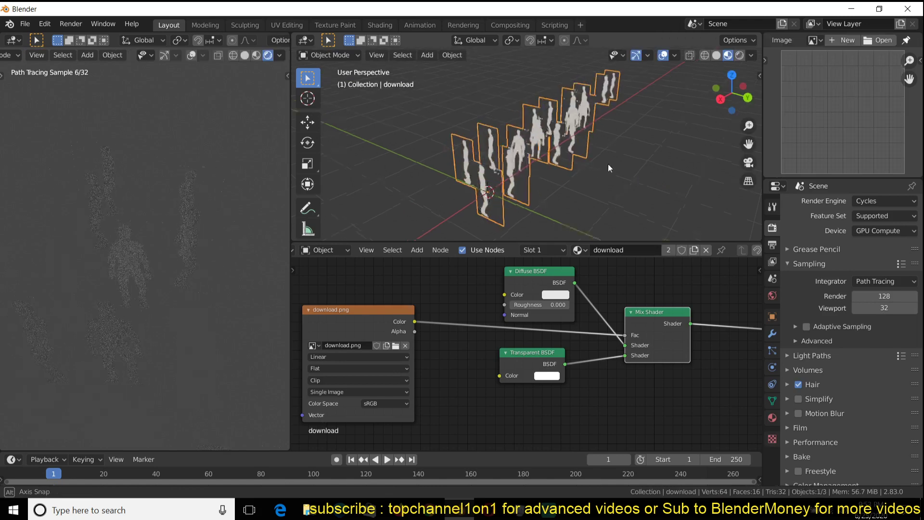
Examine the crowd of silhouette panels from several angles in the viewport and the rendered preview.
middle_drag(614, 161, 517, 144)
key(Tab)
key(Tab)
scroll(555, 147, up, 3)
scroll(540, 135, down, 3)
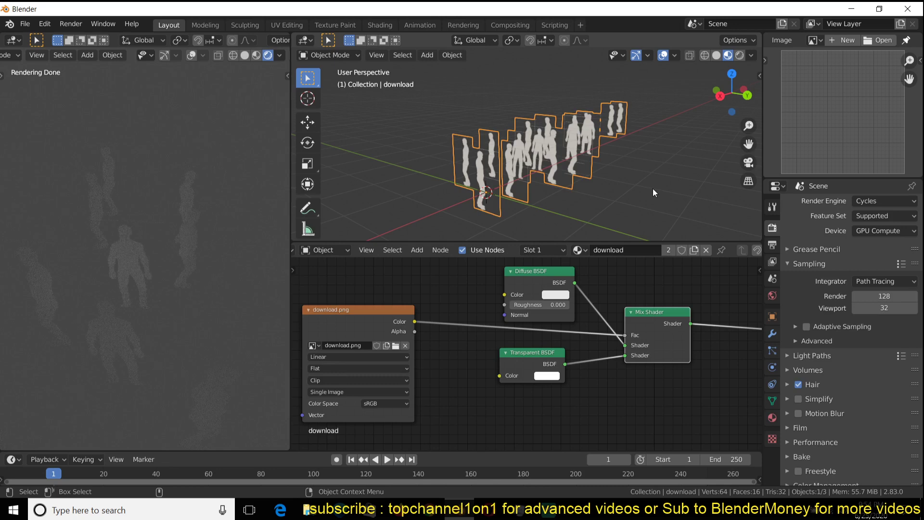
mouse_move(151, 152)
middle_down()
mouse_move(114, 251)
mouse_move(142, 192)
mouse_move(127, 198)
middle_up()
scroll(553, 126, up, 2)
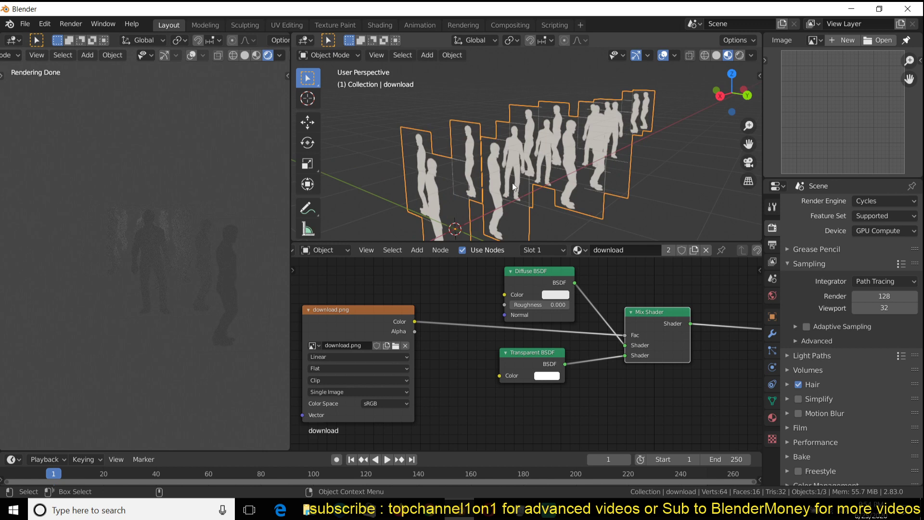
middle_drag(617, 157, 606, 184)
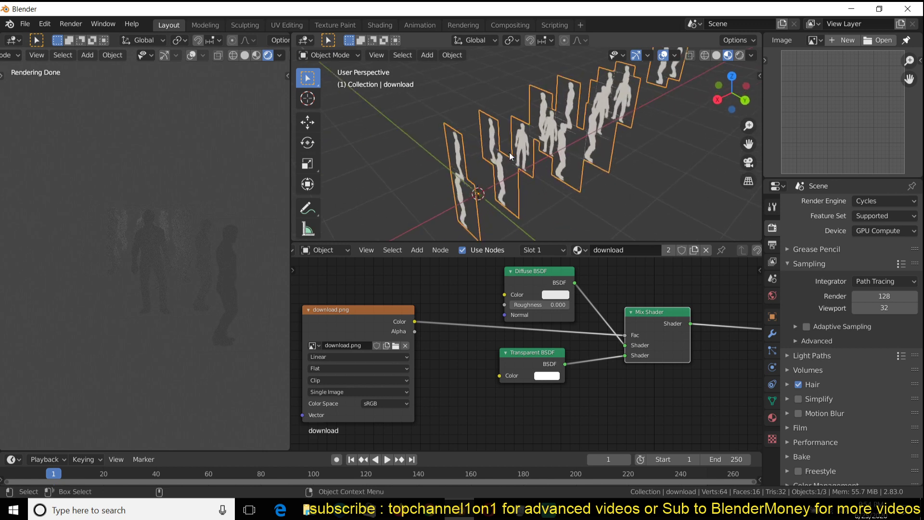
middle_drag(515, 150, 514, 120)
middle_drag(499, 152, 515, 154)
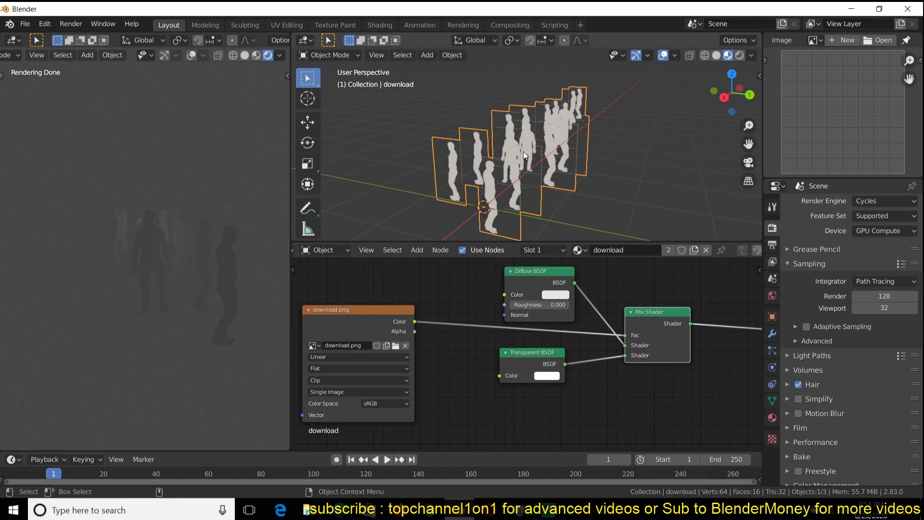
middle_drag(356, 172, 437, 159)
scroll(437, 160, up, 3)
Add a Geometry input node, with its Random Per Island output, beside the download.png texture node.
middle_drag(455, 294, 478, 311)
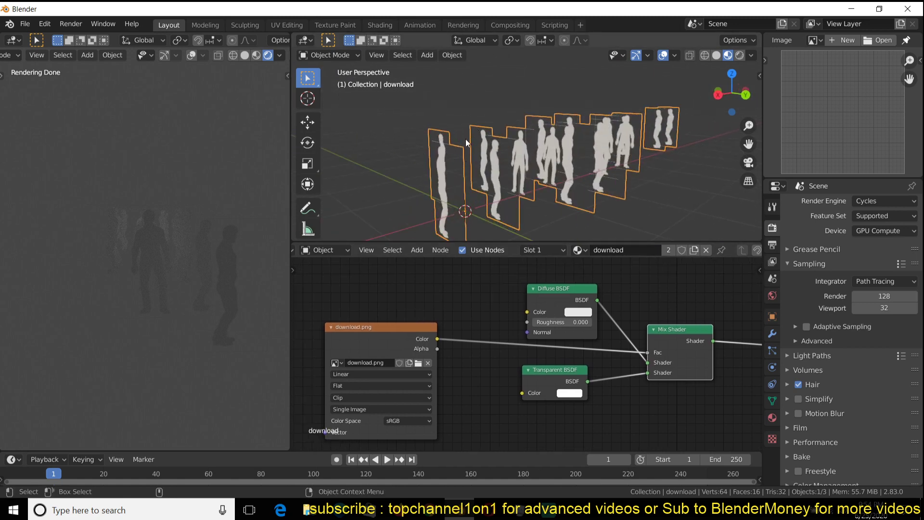
middle_drag(399, 299, 432, 307)
key(shift+a)
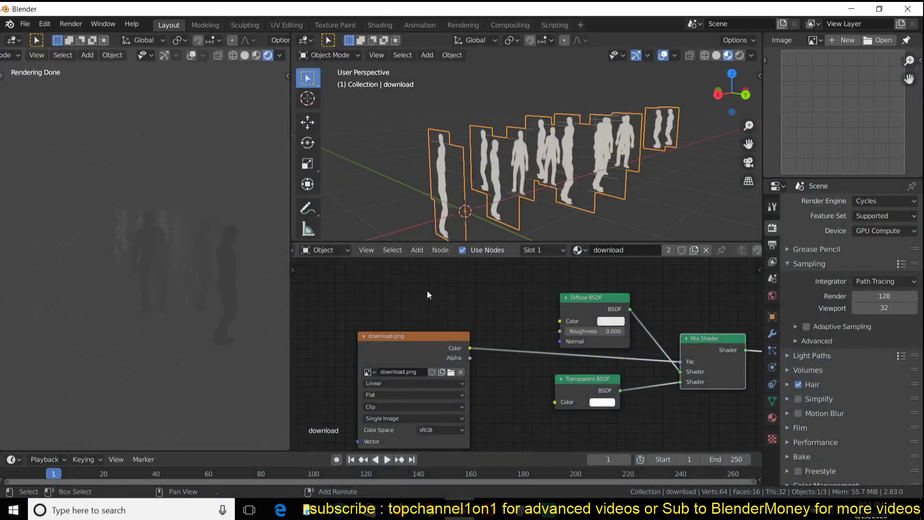
key(shift+a)
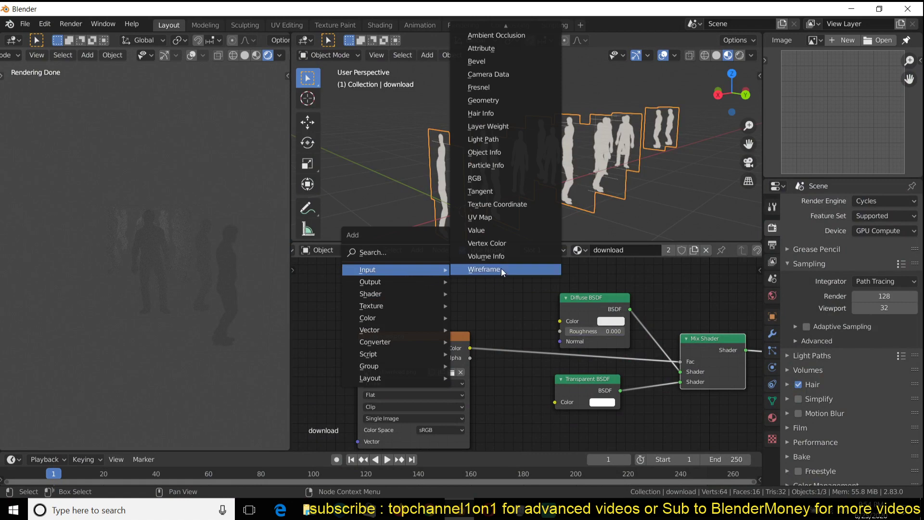
mouse_move(411, 271)
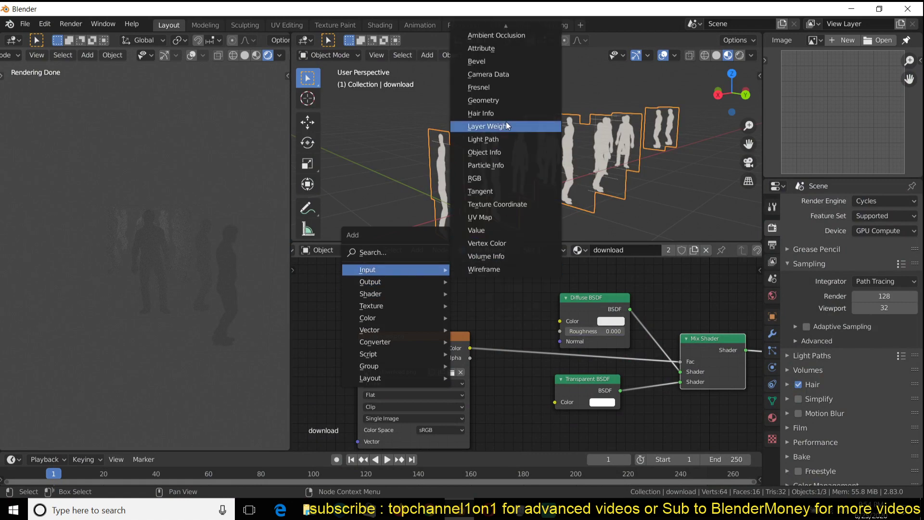
click(505, 99)
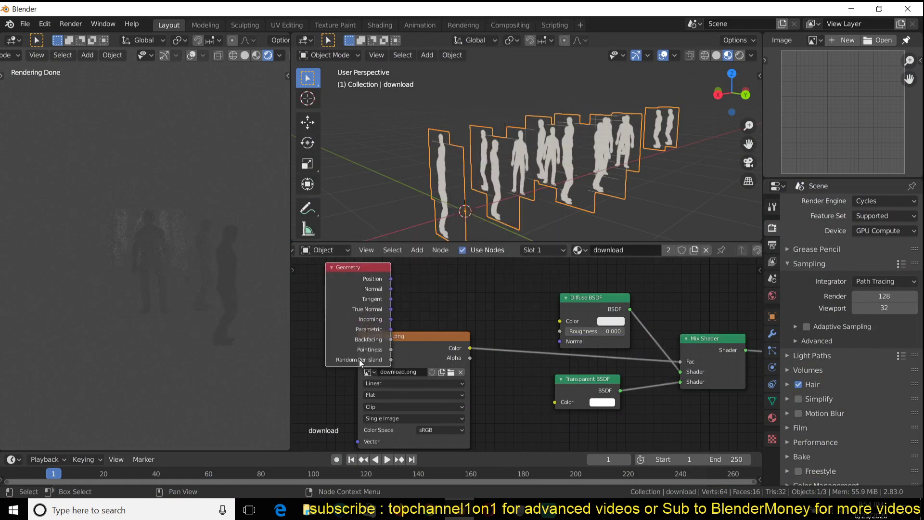
click(363, 359)
In the UV Editing workspace, check the UV islands of the three silhouettes by trial-moving each one and cancelling the move.
click(296, 24)
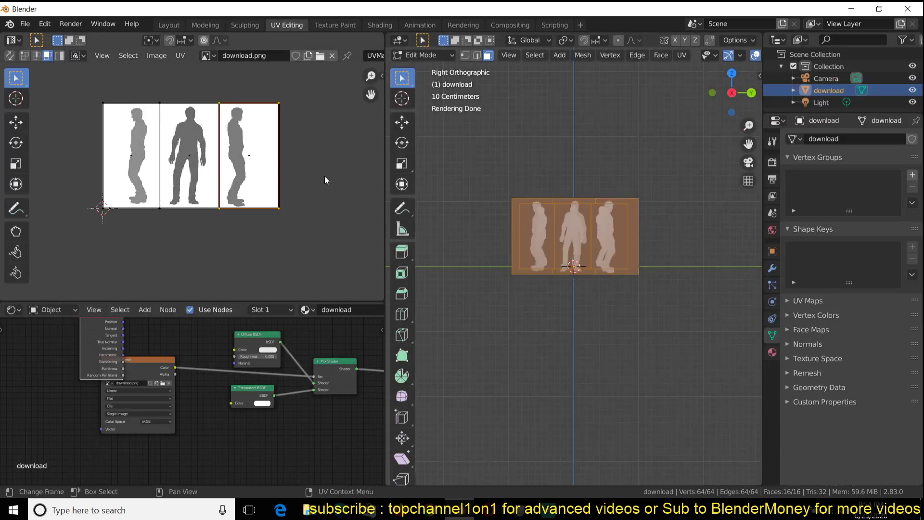
middle_drag(578, 250, 617, 257)
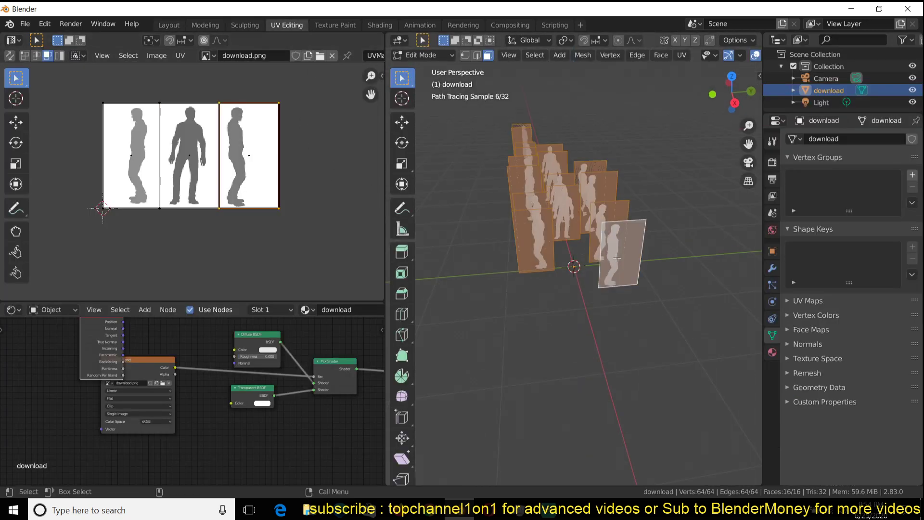
key(g)
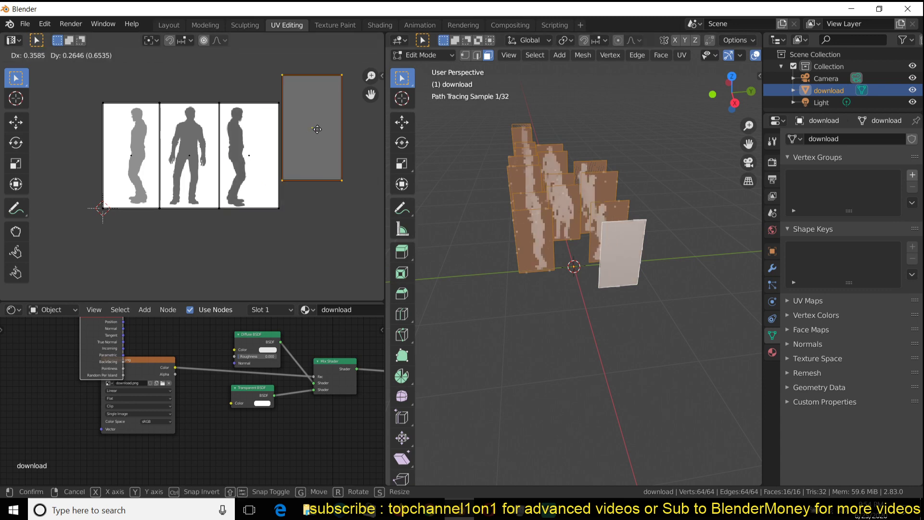
key(Escape)
click(204, 155)
key(g)
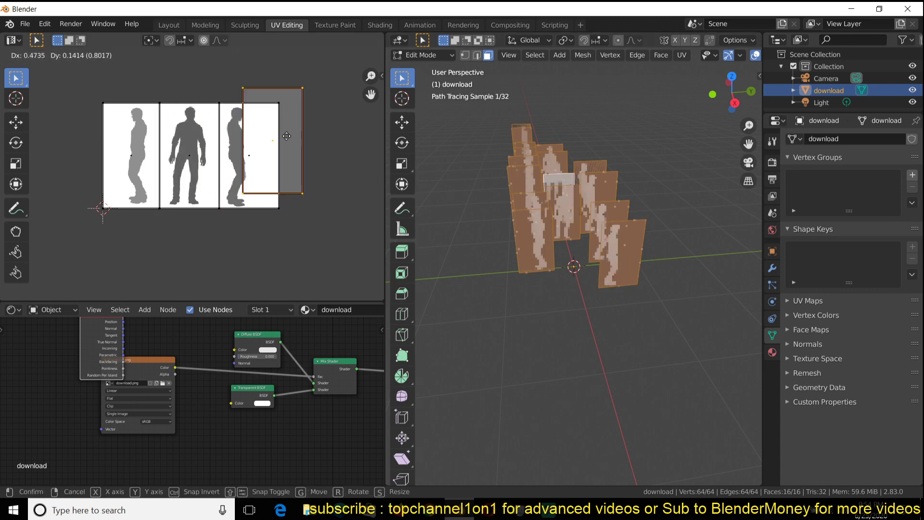
key(Escape)
click(128, 148)
key(g)
key(Escape)
Return to Object Mode, add a monkey mesh, and move it beside the silhouette panels.
key(Tab)
middle_drag(601, 291, 489, 301)
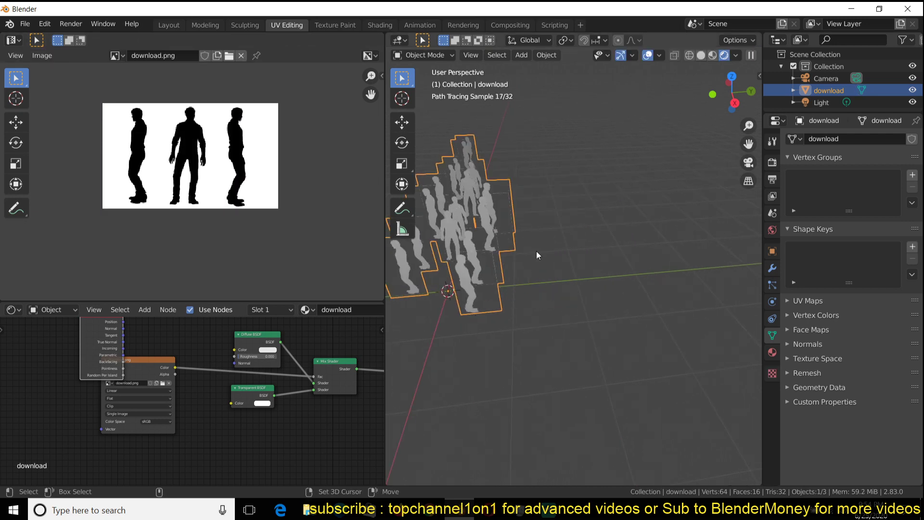
key(shift+a)
mouse_move(536, 251)
click(615, 363)
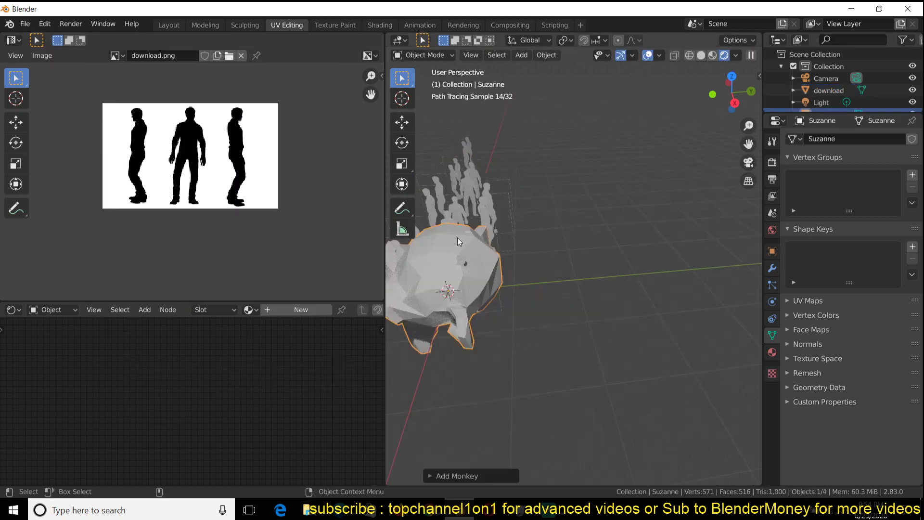
key(g)
click(648, 281)
mouse_move(648, 281)
middle_down()
mouse_move(670, 233)
mouse_move(677, 266)
middle_up()
With the viewport in solid shading, examine the monkey's separate UV islands in Edit Mode by selecting them one at a time.
click(701, 57)
middle_drag(655, 226, 653, 244)
key(Tab)
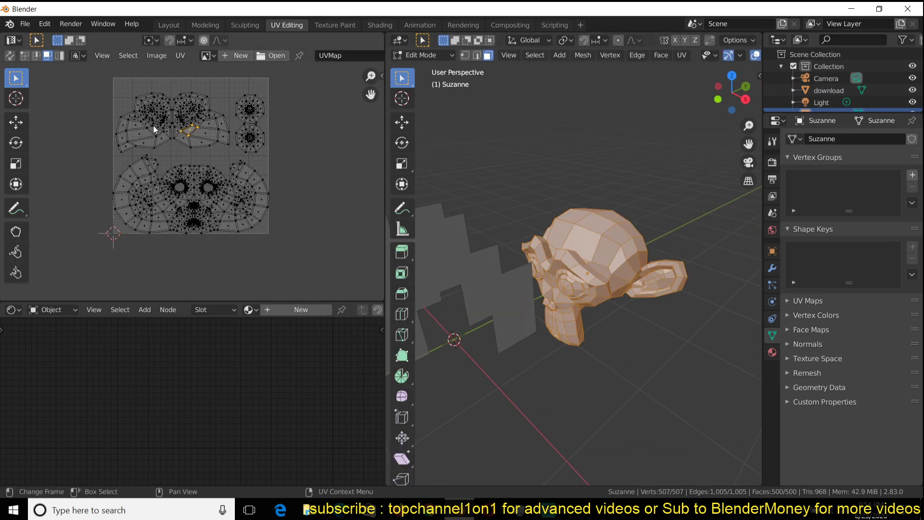
scroll(183, 119, up, 3)
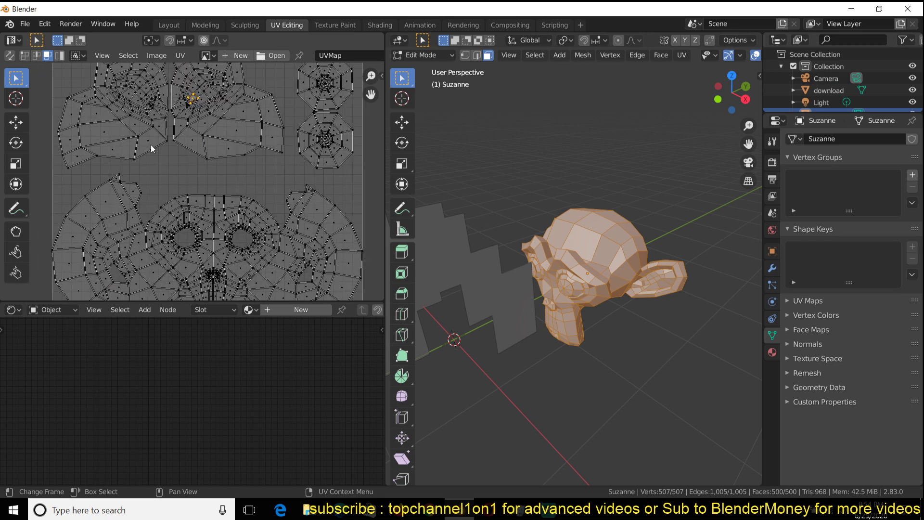
key(l)
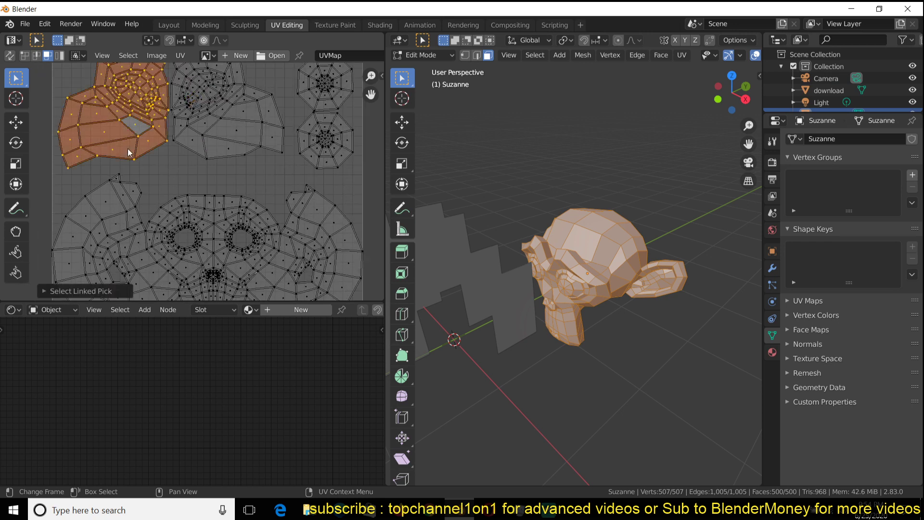
scroll(129, 153, down, 2)
click(184, 139)
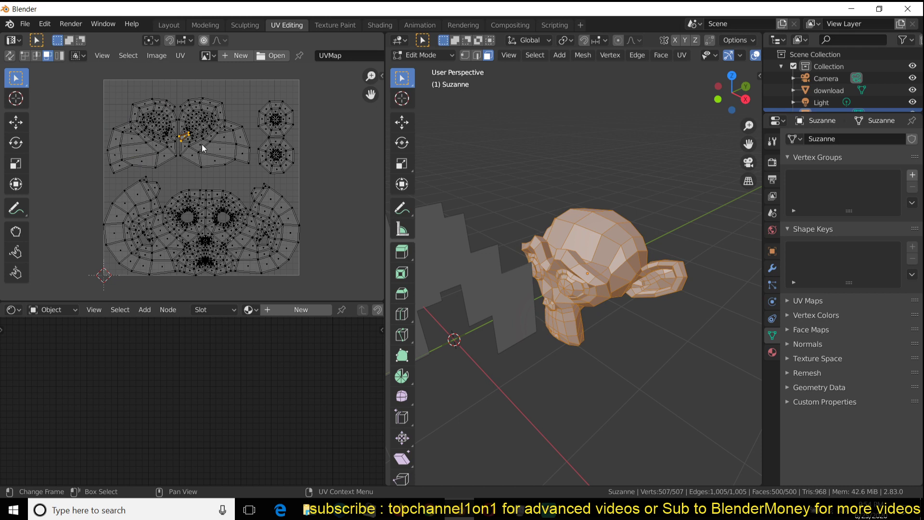
key(l)
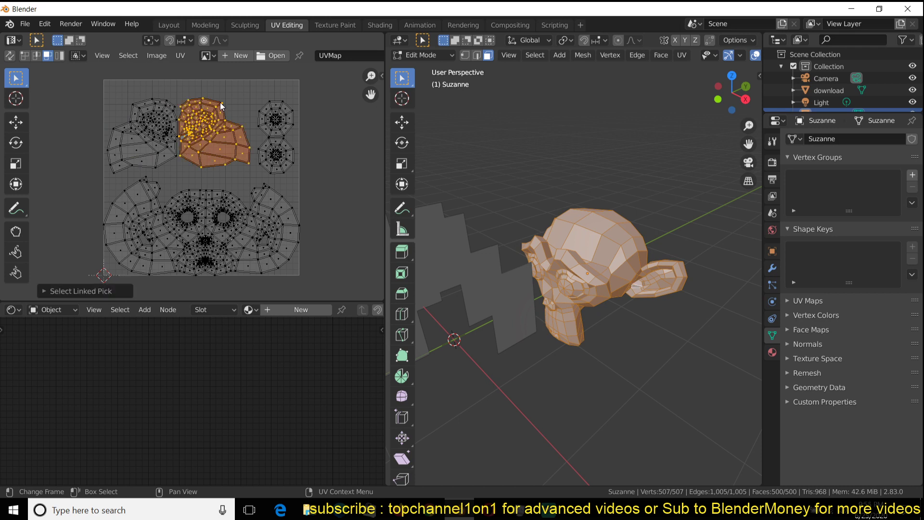
click(277, 126)
key(l)
click(283, 215)
key(l)
click(278, 169)
key(Tab)
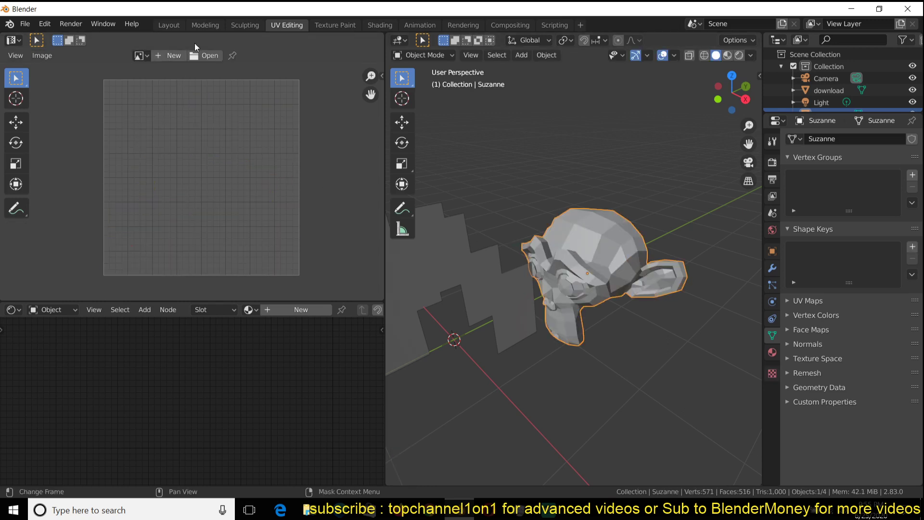
Select the silhouette panels object and separate the Geometry node from the download.png texture node in the shader graph.
click(527, 279)
mouse_move(525, 280)
middle_down()
mouse_move(497, 279)
mouse_move(520, 278)
middle_up()
middle_drag(80, 425, 184, 450)
drag(209, 346, 129, 344)
scroll(127, 347, up, 4)
Switch the viewport to rendered shading and enter Edit Mode on the silhouette panels.
middle_drag(496, 268, 619, 179)
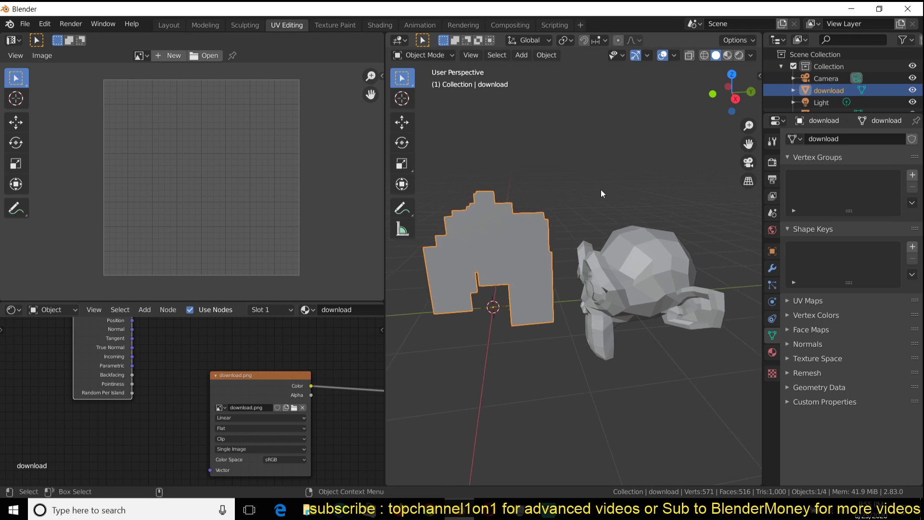
click(738, 54)
scroll(617, 264, up, 4)
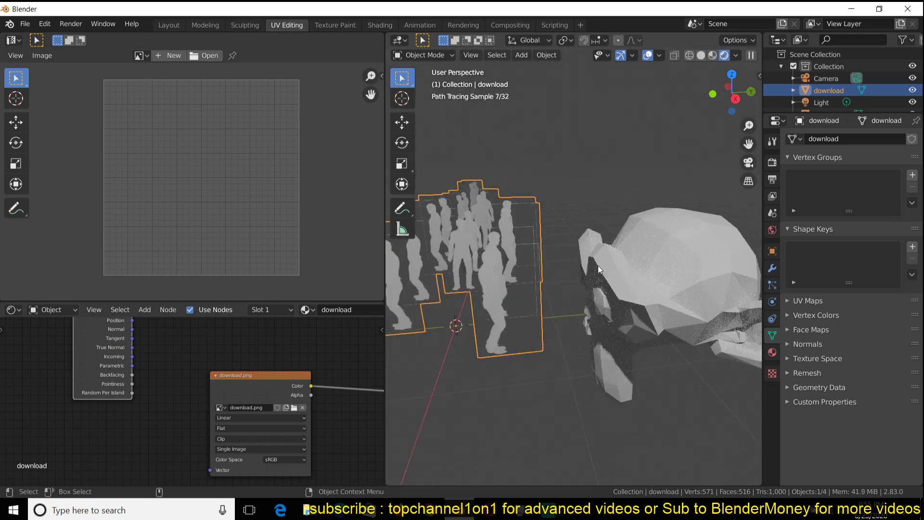
scroll(631, 300, down, 2)
mouse_move(505, 269)
middle_down()
mouse_move(480, 251)
mouse_move(569, 270)
mouse_move(564, 324)
mouse_move(493, 252)
middle_up()
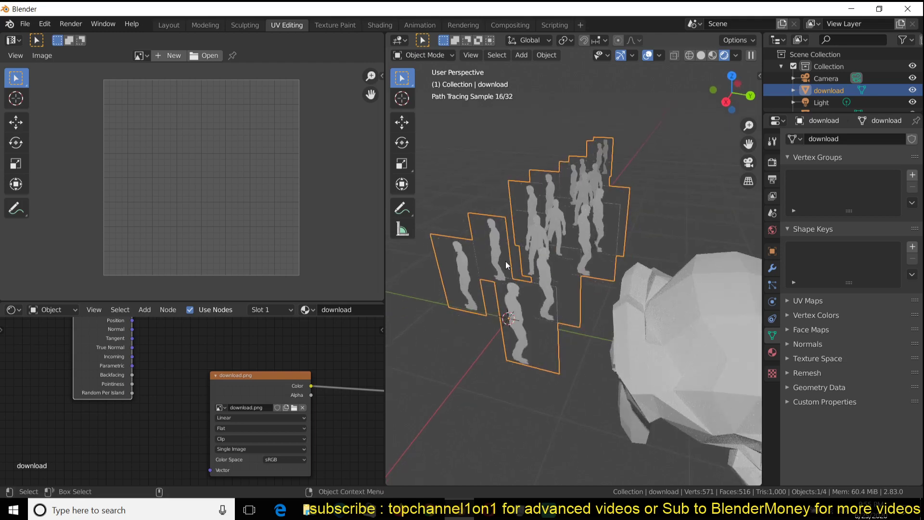
key(Tab)
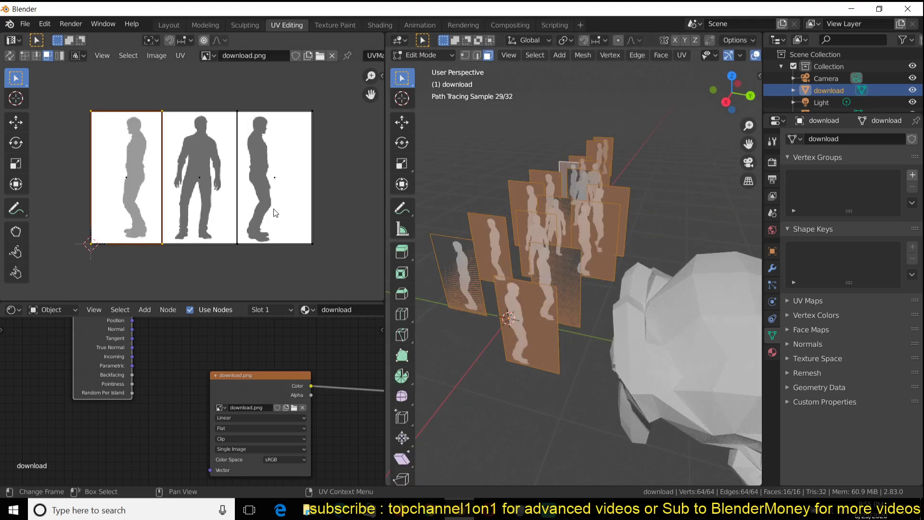
Try to move the front silhouette panel along the X axis in Edit Mode and return to Object Mode.
click(500, 302)
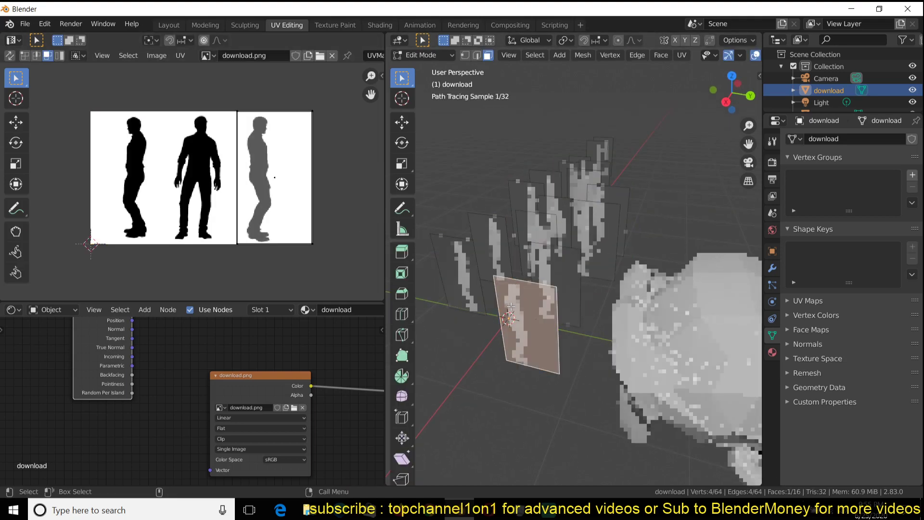
key(g)
key(y)
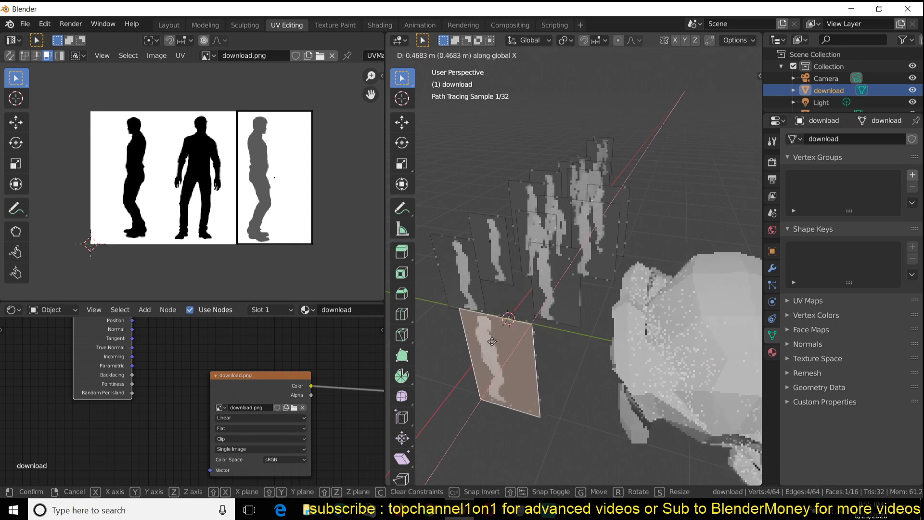
key(Escape)
key(Tab)
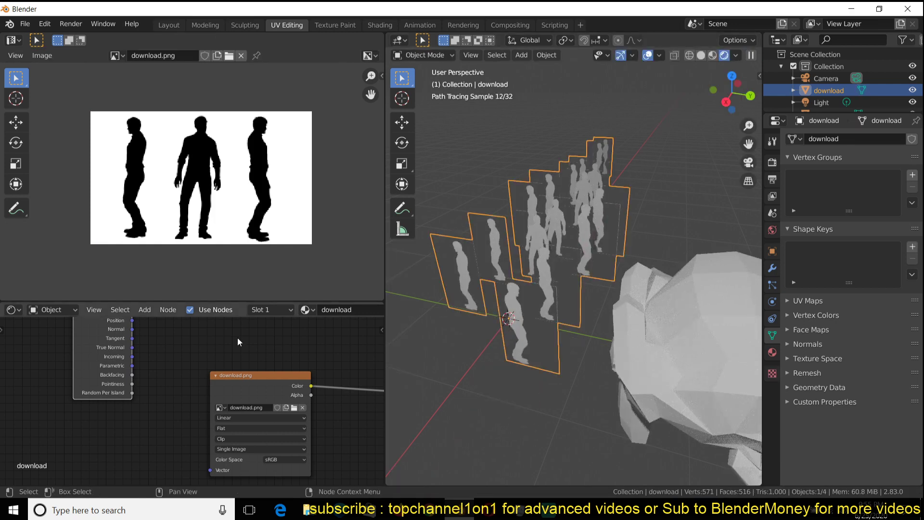
Compare the shader graphs and material assignments of the silhouette panels and the monkey by selecting each object in turn.
middle_drag(104, 367, 181, 394)
middle_drag(424, 385, 604, 313)
click(608, 308)
click(560, 288)
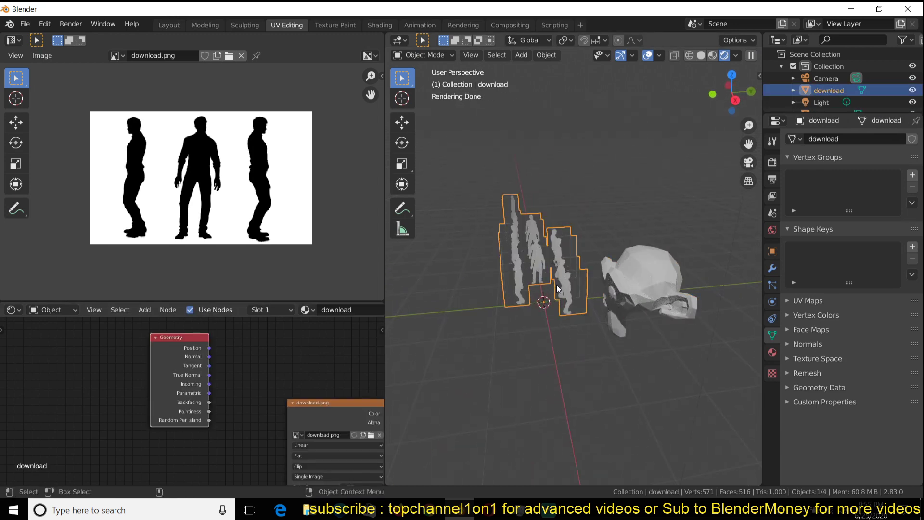
click(632, 285)
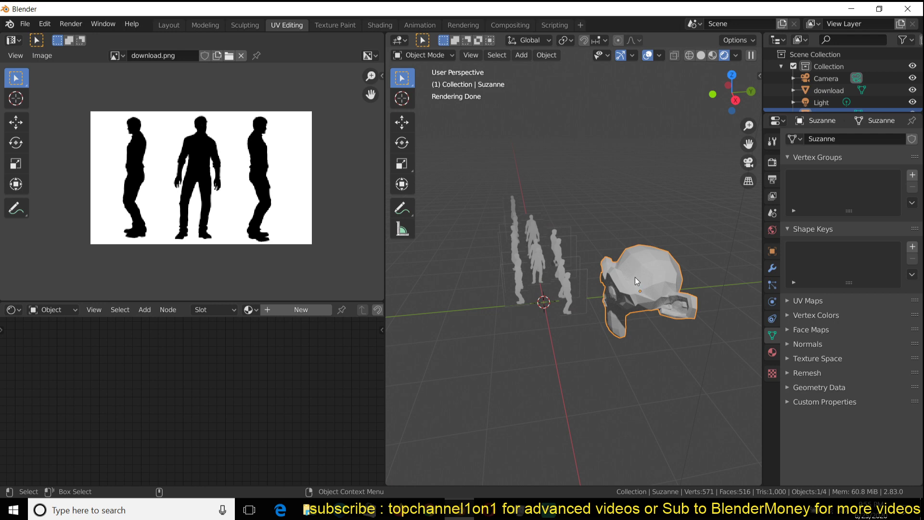
click(572, 270)
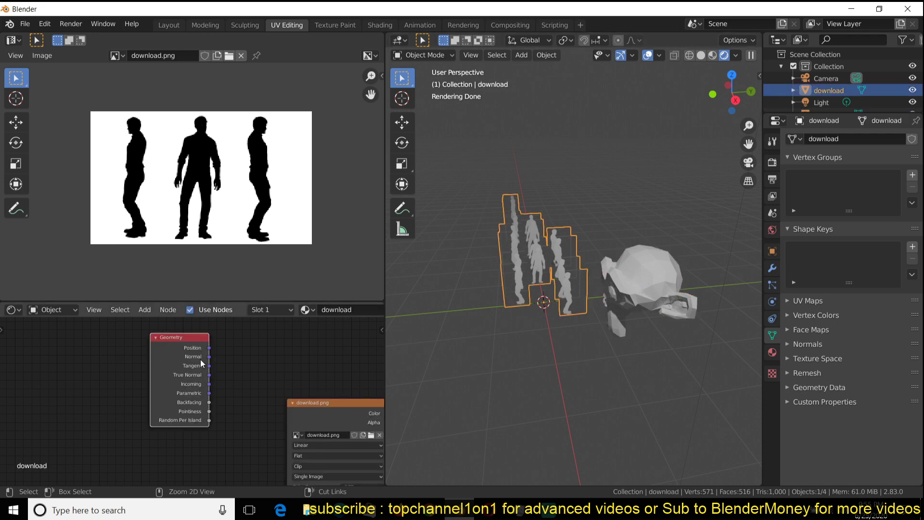
click(613, 288)
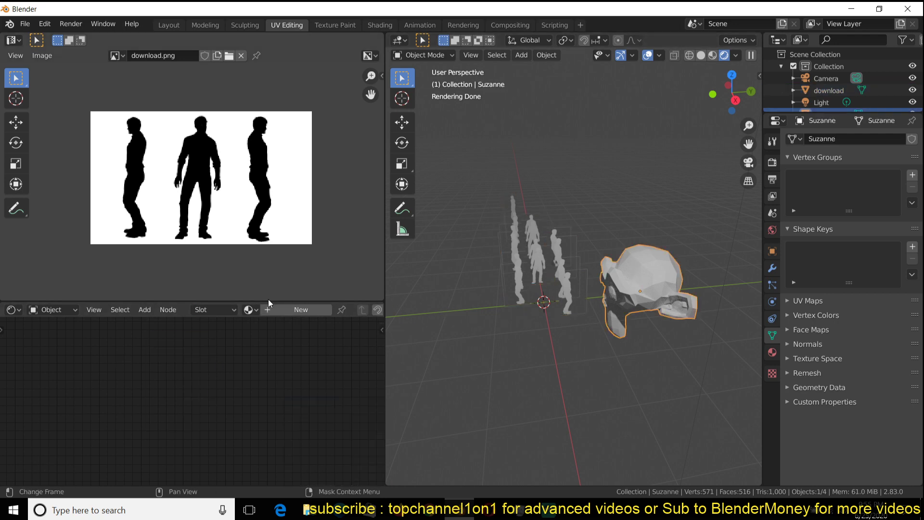
click(250, 310)
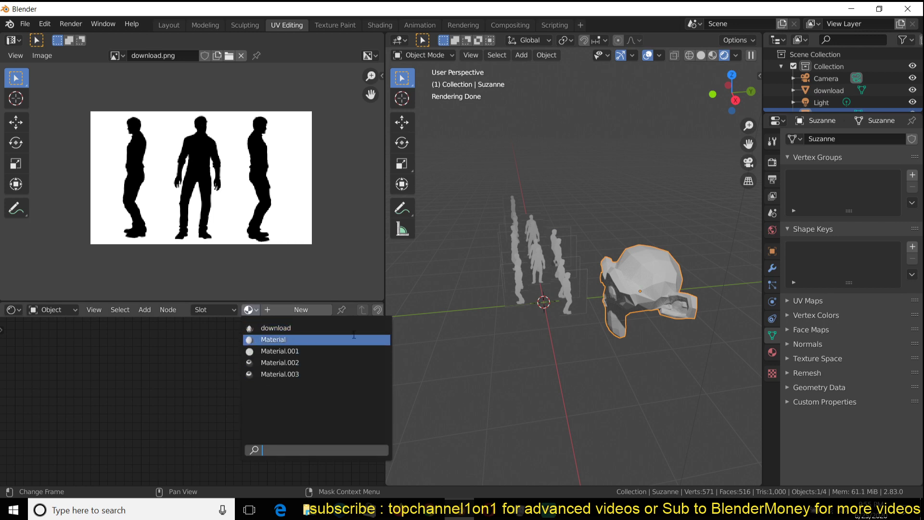
click(528, 307)
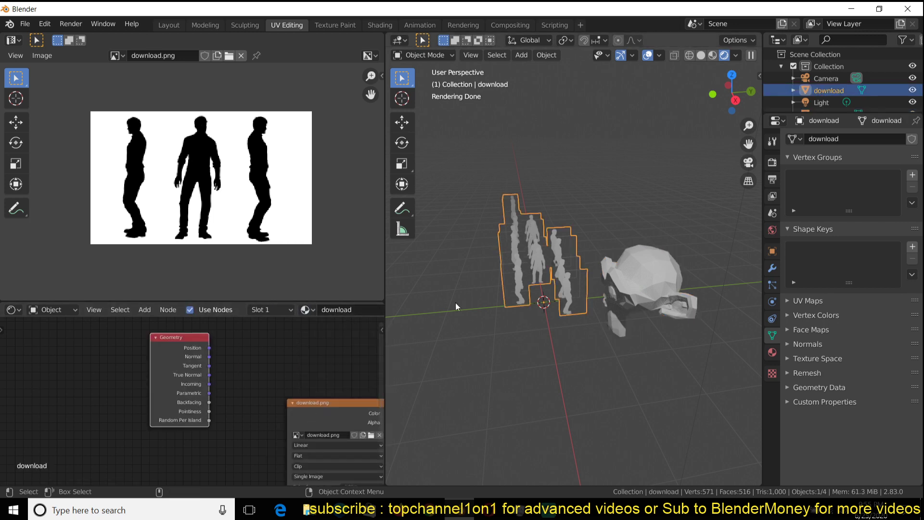
Select the monkey and assign the existing download material to it.
click(613, 288)
click(250, 309)
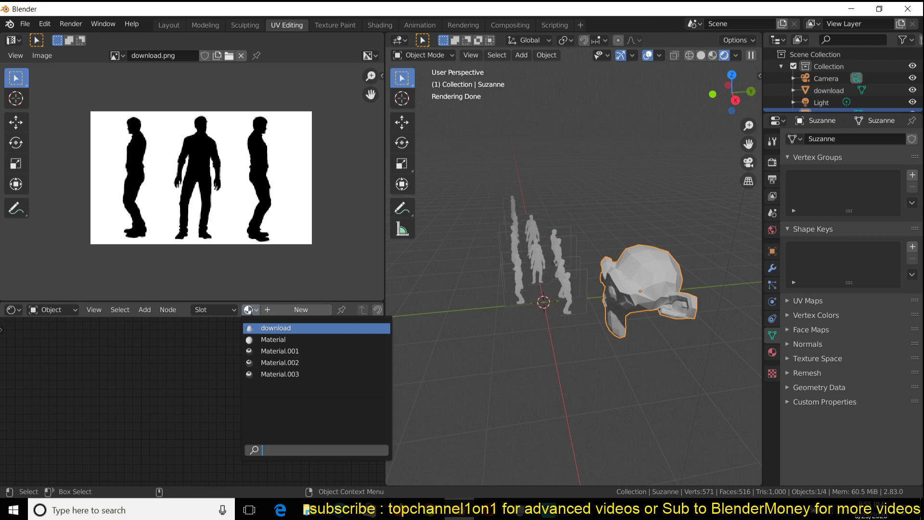
click(270, 328)
scroll(614, 307, up, 3)
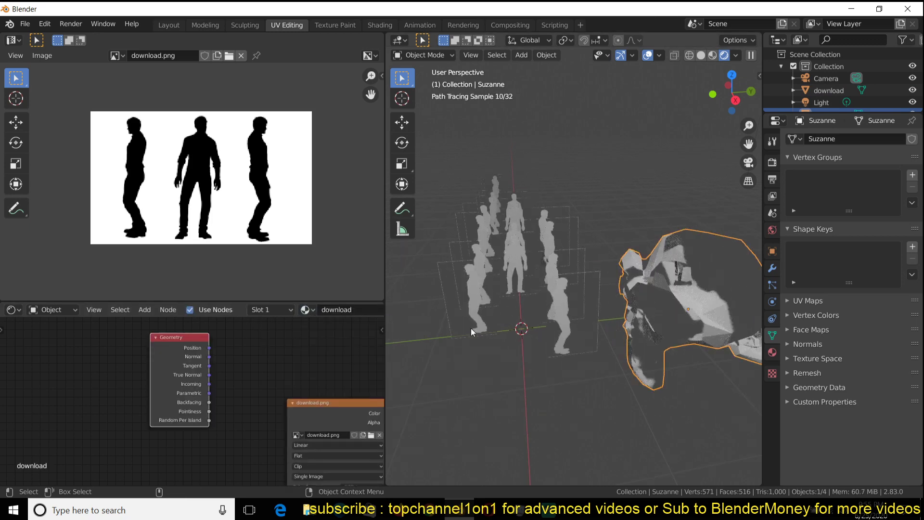
Preview the Geometry node's outputs one after another through the emission viewer, ending on Random Per Island.
ctrl+shift+click(188, 363)
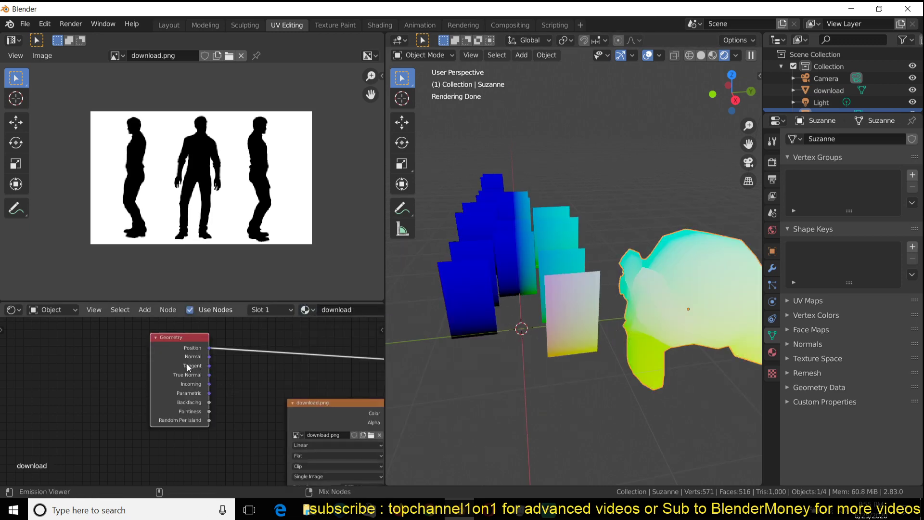
ctrl+shift+click(186, 359)
ctrl+shift+click(186, 359)
ctrl+shift+click(186, 360)
ctrl+shift+click(185, 359)
ctrl+shift+click(186, 359)
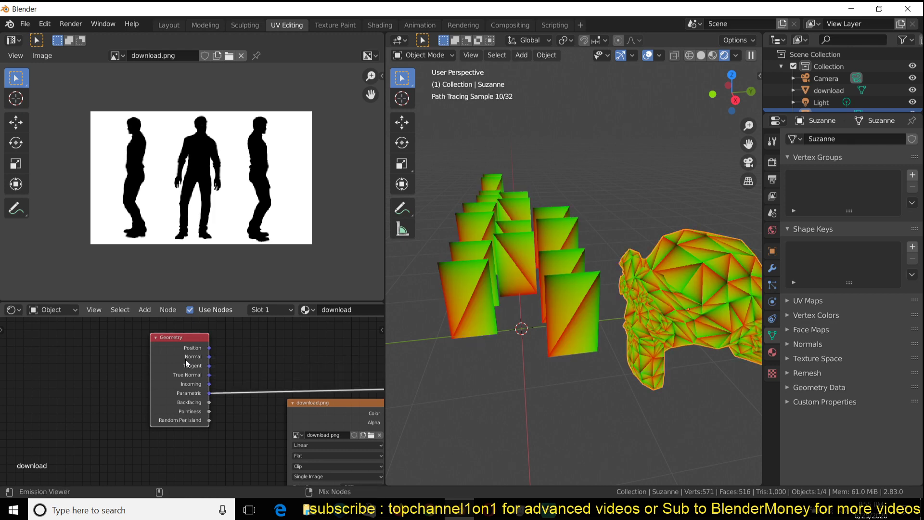
ctrl+shift+click(185, 359)
ctrl+shift+click(186, 359)
ctrl+shift+click(185, 359)
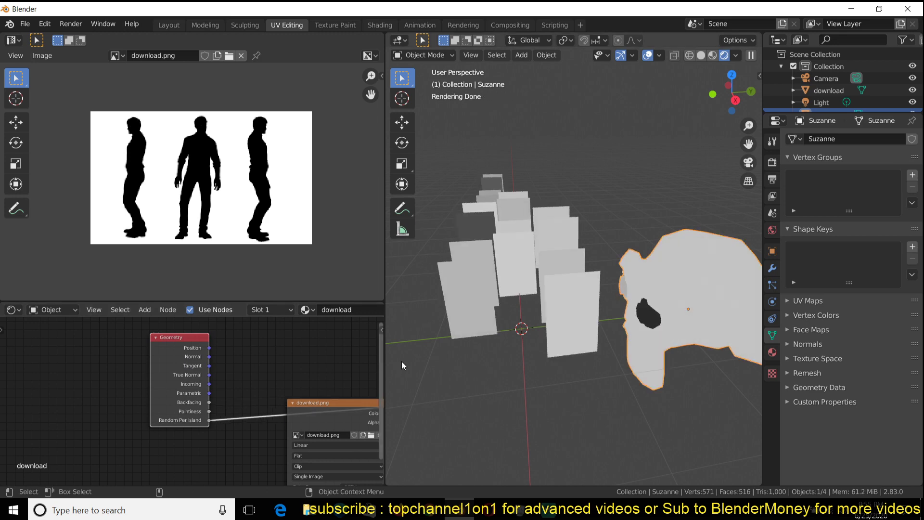
mouse_move(502, 339)
middle_down()
mouse_move(519, 334)
mouse_move(514, 272)
mouse_move(440, 284)
middle_up()
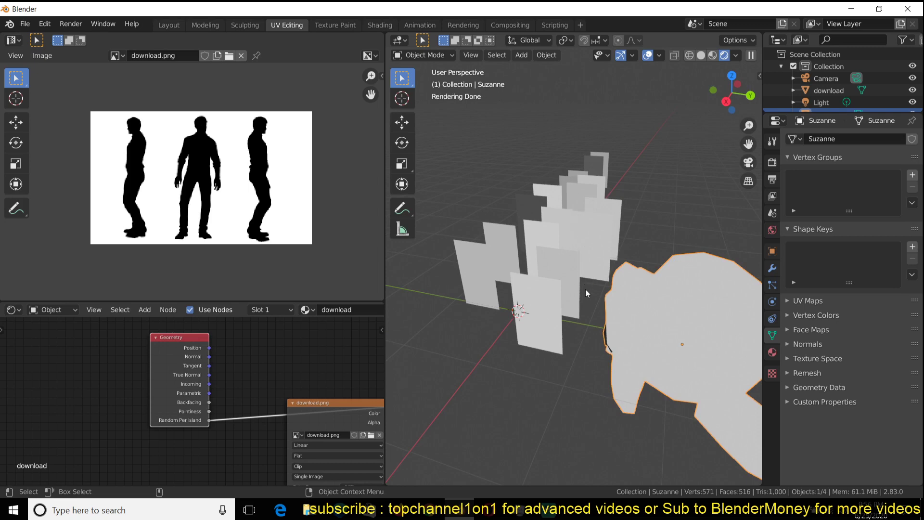
Enter Edit Mode on the monkey and select the connected head mesh starting from one of its faces.
mouse_move(586, 290)
middle_down()
mouse_move(674, 315)
mouse_move(659, 300)
mouse_move(592, 296)
middle_up()
key(Tab)
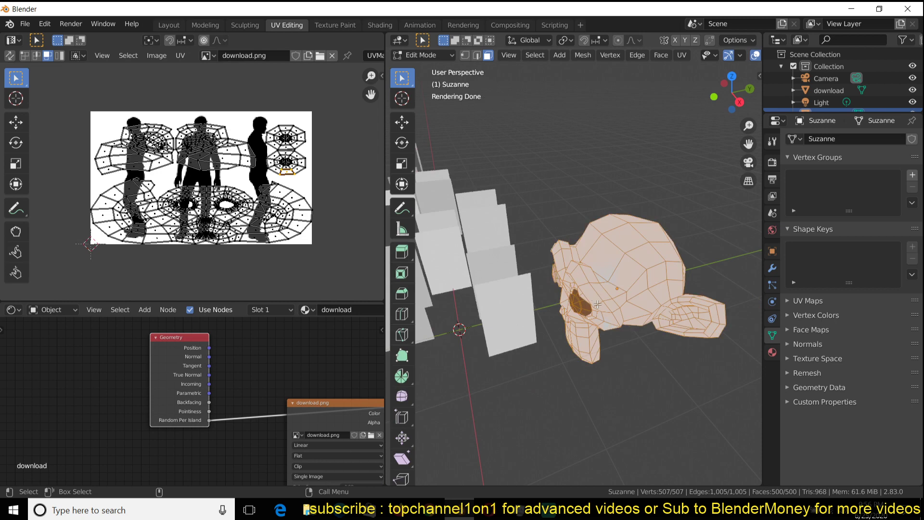
click(625, 256)
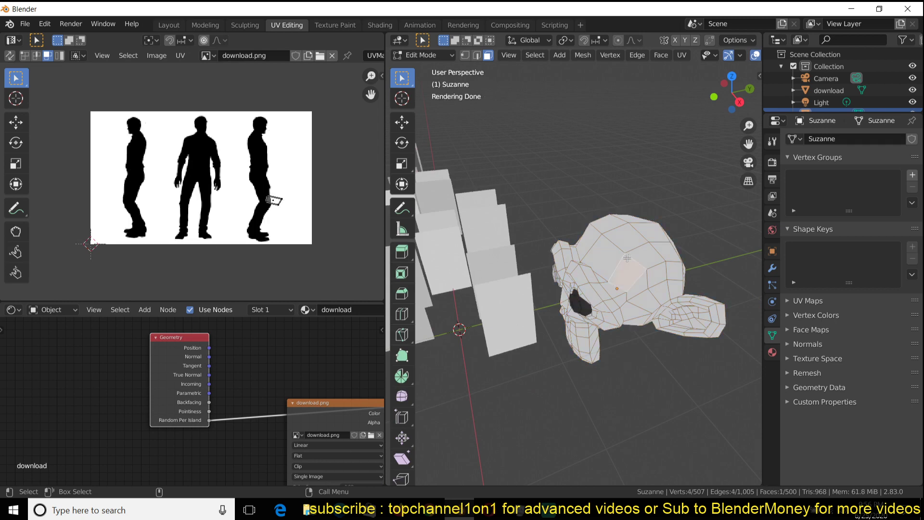
key(ctrl+l)
middle_drag(627, 258, 469, 254)
Try to move the monkey's large face island in the UV layout and return to Object Mode.
click(291, 215)
key(l)
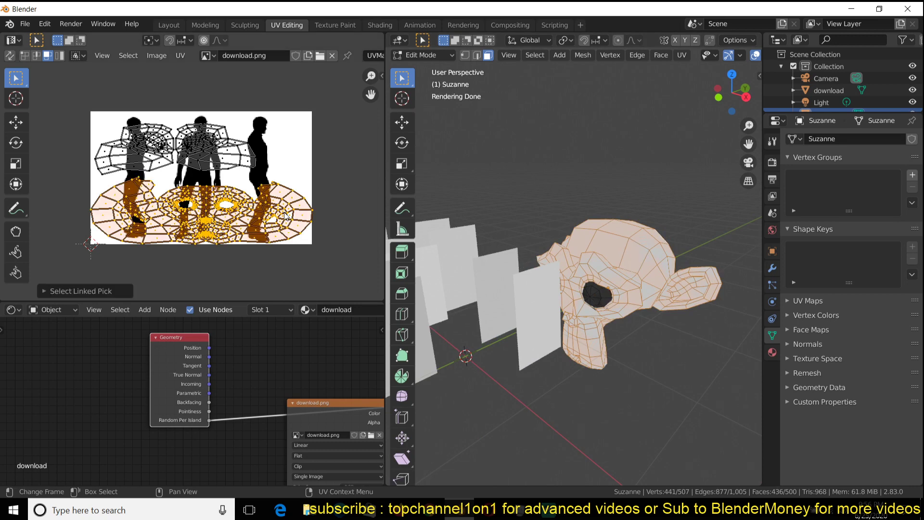
key(g)
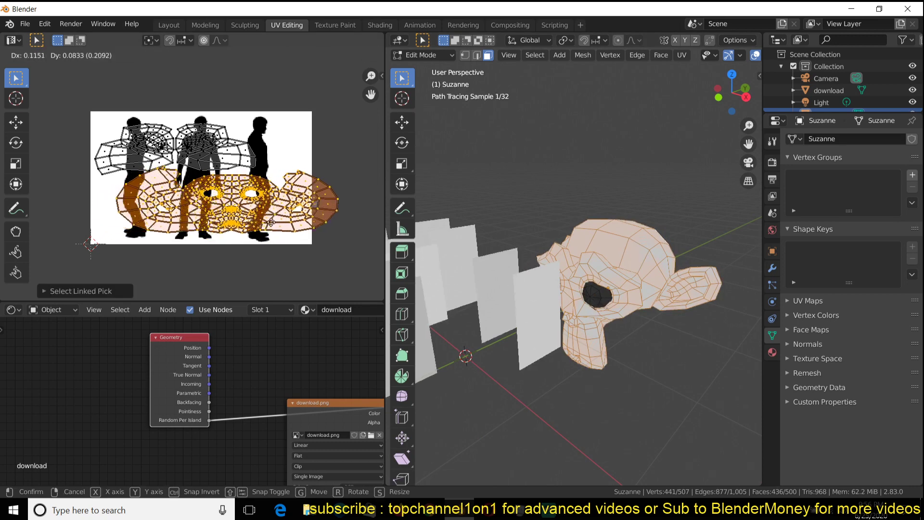
right_click(206, 203)
key(alt+a)
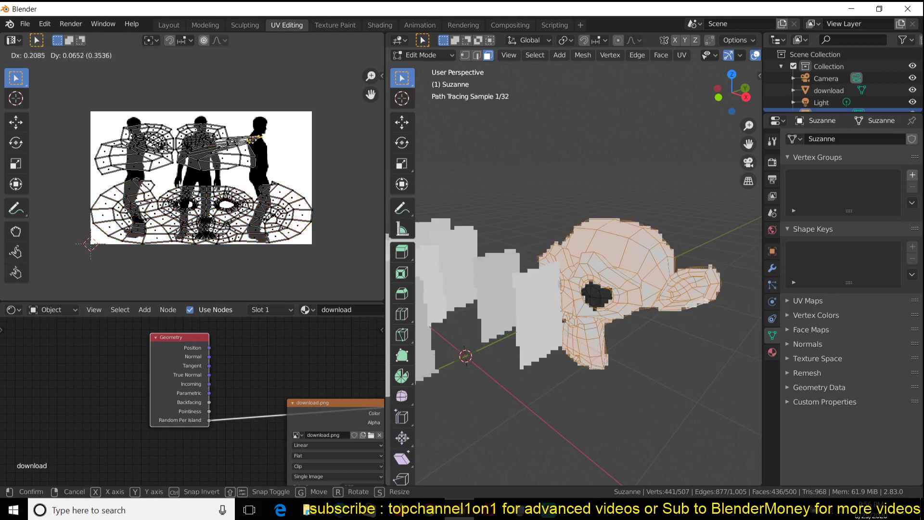
key(Tab)
Select the silhouette panels object and switch to the Layout workspace.
middle_drag(466, 262, 562, 305)
scroll(529, 303, up, 2)
click(516, 302)
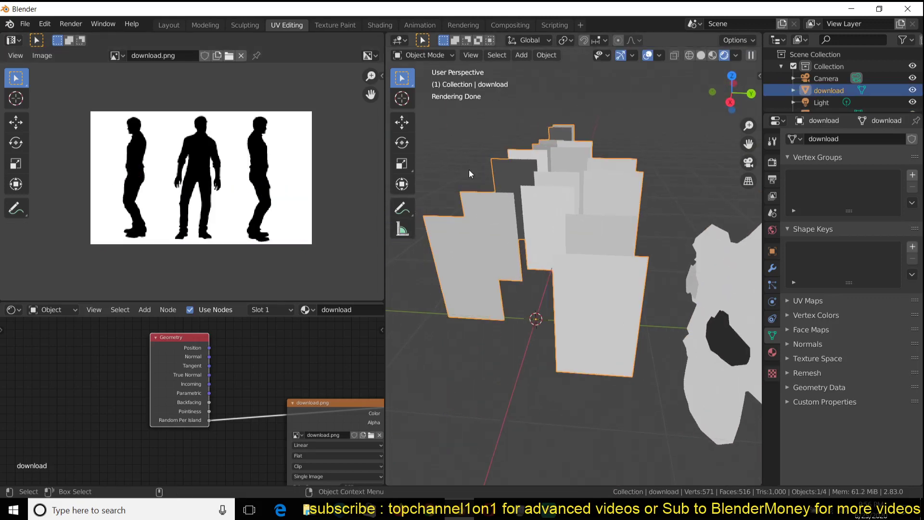
click(164, 25)
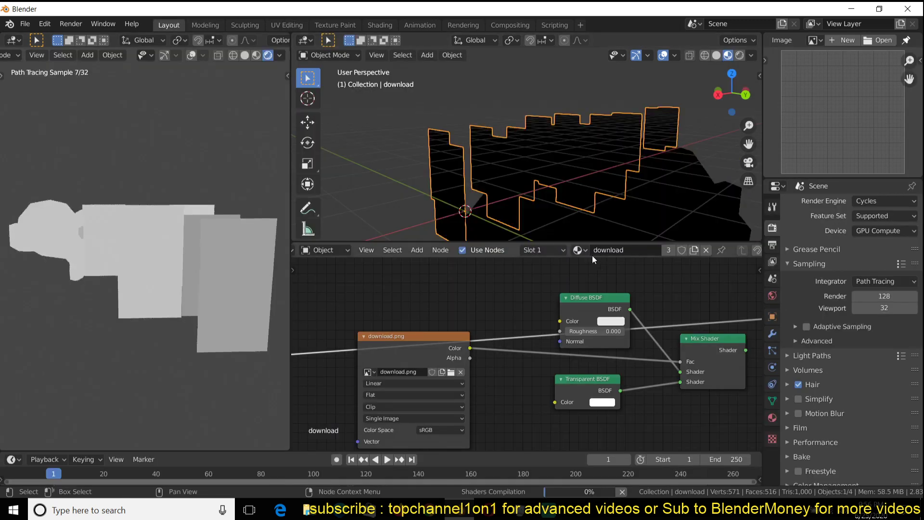
click(642, 184)
key(x)
click(642, 183)
click(499, 152)
middle_drag(499, 152, 614, 82)
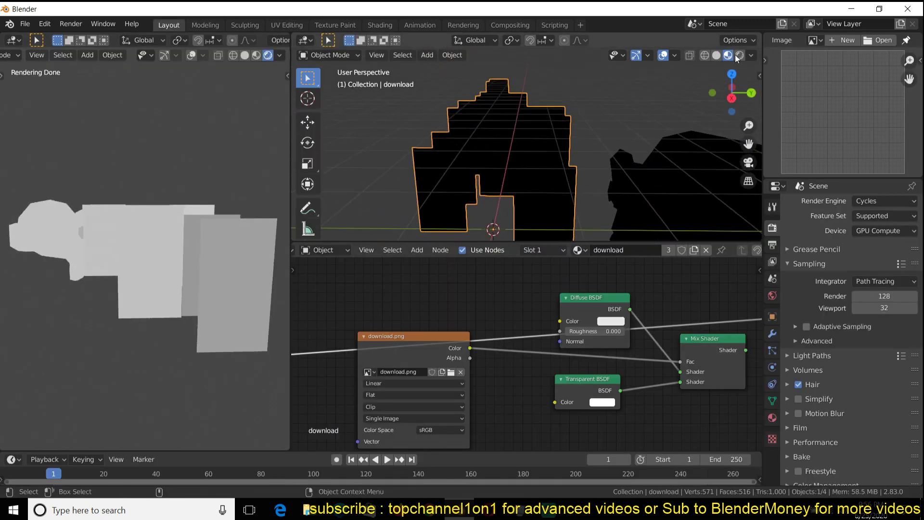
middle_drag(487, 126, 540, 107)
middle_drag(699, 79, 709, 58)
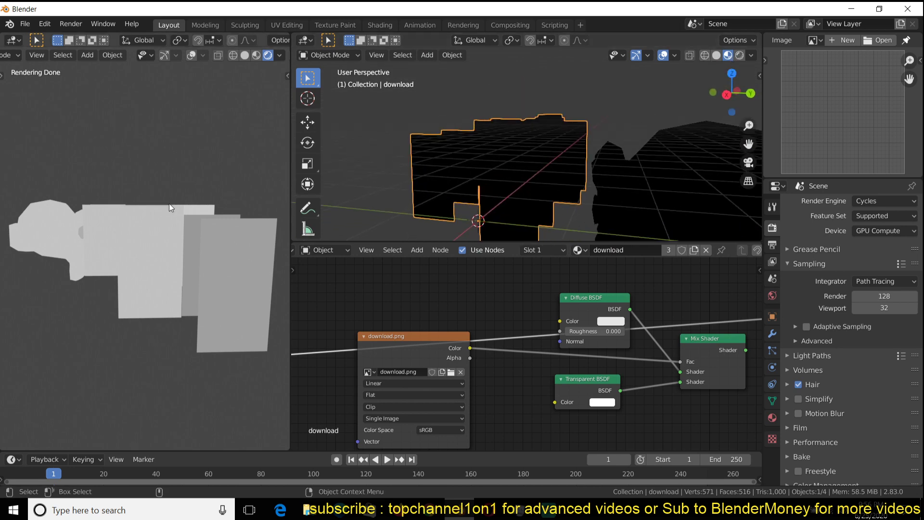
Move the download.png texture node lower in the shader graph, clear of the Random Per Island link.
mouse_move(246, 142)
middle_down()
mouse_move(138, 268)
mouse_move(225, 212)
mouse_move(199, 203)
mouse_move(255, 242)
mouse_move(204, 242)
middle_up()
scroll(382, 356, down, 1)
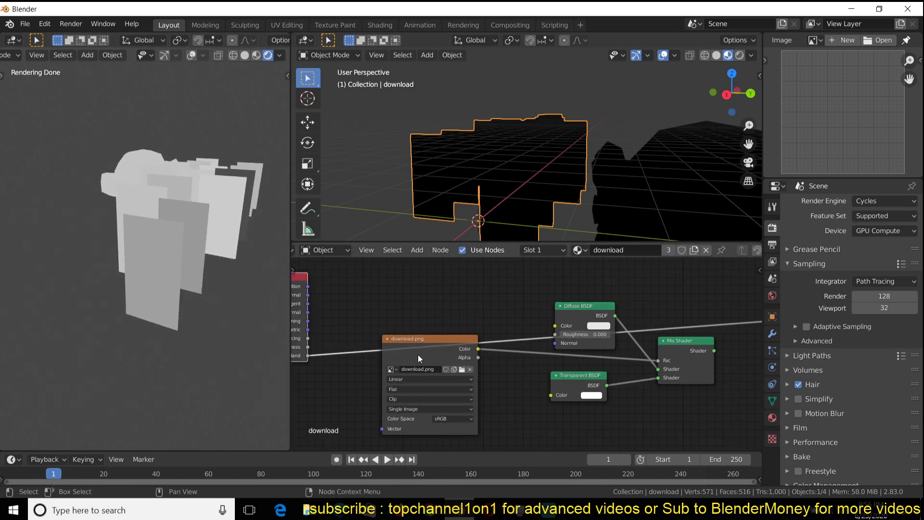
drag(406, 336, 431, 371)
middle_drag(289, 292, 354, 319)
drag(354, 318, 322, 291)
Add a ColorRamp node and insert it on the link leaving the Geometry node's Random Per Island output.
key(shift+a)
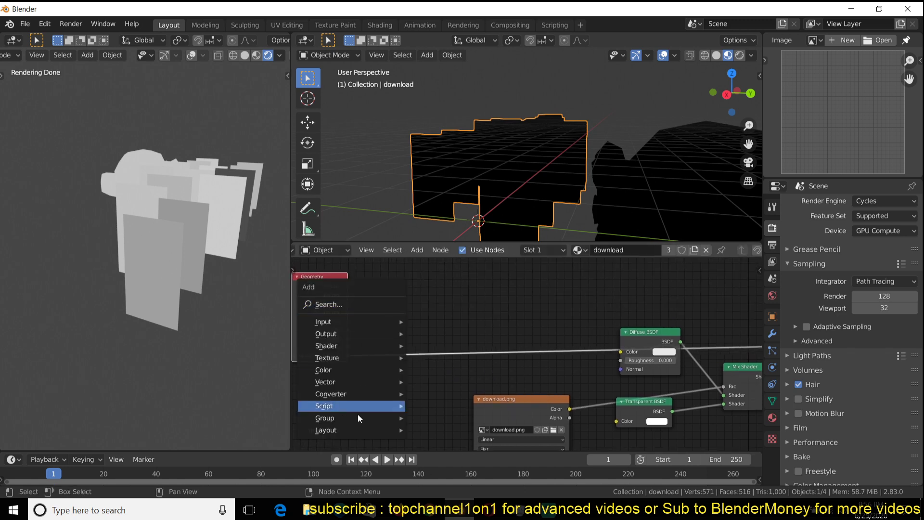
mouse_move(368, 394)
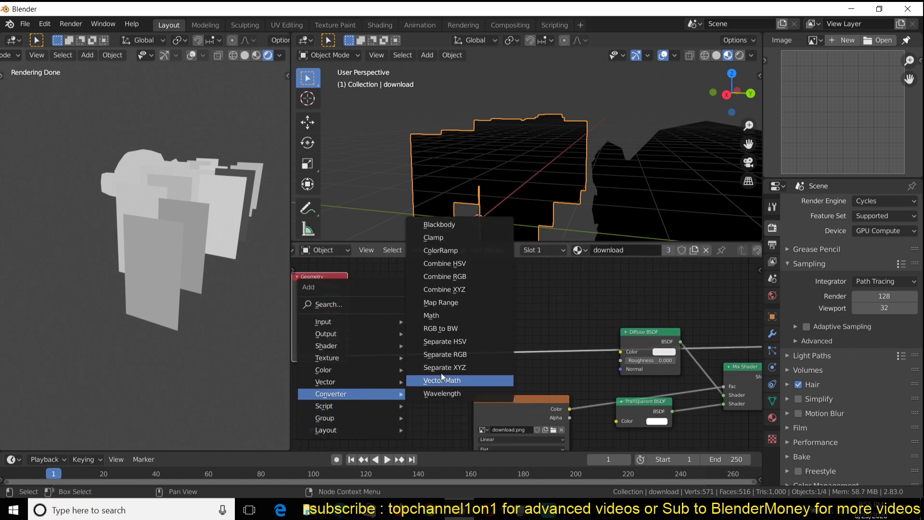
click(472, 250)
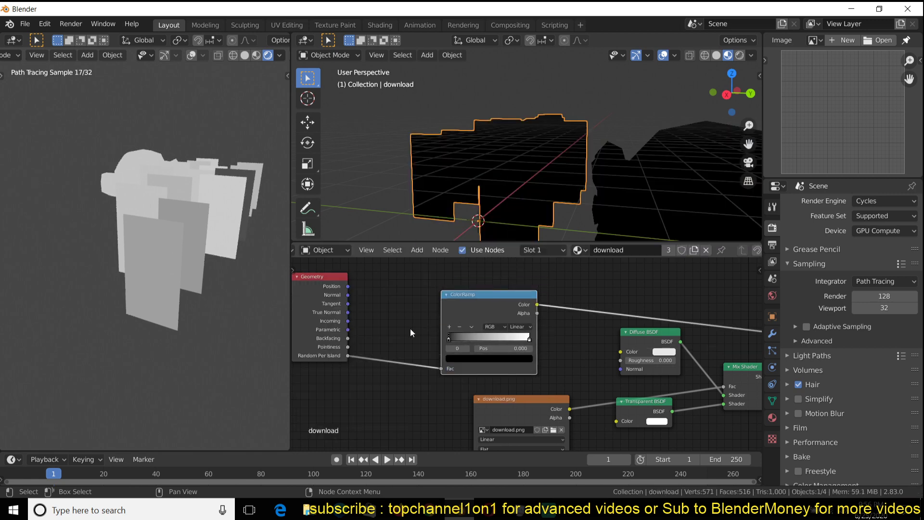
click(399, 328)
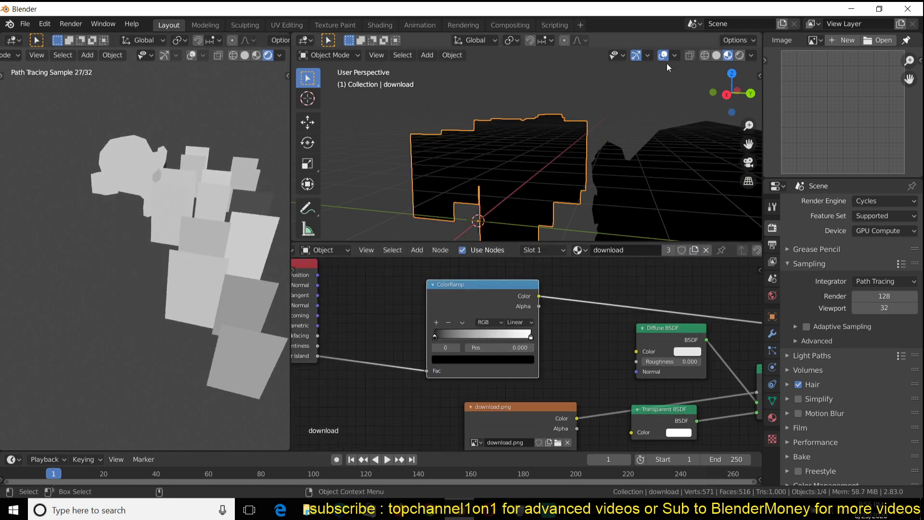
Switch the perspective viewport above the shader graph to solid shading.
click(716, 55)
middle_drag(215, 296, 218, 323)
middle_drag(295, 315, 372, 330)
mouse_move(139, 227)
middle_down()
mouse_move(131, 187)
mouse_move(212, 236)
middle_up()
Add a Math node and insert it between the Random Per Island output and the ColorRamp.
key(shift+a)
mouse_move(409, 354)
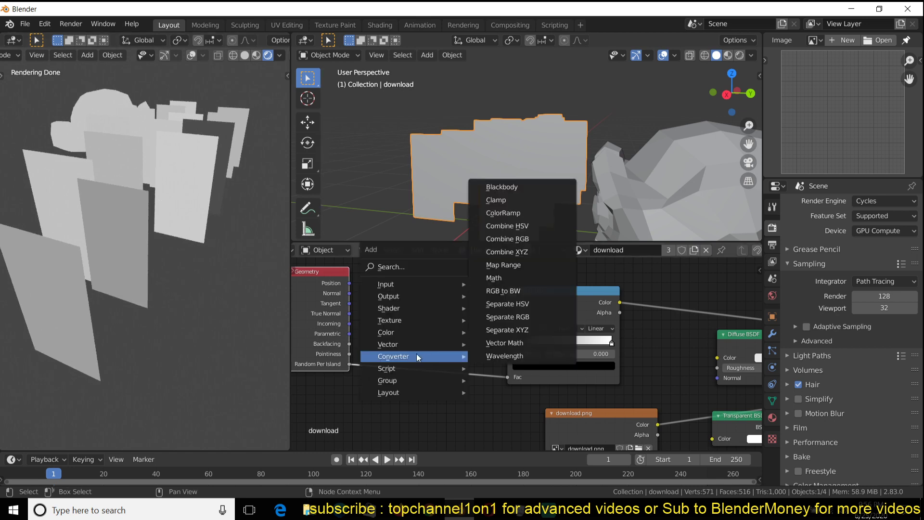
click(507, 278)
click(544, 367)
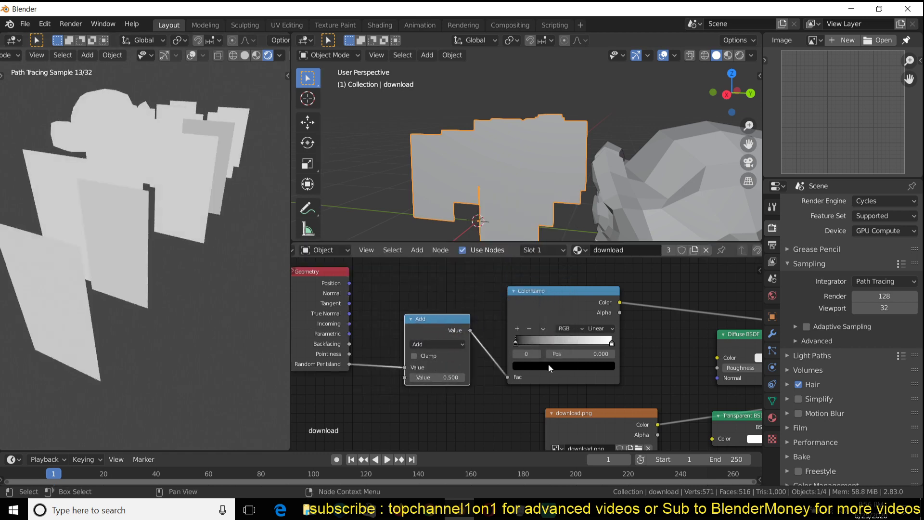
Try Multiply on the Math node with its second value at 2.670, and switch the operation to Power.
click(440, 344)
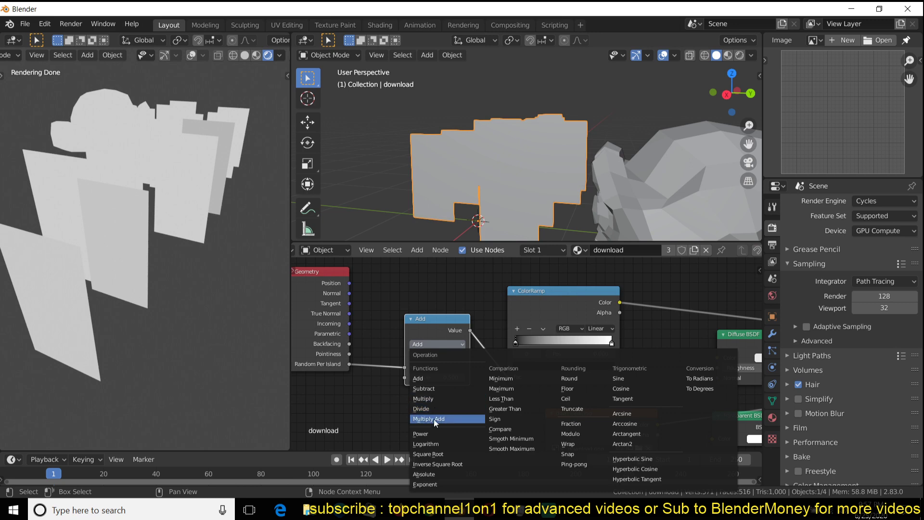
click(431, 399)
drag(434, 374, 524, 377)
click(444, 347)
click(423, 437)
scroll(183, 296, down, 5)
mouse_move(183, 296)
middle_down()
mouse_move(204, 310)
mouse_move(196, 285)
mouse_move(196, 296)
middle_up()
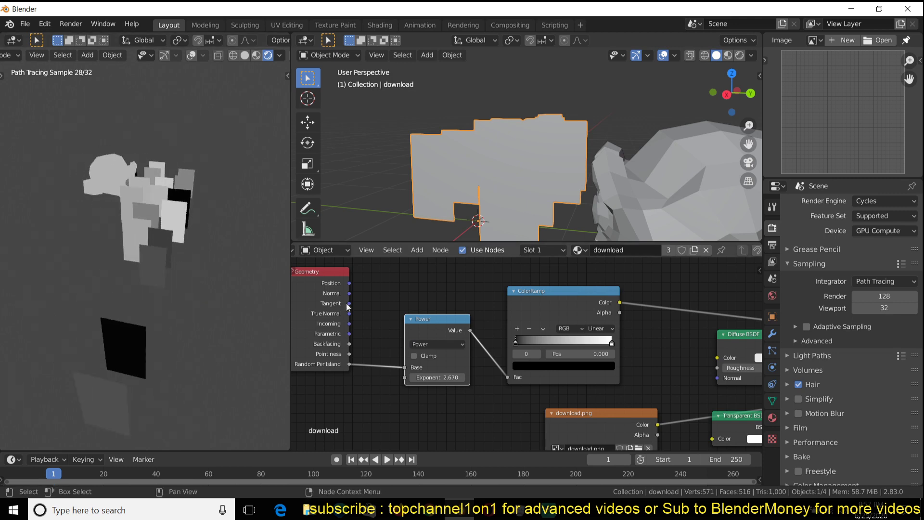
Set the ColorRamp's interpolation to Constant.
scroll(492, 335, up, 1)
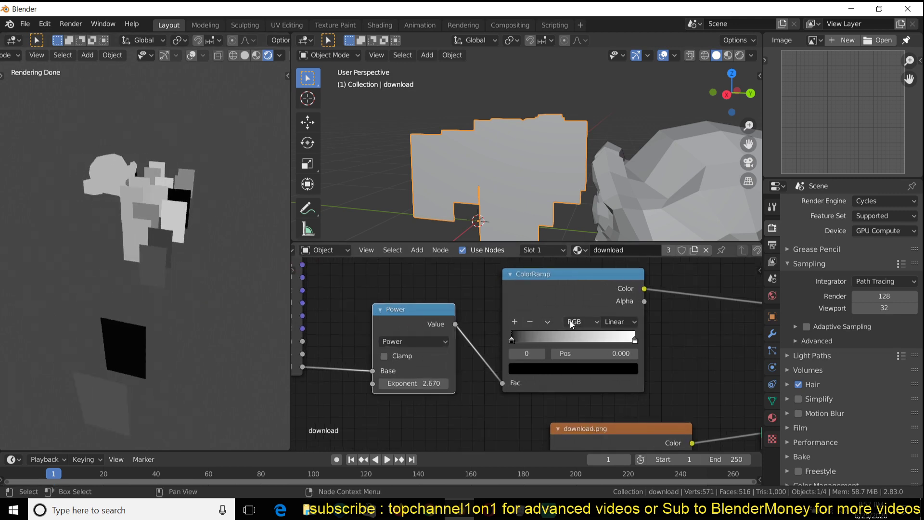
click(621, 322)
click(620, 386)
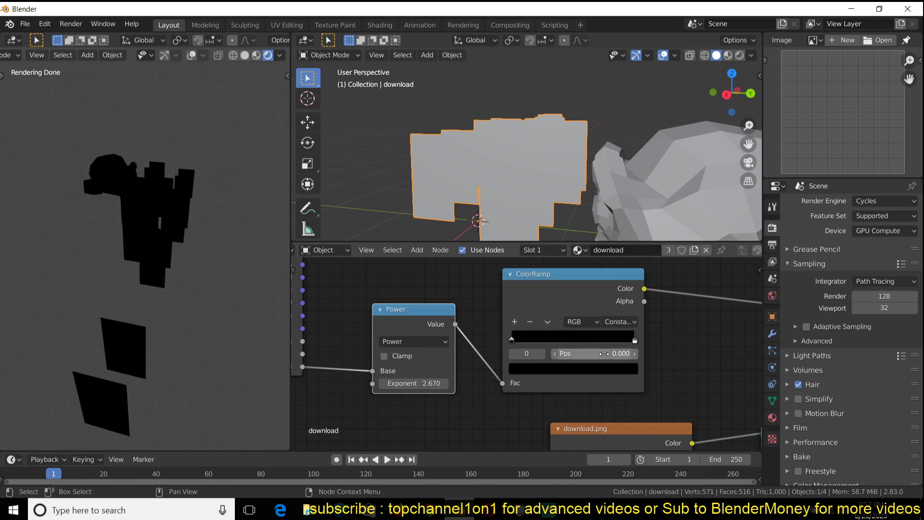
Select the ColorRamp's last stop and set the ramp's interpolation to Linear.
mouse_move(625, 335)
mouse_down()
mouse_move(526, 337)
mouse_move(626, 337)
mouse_up()
click(623, 322)
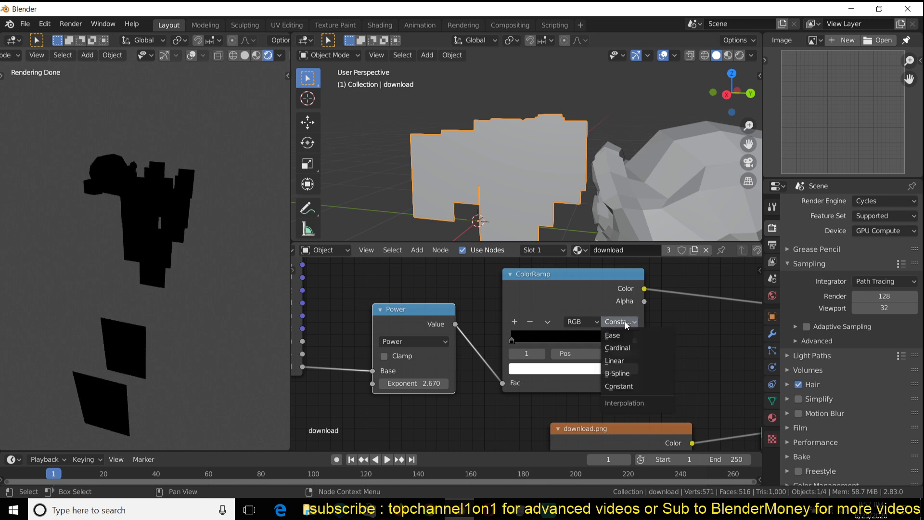
click(614, 391)
click(618, 325)
click(634, 360)
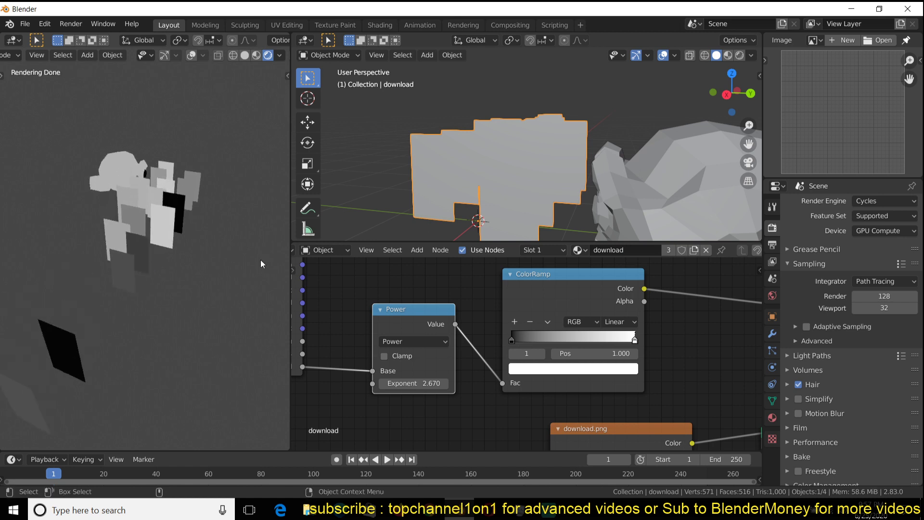
Add seven intermediate stops to the ColorRamp, at 0.073, 0.147, 0.250, 0.375, 0.500, 0.625 and 0.750.
click(514, 321)
click(513, 322)
click(514, 322)
mouse_move(543, 340)
mouse_down()
mouse_move(522, 337)
mouse_move(547, 337)
mouse_move(539, 337)
mouse_up()
ctrl+click(520, 337)
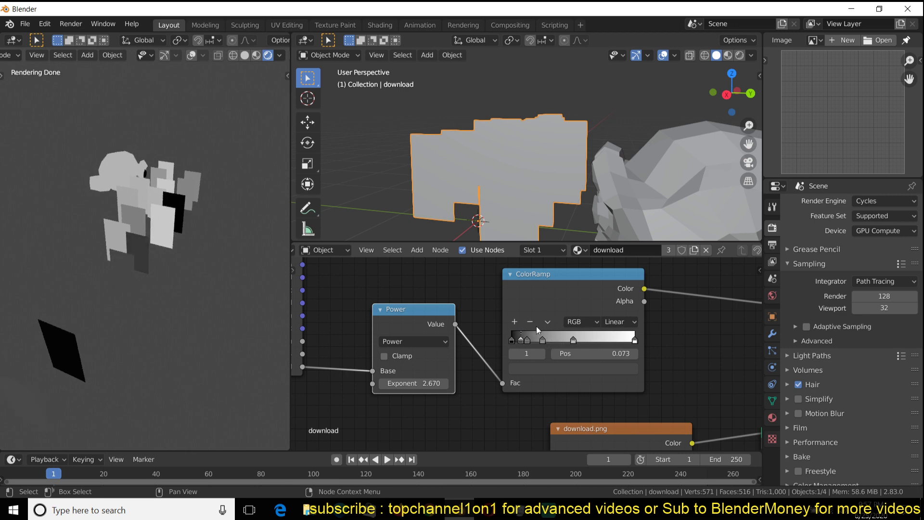
click(576, 337)
click(515, 321)
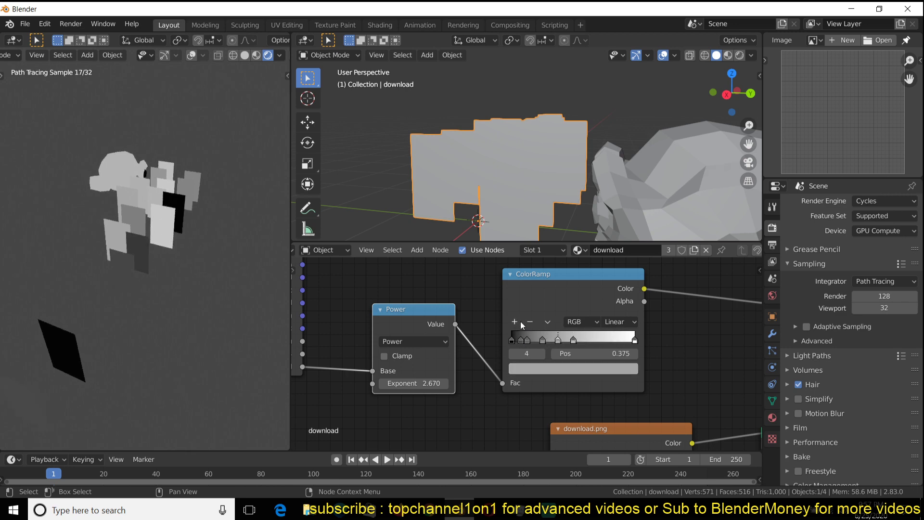
click(635, 340)
click(517, 321)
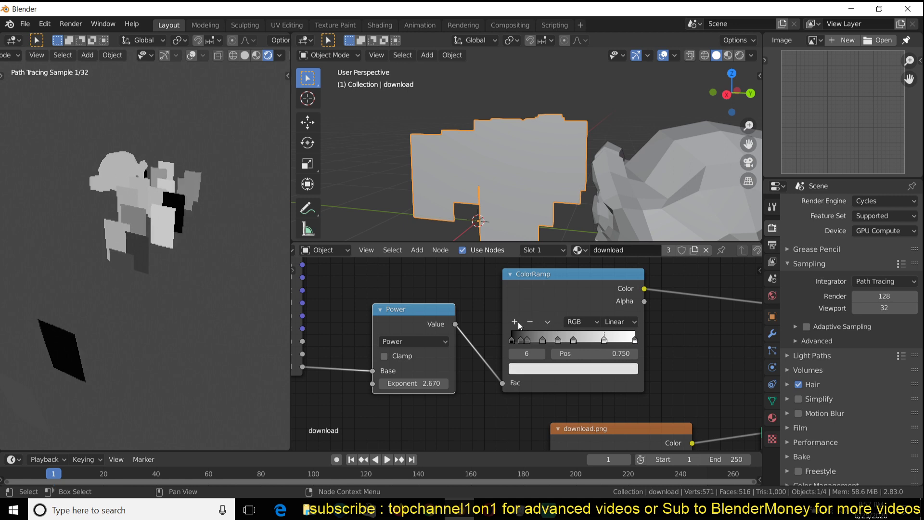
click(516, 322)
Set the ColorRamp's interpolation to Constant and check the shades on the rendered planes from another angle.
click(626, 322)
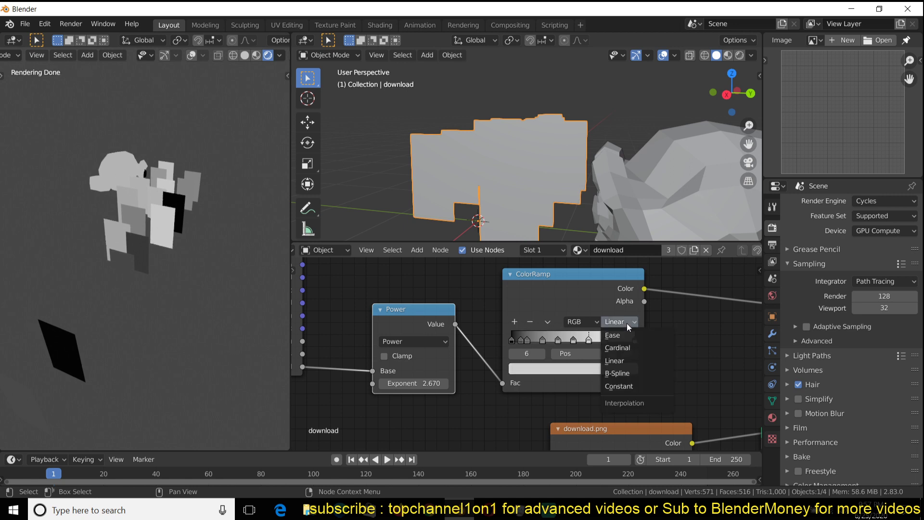
click(618, 386)
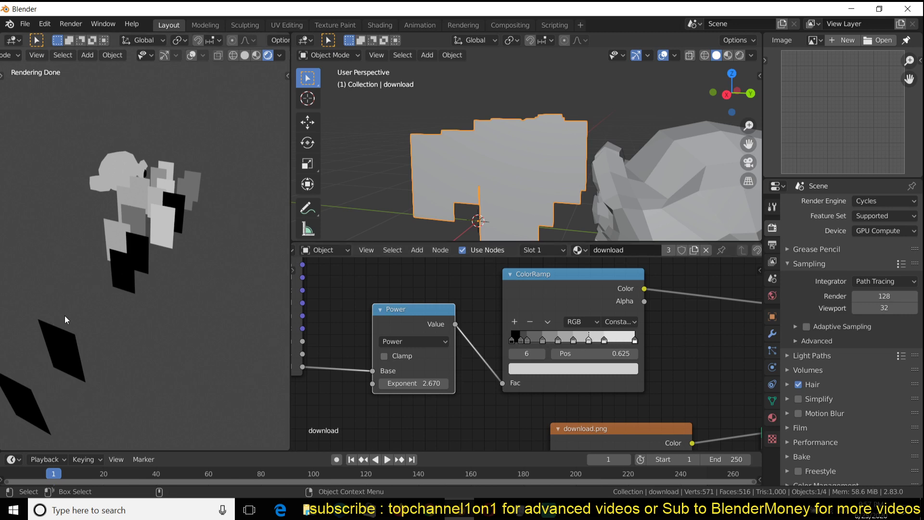
middle_drag(67, 316, 104, 301)
middle_drag(189, 325, 120, 324)
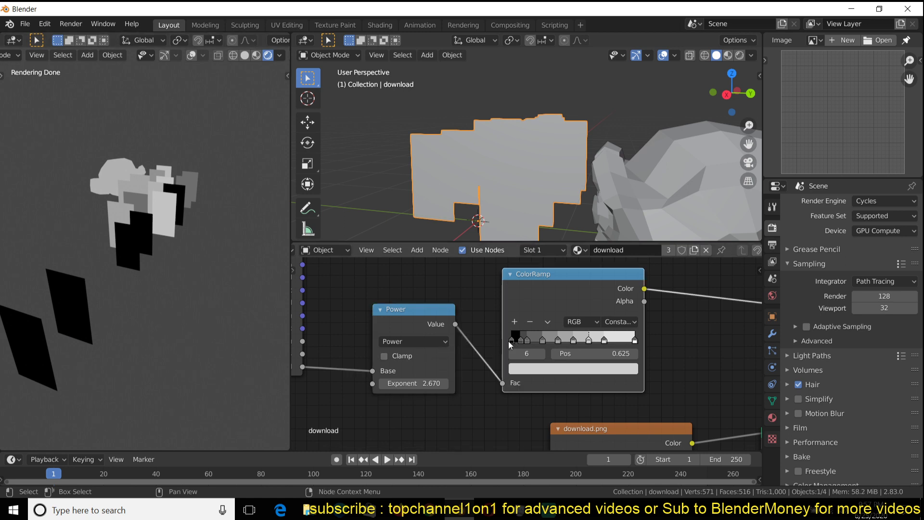
Change the ColorRamp's first stop, at position 0, from black to a bright green.
click(511, 339)
click(547, 369)
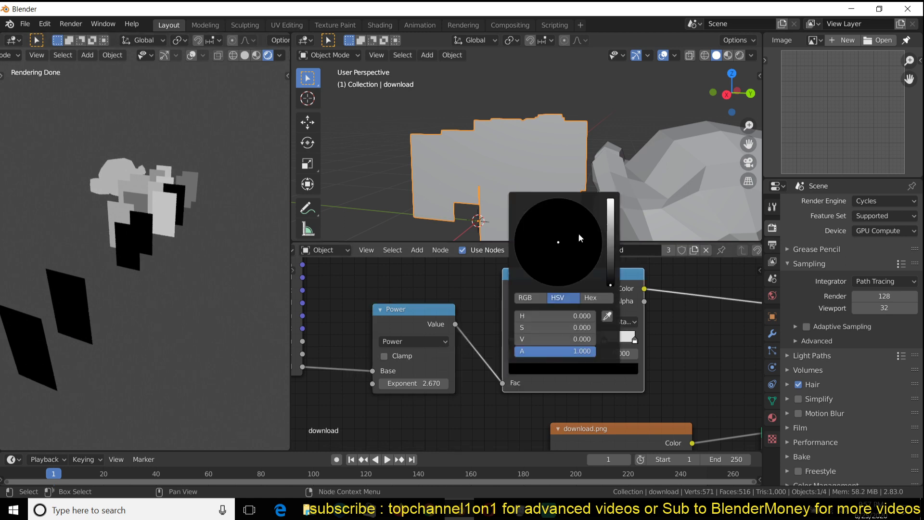
click(607, 219)
click(525, 260)
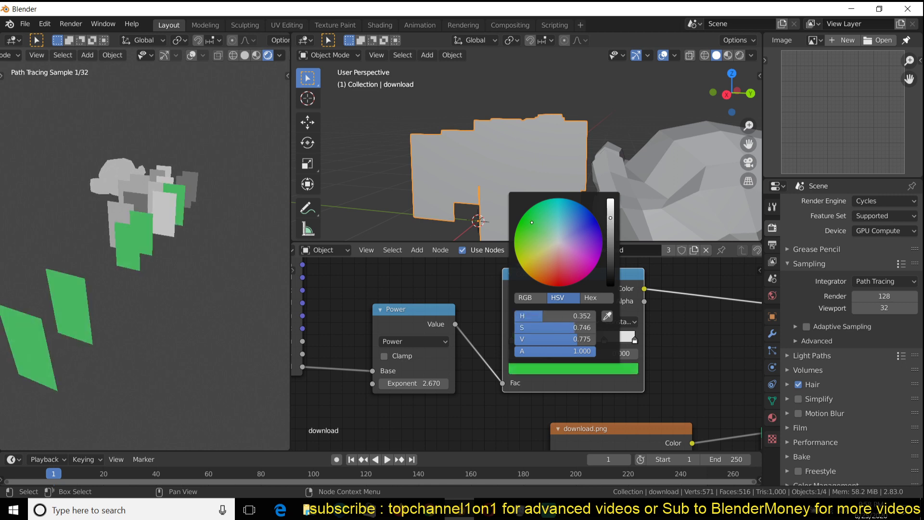
mouse_move(164, 227)
middle_down()
mouse_move(124, 245)
mouse_move(157, 232)
middle_up()
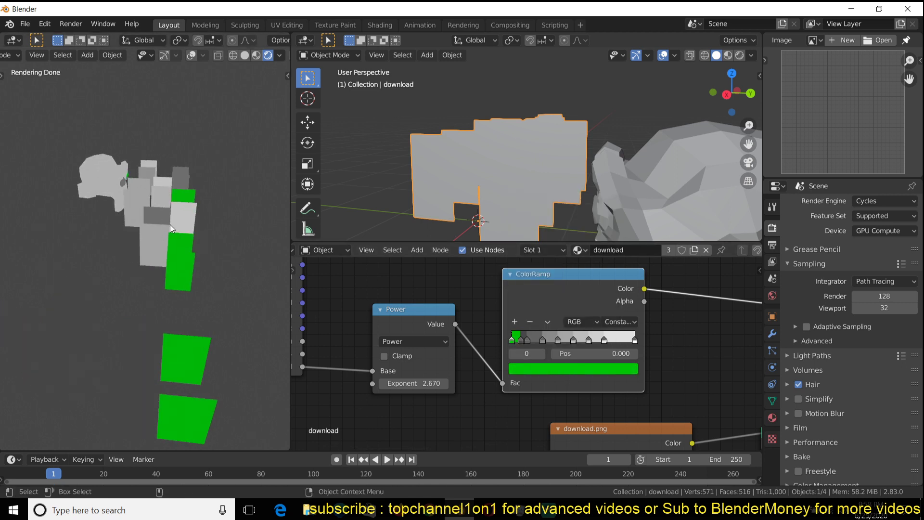
Color the ColorRamp's second stop, at 0.073, bright blue and inspect the rendered crowd.
click(522, 340)
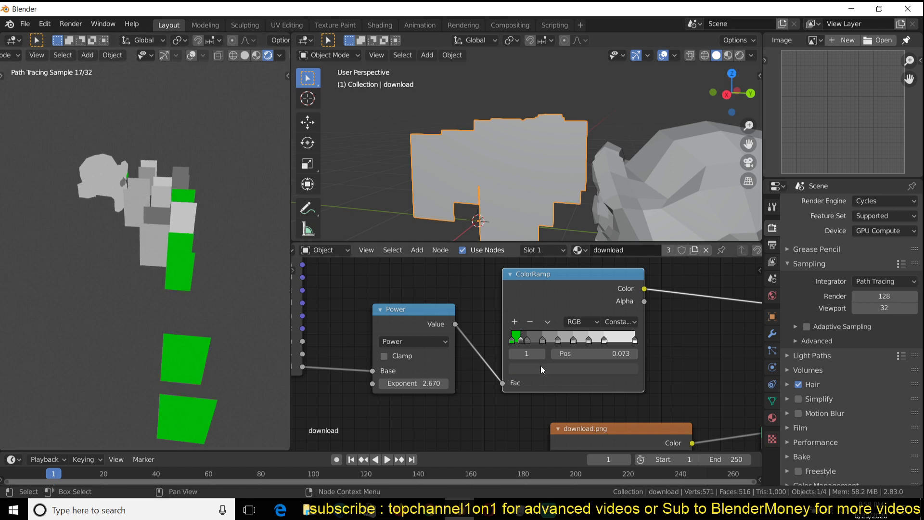
click(541, 368)
click(588, 221)
drag(608, 210, 610, 197)
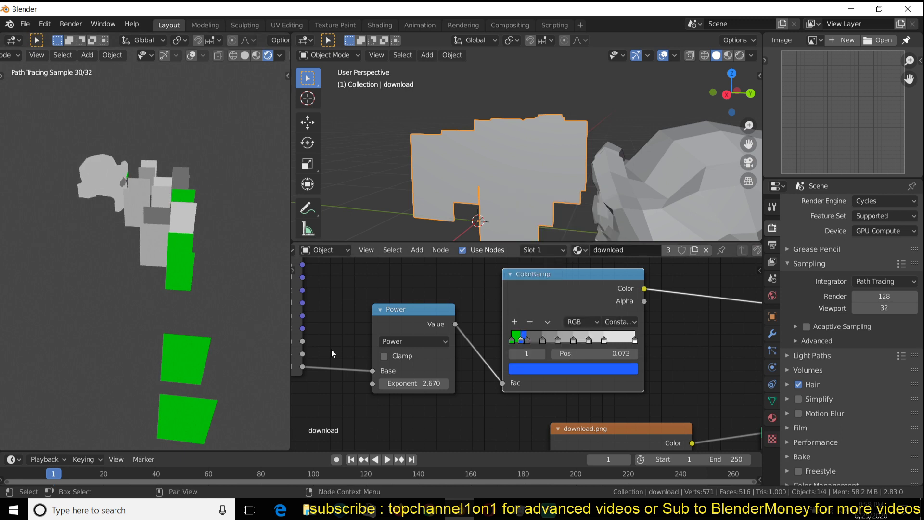
middle_drag(174, 286, 222, 271)
scroll(462, 346, up, 1)
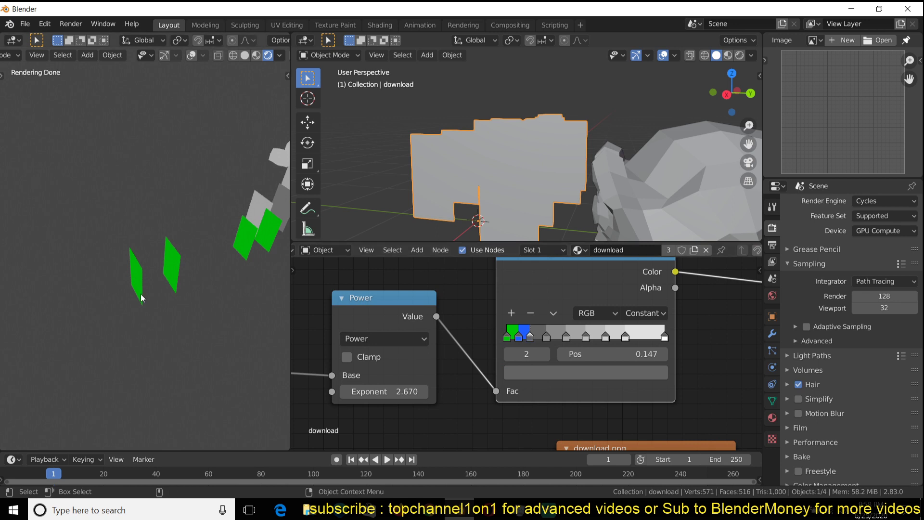
mouse_move(140, 294)
middle_down()
mouse_move(80, 367)
mouse_move(114, 341)
mouse_move(174, 339)
mouse_move(108, 311)
middle_up()
mouse_move(249, 226)
middle_down()
mouse_move(223, 309)
mouse_move(252, 318)
mouse_move(255, 308)
mouse_move(195, 319)
middle_up()
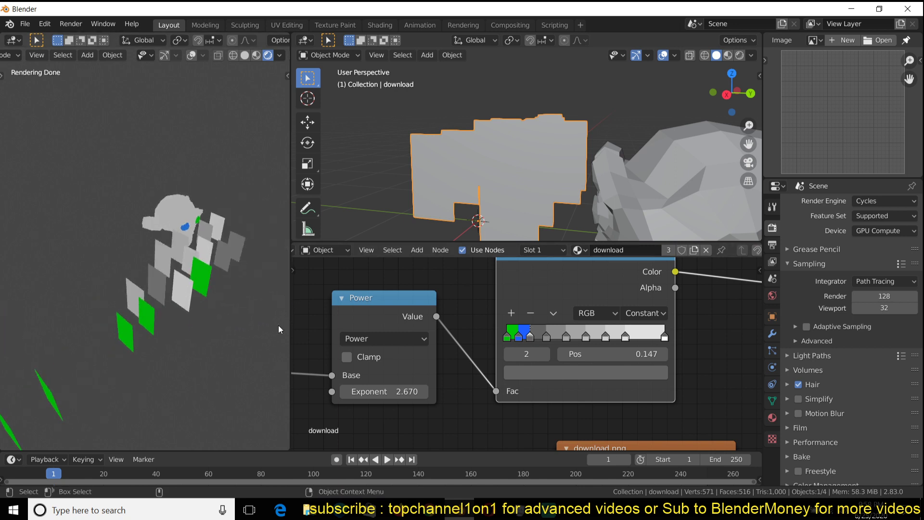
Color the ColorRamp stop at 0.500 magenta and the stop at 0.250 brown-orange.
click(586, 337)
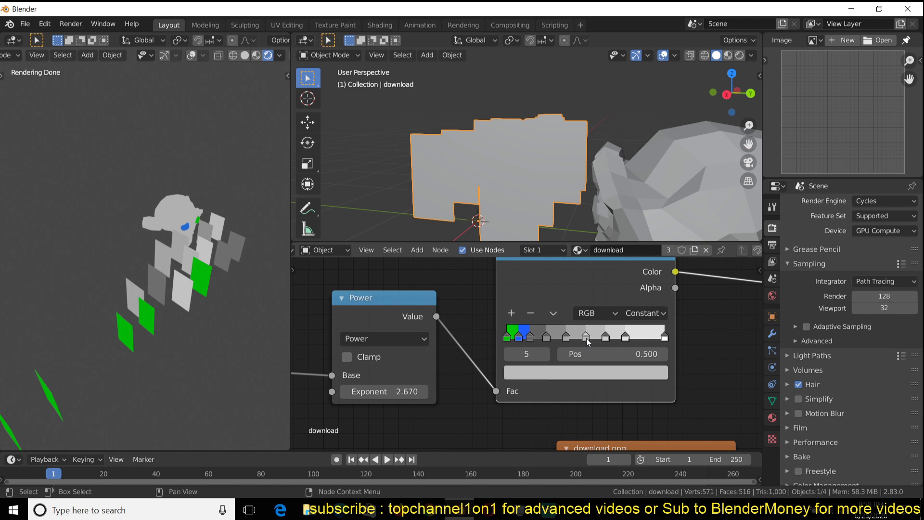
click(586, 374)
drag(581, 222, 597, 228)
click(549, 337)
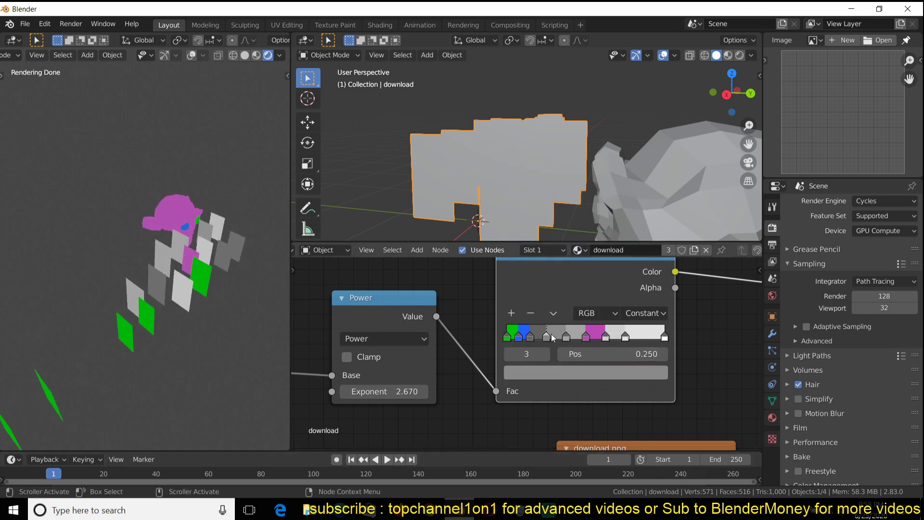
click(582, 372)
click(547, 235)
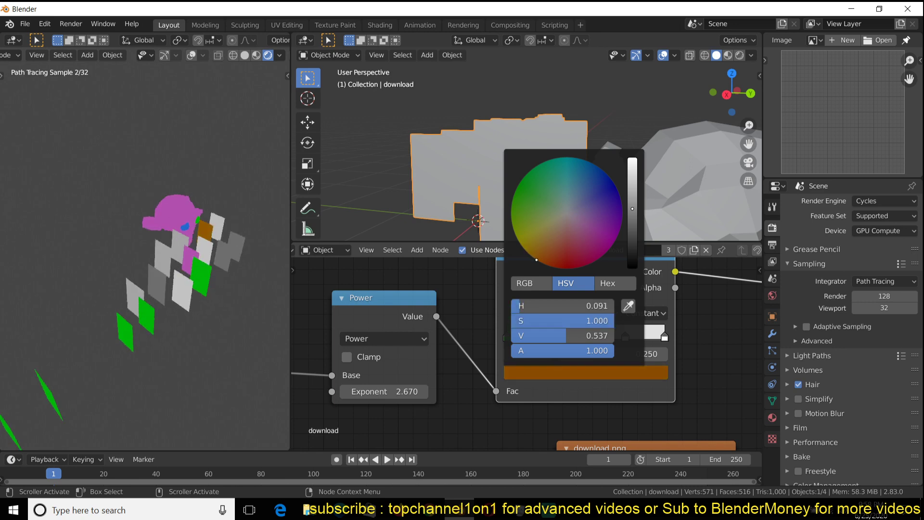
Color the ColorRamp stop at 0.750 deep blue.
click(626, 338)
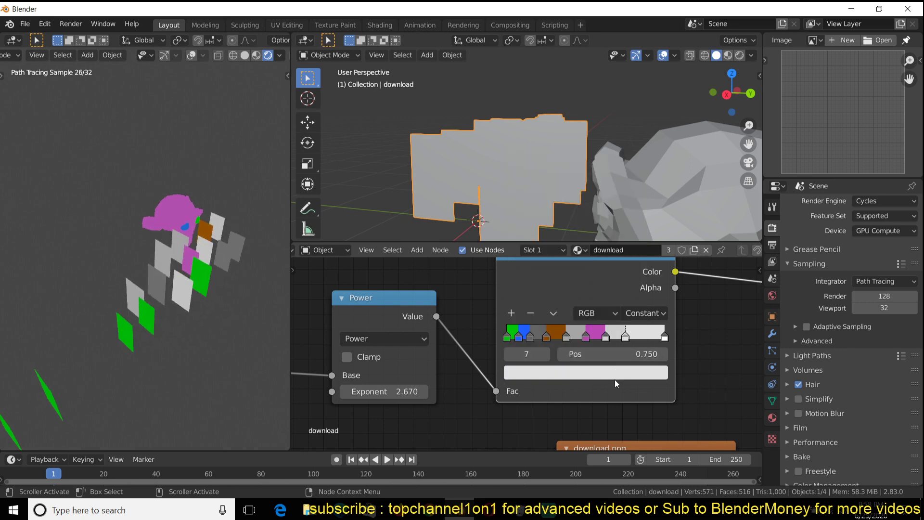
click(616, 373)
drag(546, 210, 610, 178)
middle_drag(95, 374, 126, 370)
Make room around the Diffuse BSDF and Mix Shader nodes and connect the ColorRamp's Color output to the Diffuse BSDF's Color.
scroll(501, 369, down, 3)
middle_drag(718, 370, 531, 352)
scroll(531, 351, down, 2)
middle_drag(587, 332, 447, 344)
drag(611, 380, 712, 382)
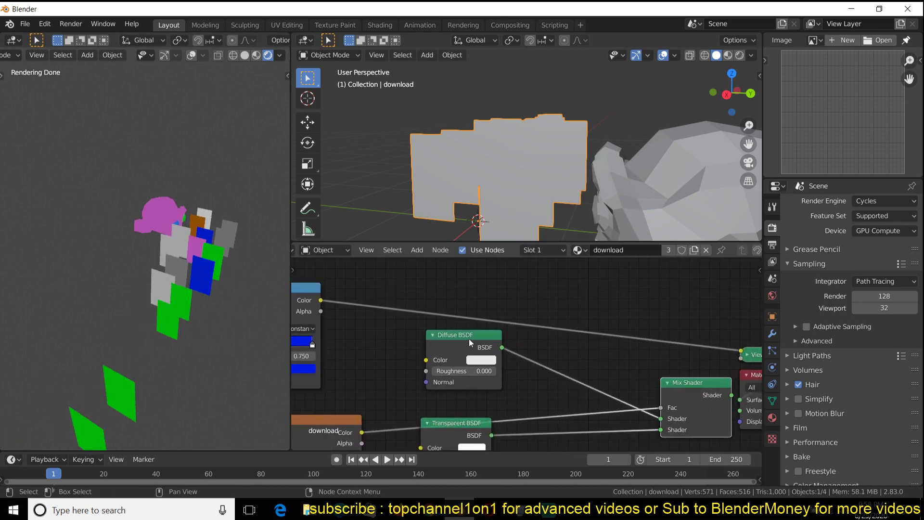
drag(485, 344, 596, 357)
drag(320, 300, 524, 356)
Route the Mix Shader back into the Material Output's Surface in place of the Viewer node.
middle_drag(648, 408, 566, 391)
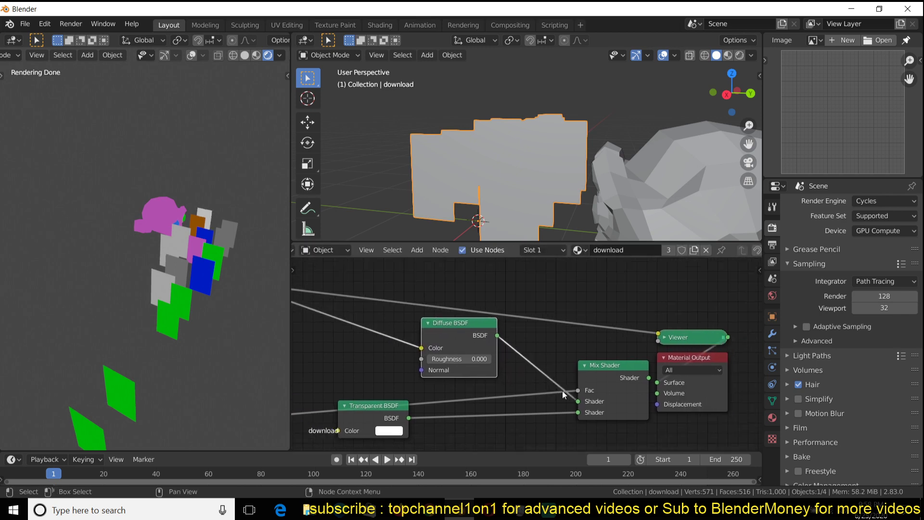
drag(610, 370, 582, 363)
ctrl+shift+click(582, 362)
middle_drag(251, 296, 179, 330)
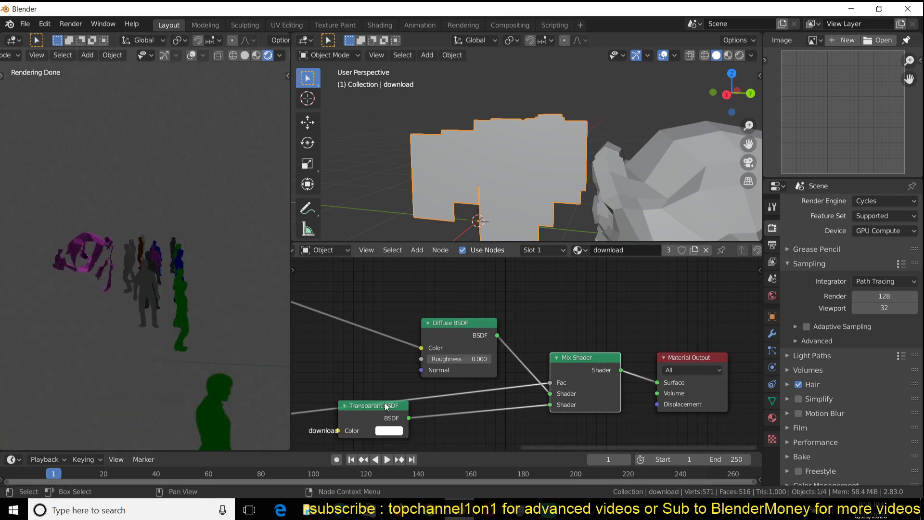
Select the monkey head and move the Transparent BSDF node beneath the Diffuse BSDF node.
drag(384, 403, 401, 419)
middle_drag(143, 292, 88, 256)
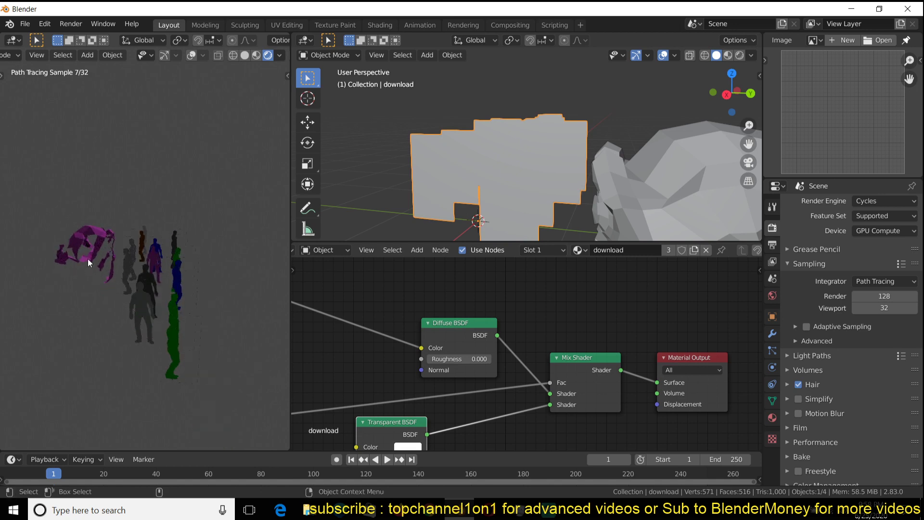
click(94, 247)
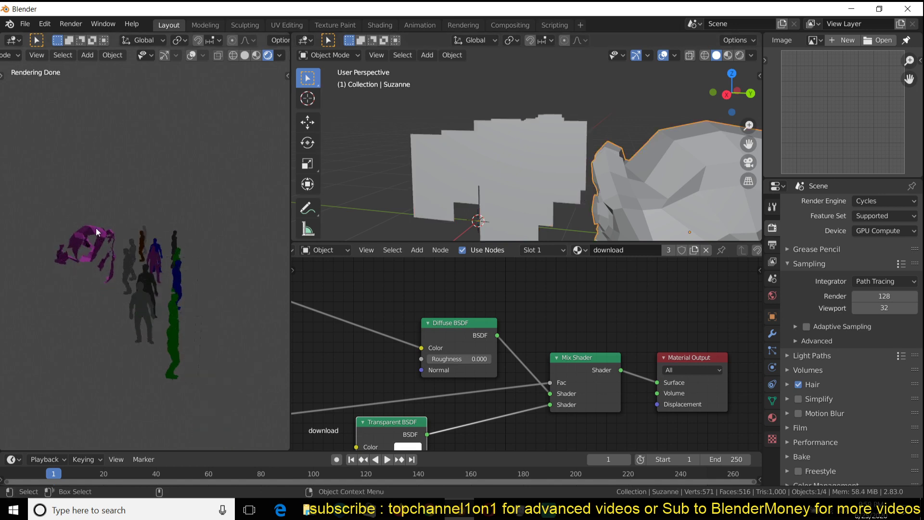
middle_drag(100, 235, 76, 258)
scroll(571, 401, down, 1)
middle_drag(546, 400, 584, 384)
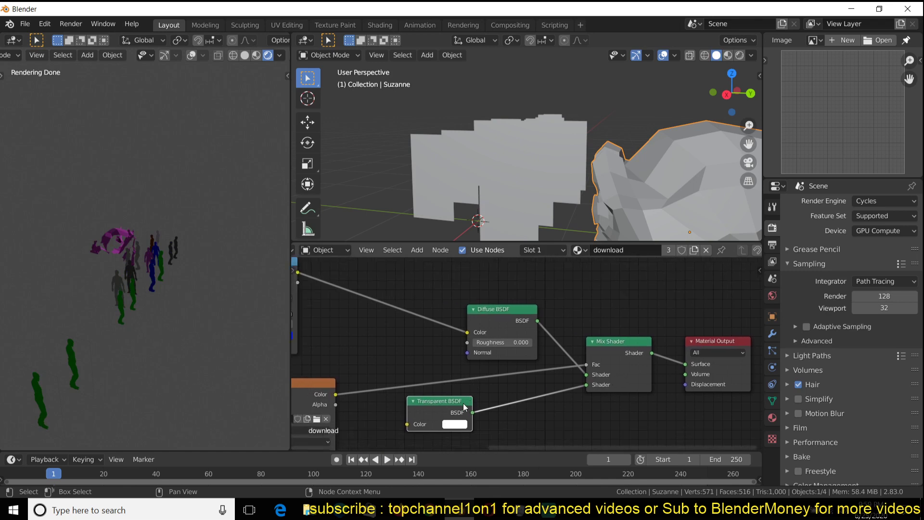
drag(458, 408, 520, 416)
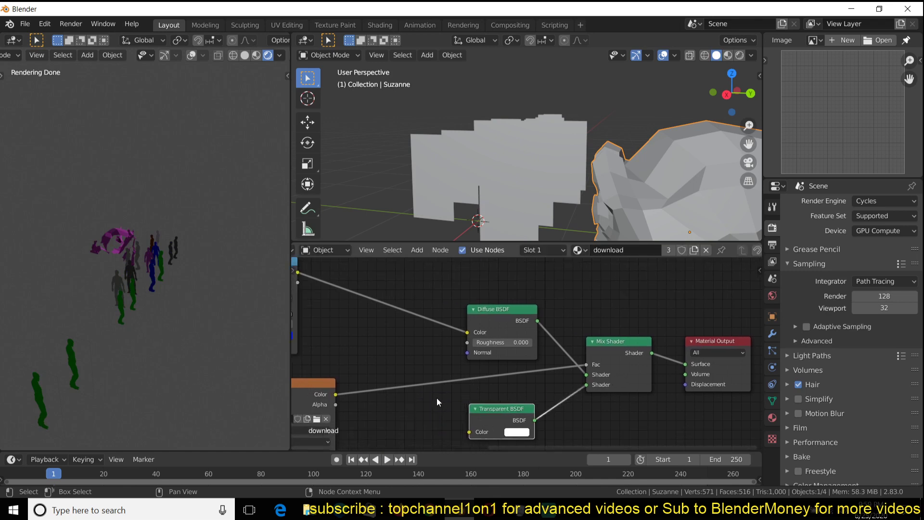
Select the cut-out planes and make their shared material a single-user copy.
scroll(119, 249, up, 1)
click(118, 237)
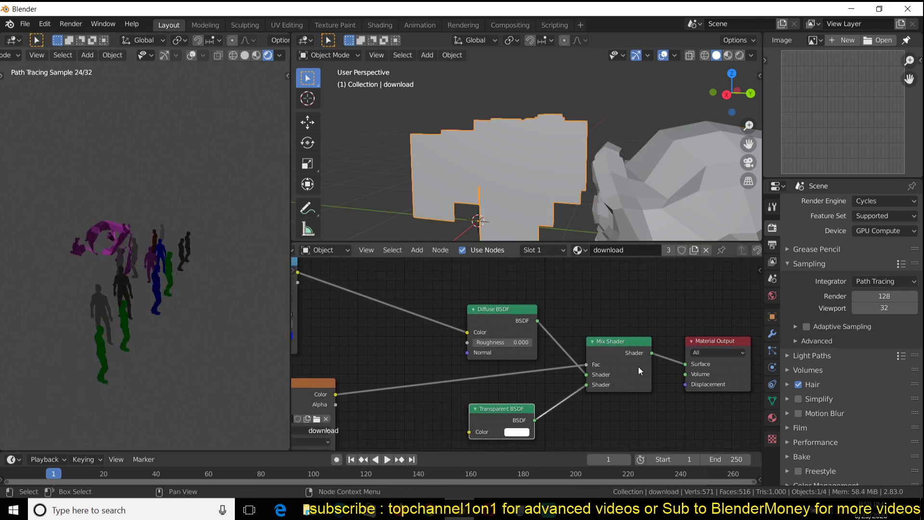
click(668, 250)
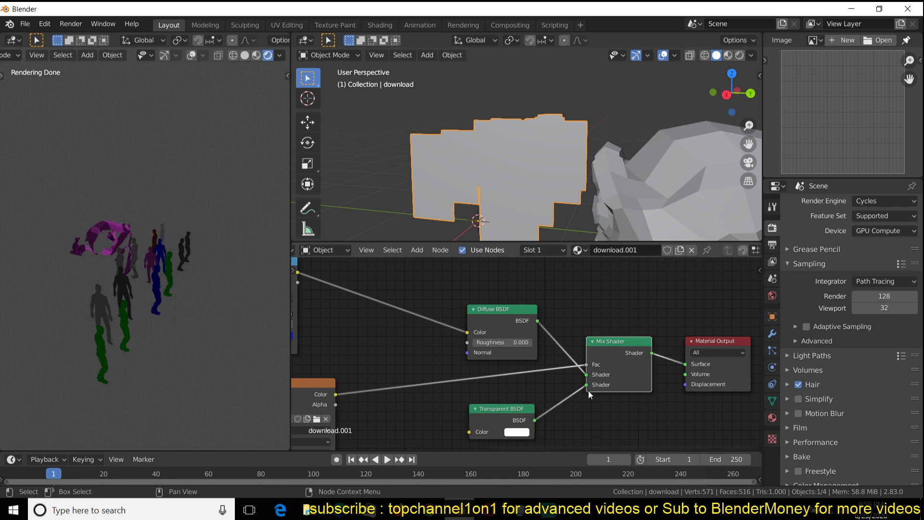
drag(593, 383, 691, 367)
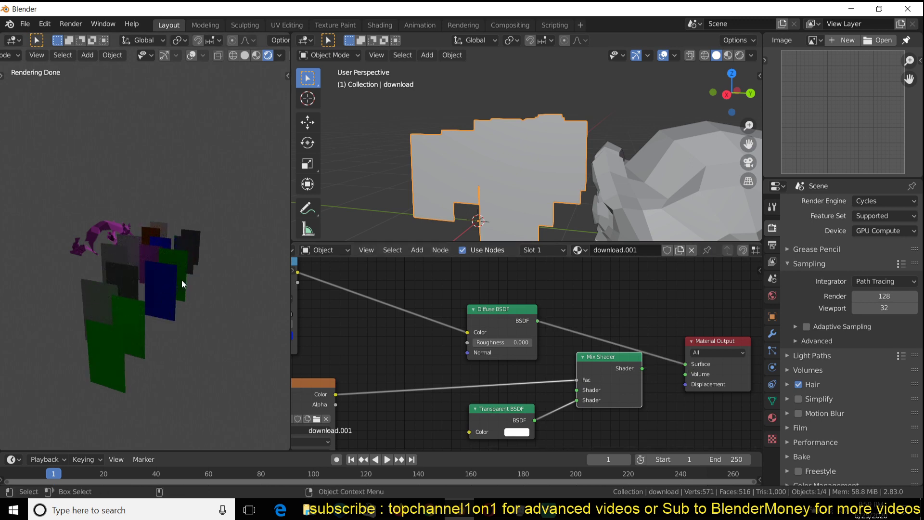
key(ctrl+z)
key(ctrl+z)
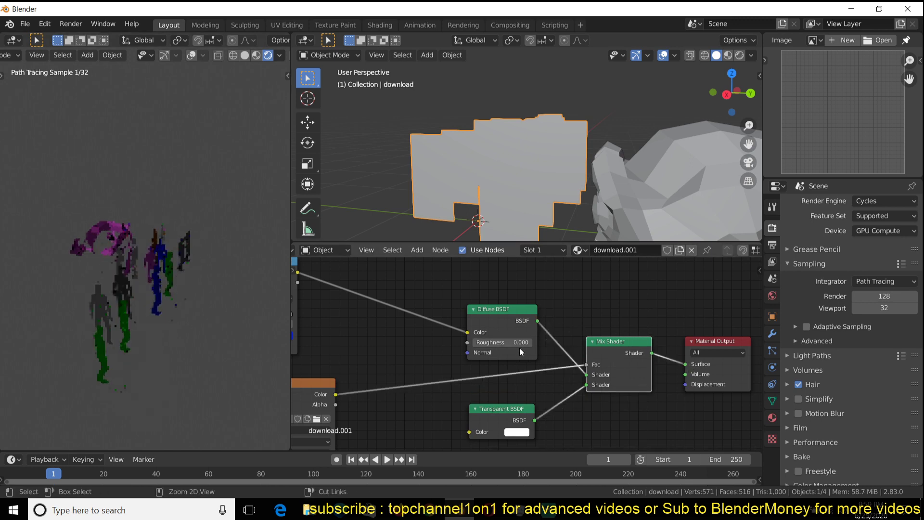
Give the monkey head its own single-user material and connect its Diffuse BSDF directly to the Material Output's Surface.
click(637, 209)
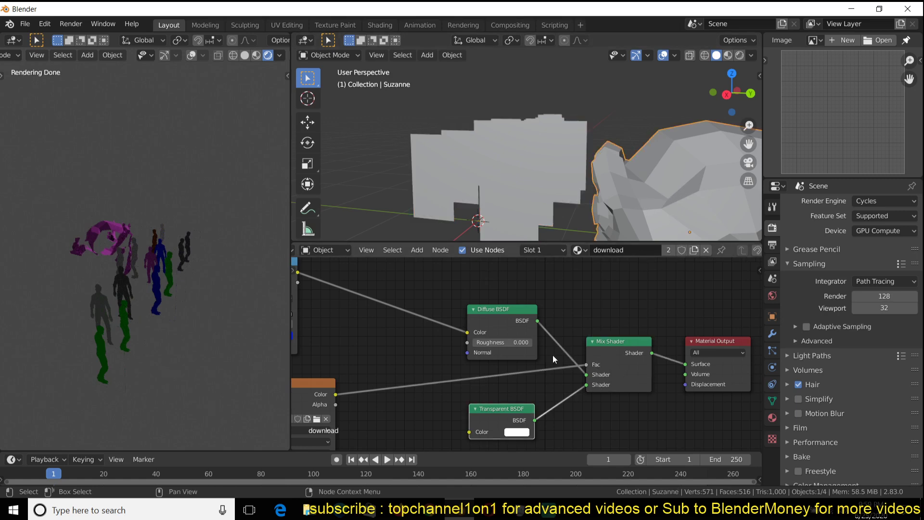
click(669, 250)
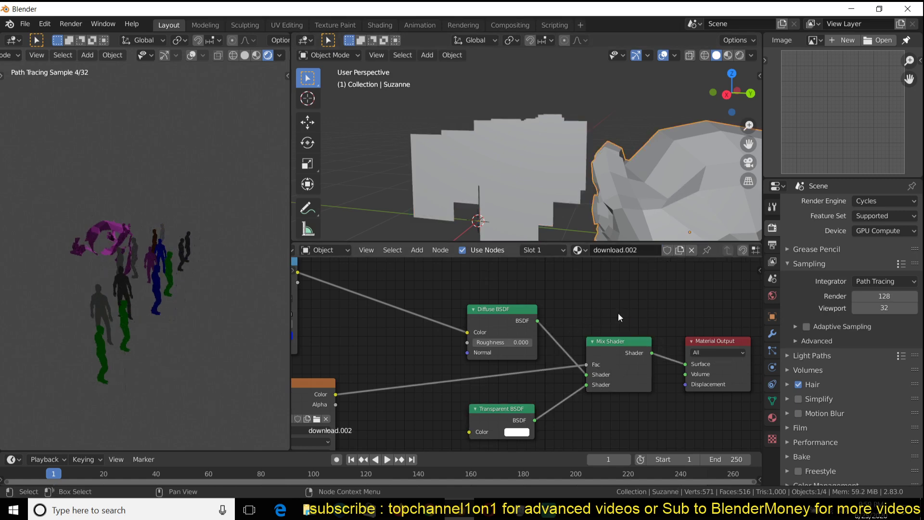
drag(537, 321, 687, 364)
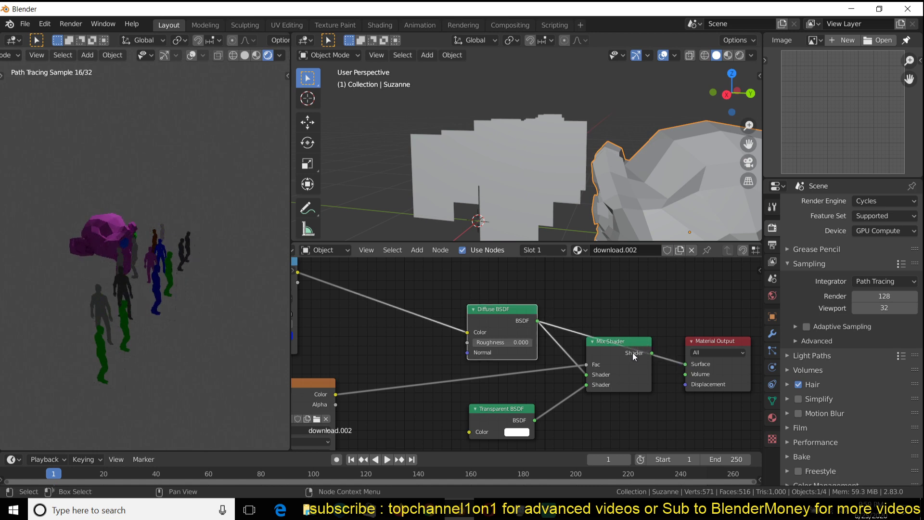
mouse_move(129, 308)
middle_down()
mouse_move(129, 285)
mouse_move(195, 249)
mouse_move(203, 290)
mouse_move(218, 299)
middle_up()
click(166, 303)
scroll(419, 187, down, 5)
scroll(476, 139, down, 3)
Select the cut-out planes so that their material nodes are shown in the node editor.
middle_drag(475, 140, 490, 153)
click(455, 147)
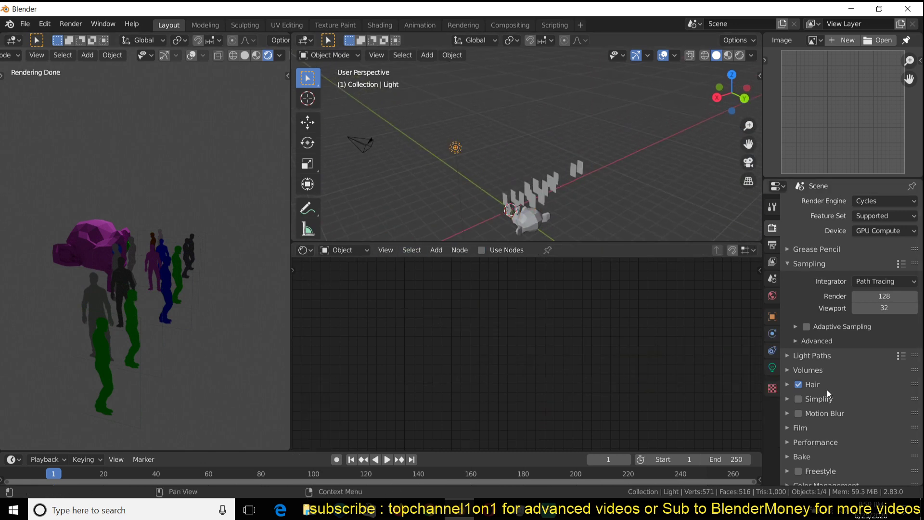
scroll(609, 218, up, 2)
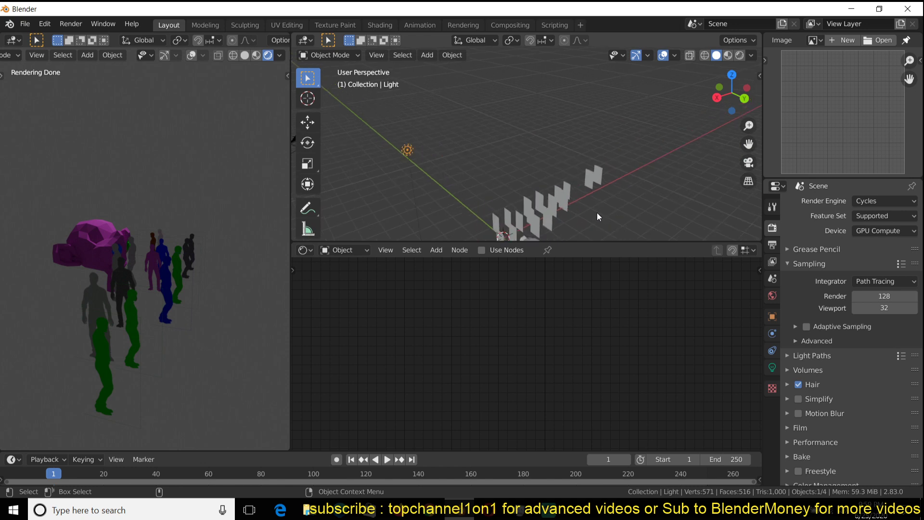
click(571, 200)
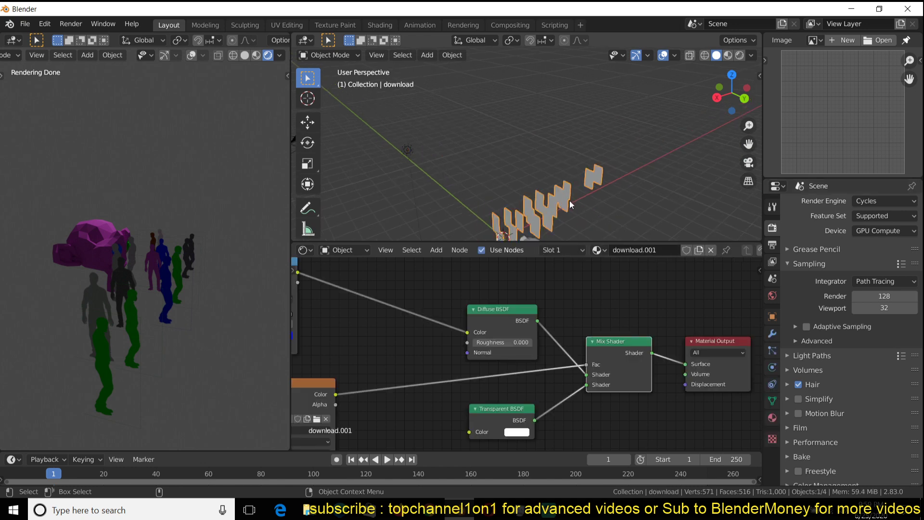
middle_drag(570, 200, 599, 187)
middle_drag(526, 372, 621, 371)
scroll(504, 348, down, 3)
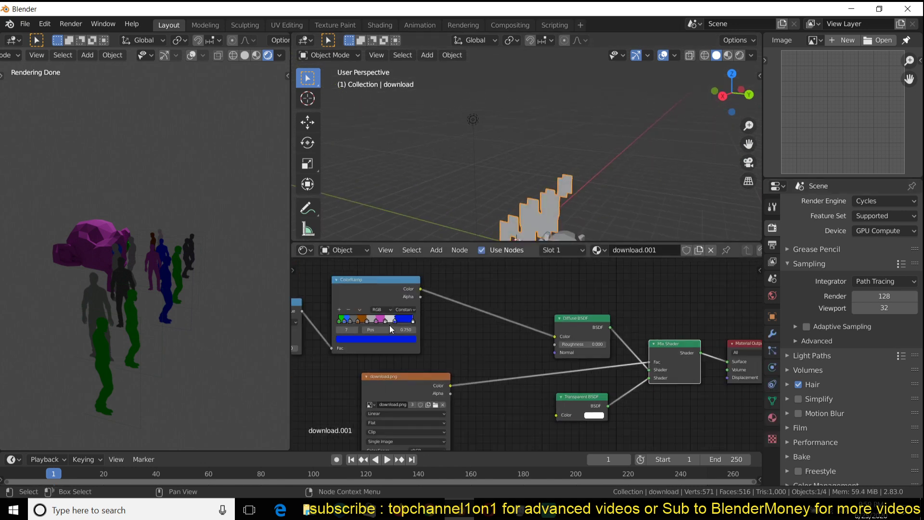
scroll(389, 321, up, 1)
middle_drag(390, 321, 426, 328)
scroll(406, 303, up, 1)
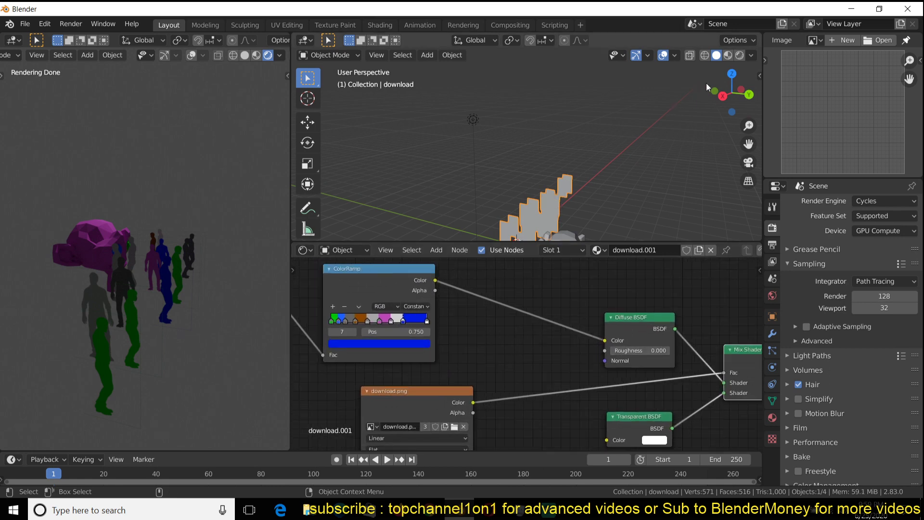
shift+middle_drag(637, 191, 640, 163)
scroll(639, 164, up, 2)
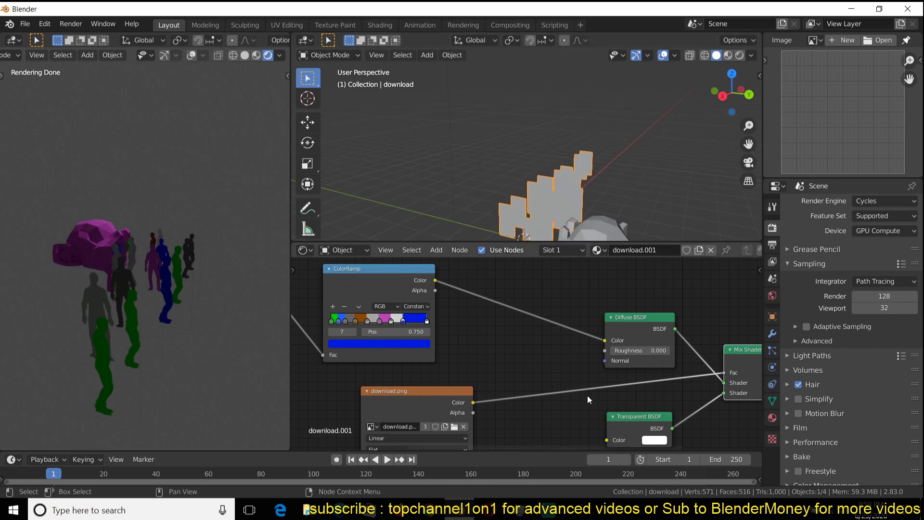
Add a second ColorRamp node below the coloured one and connect the Power node's Value to its Fac input.
middle_drag(492, 367, 593, 455)
drag(490, 371, 499, 273)
middle_drag(503, 356, 507, 336)
scroll(508, 327, down, 1)
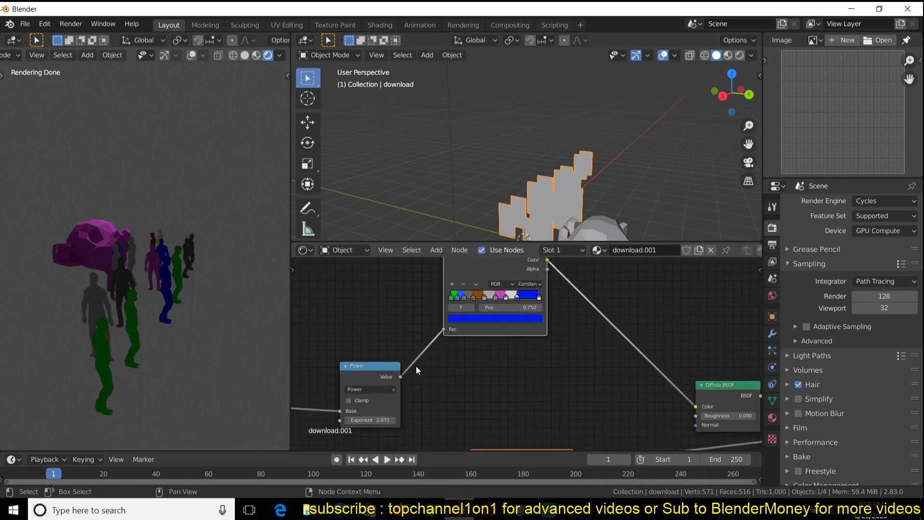
key(shift+a)
mouse_move(481, 377)
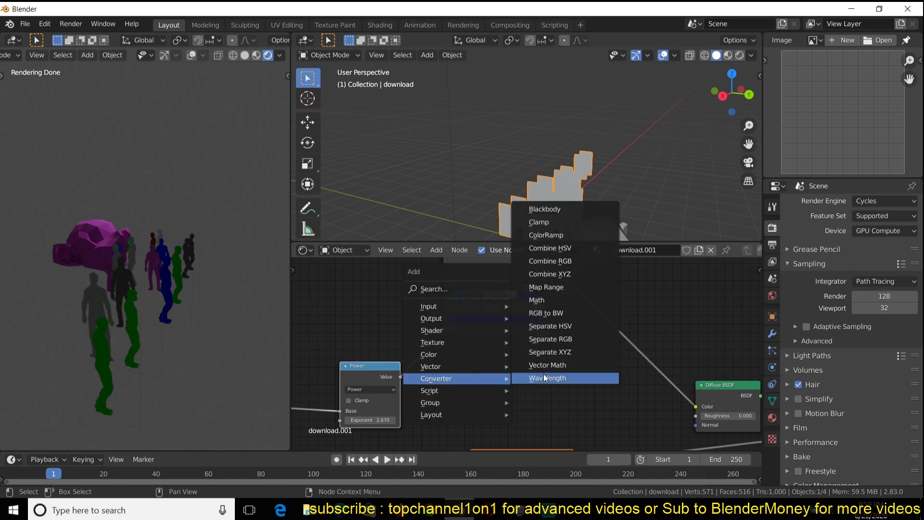
click(545, 235)
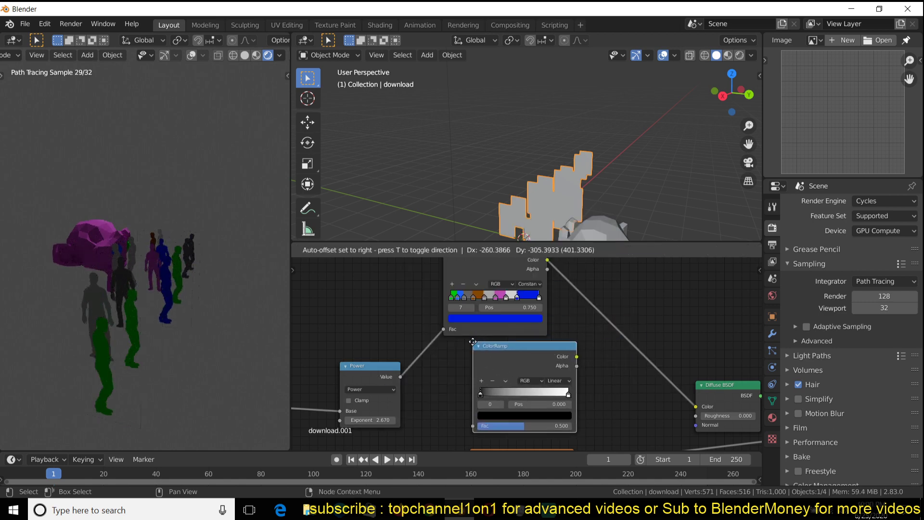
click(473, 342)
scroll(475, 374, down, 1)
drag(410, 375, 433, 382)
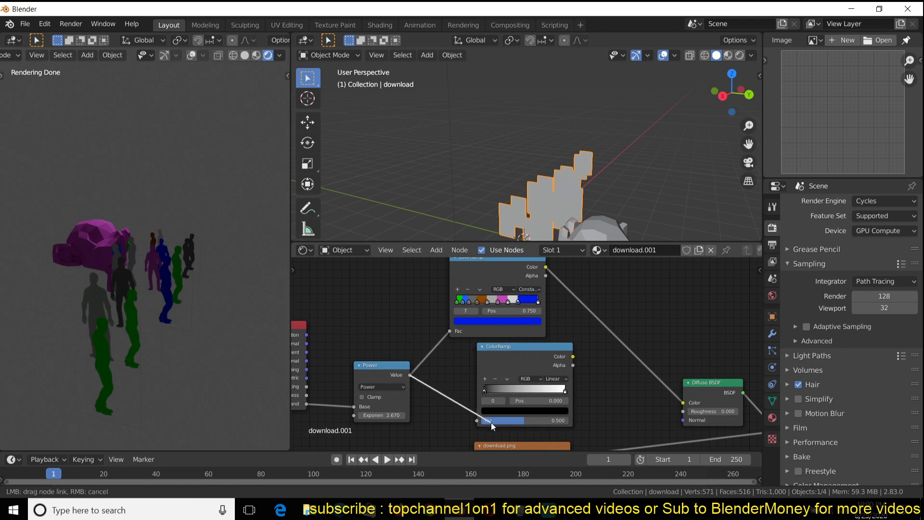
drag(489, 422, 490, 422)
Preview the new ColorRamp's output on the planes in the rendered view.
ctrl+shift+click(527, 362)
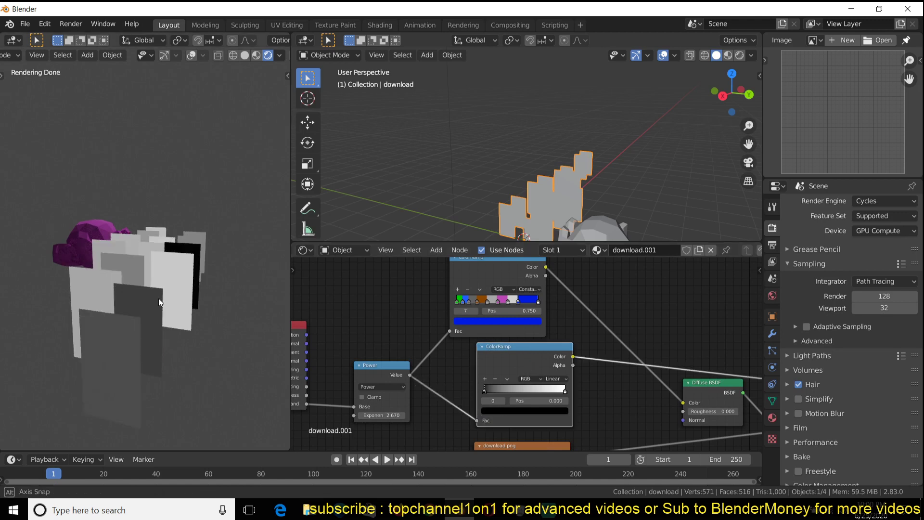
middle_drag(155, 299, 203, 284)
scroll(536, 389, down, 1)
middle_drag(536, 390, 462, 316)
scroll(478, 342, down, 1)
scroll(528, 353, up, 1)
middle_drag(583, 348, 596, 370)
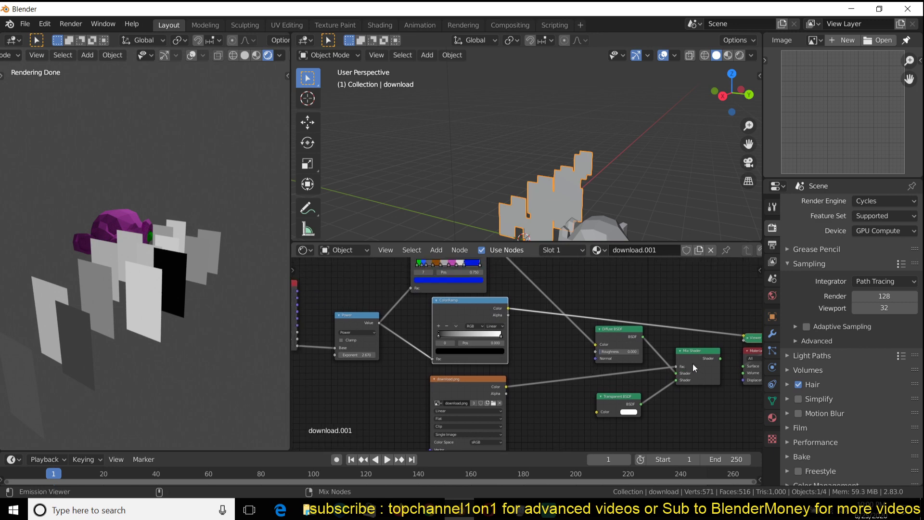
Route the Mix Shader back to the Material Output and examine the coloured figures in the rendered view.
ctrl+shift+click(679, 374)
middle_drag(473, 317, 588, 289)
middle_drag(145, 333, 192, 315)
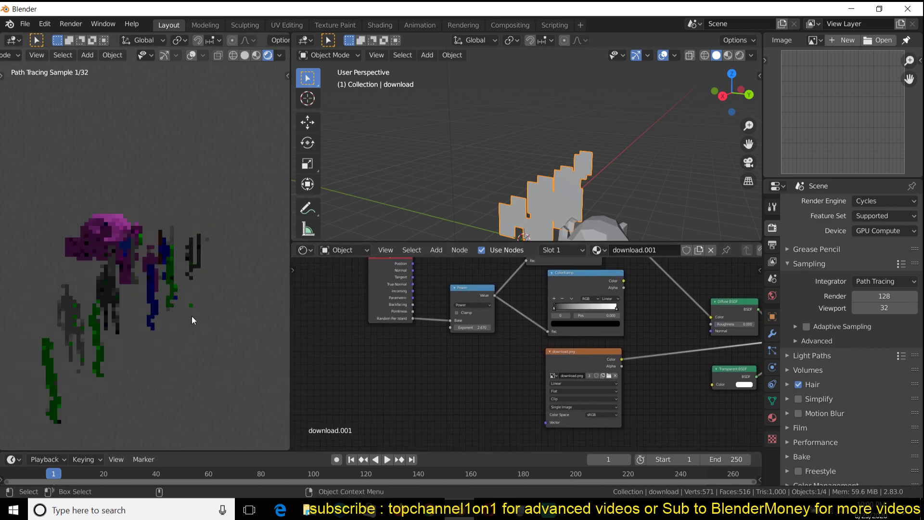
middle_drag(126, 314, 155, 288)
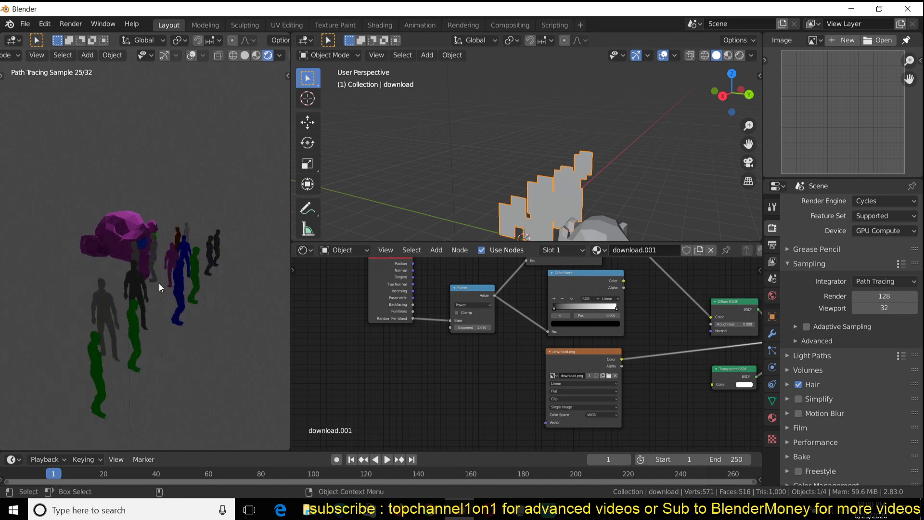
middle_drag(507, 237, 515, 215)
scroll(553, 279, up, 1)
Move the greyscale ColorRamp lower and place the download.png image texture node beneath the Transparent BSDF.
drag(553, 279, 495, 395)
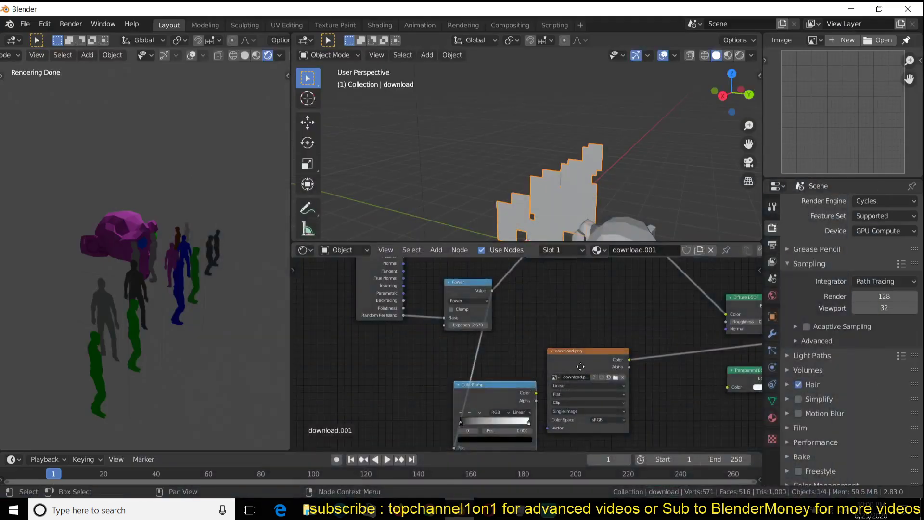
middle_drag(581, 366, 489, 346)
drag(489, 346, 603, 414)
scroll(499, 343, up, 1)
middle_drag(495, 341, 436, 339)
key(shift+a)
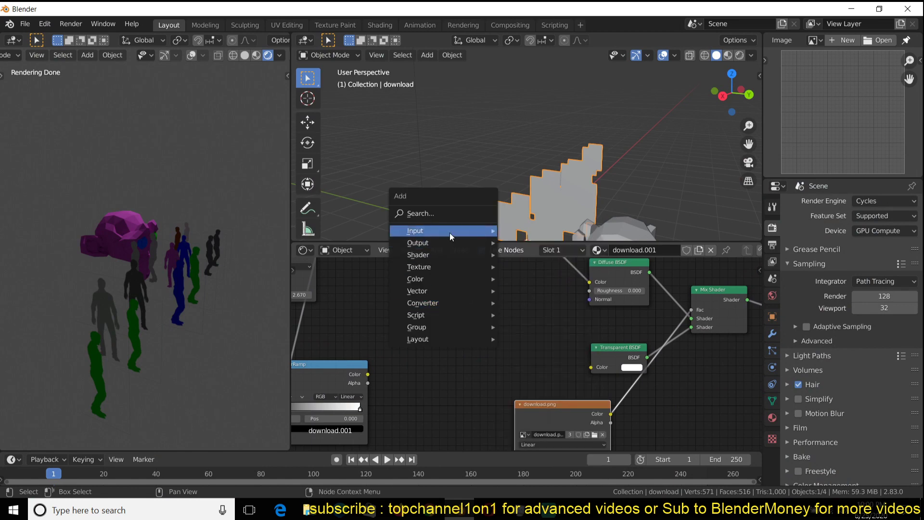
mouse_move(449, 232)
key(Escape)
Move the download.png texture node further along and preview its colour on the planes.
scroll(525, 357, down, 1)
drag(542, 406, 645, 388)
click(644, 388)
scroll(599, 393, down, 1)
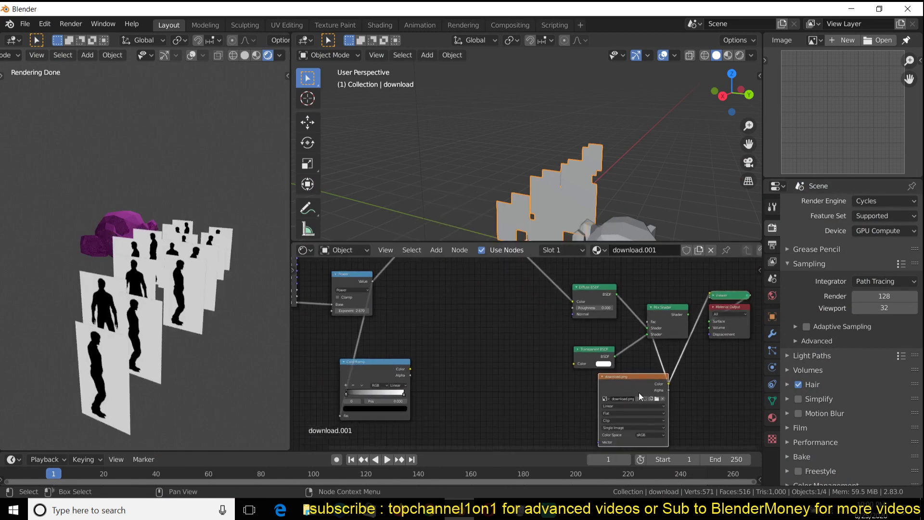
Add Texture Coordinate and Mapping nodes to the image texture and move the Texture Coordinate node up to free space.
key(ctrl+t)
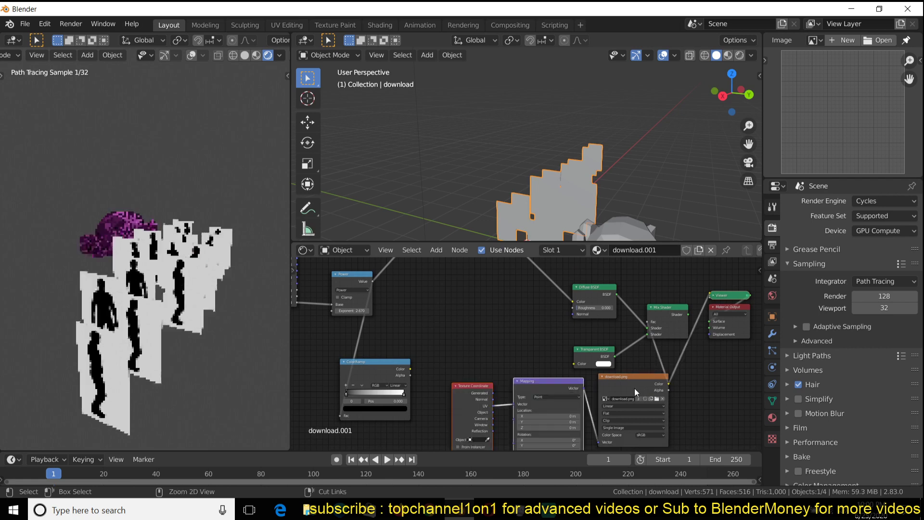
middle_drag(556, 394, 596, 370)
click(559, 313)
scroll(536, 353, up, 3)
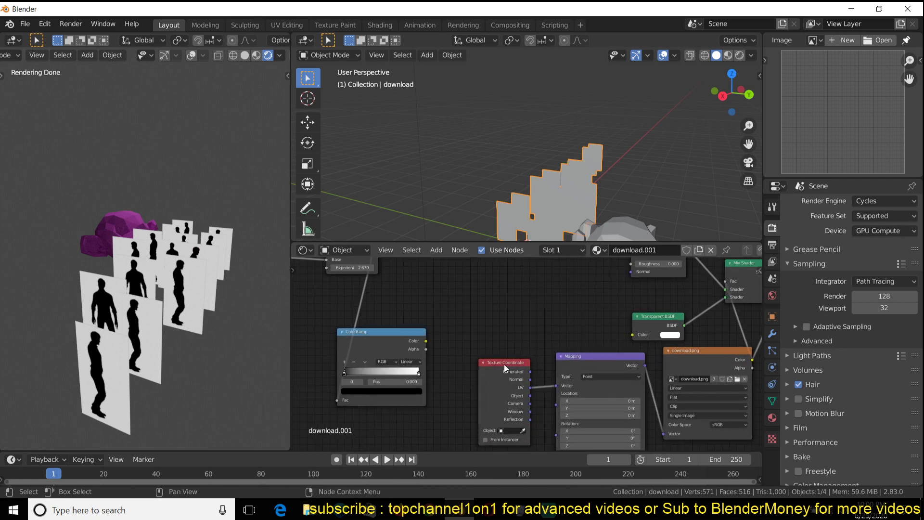
drag(504, 364, 488, 299)
middle_drag(559, 394, 559, 350)
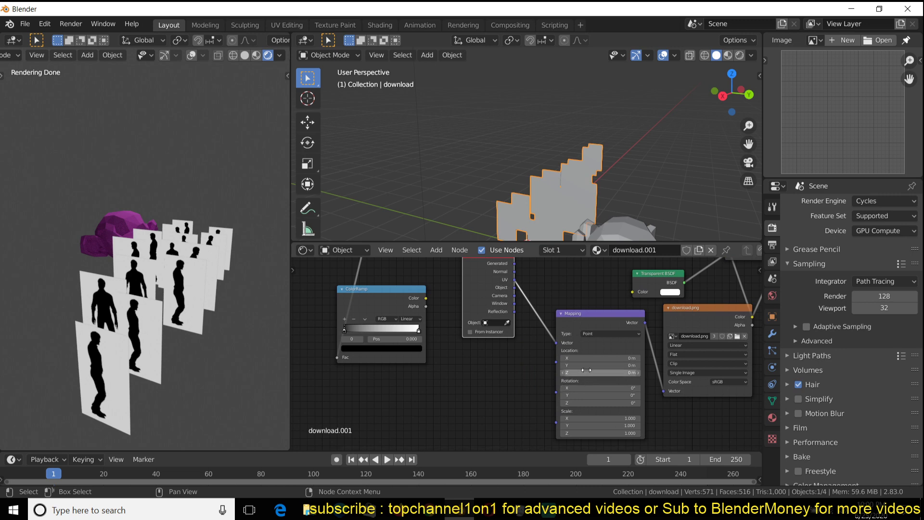
Try shifting the silhouette image with the Mapping node's Y and Z Location values.
scroll(586, 369, up, 1)
mouse_move(636, 379)
mouse_down()
mouse_move(659, 368)
mouse_move(630, 368)
mouse_up()
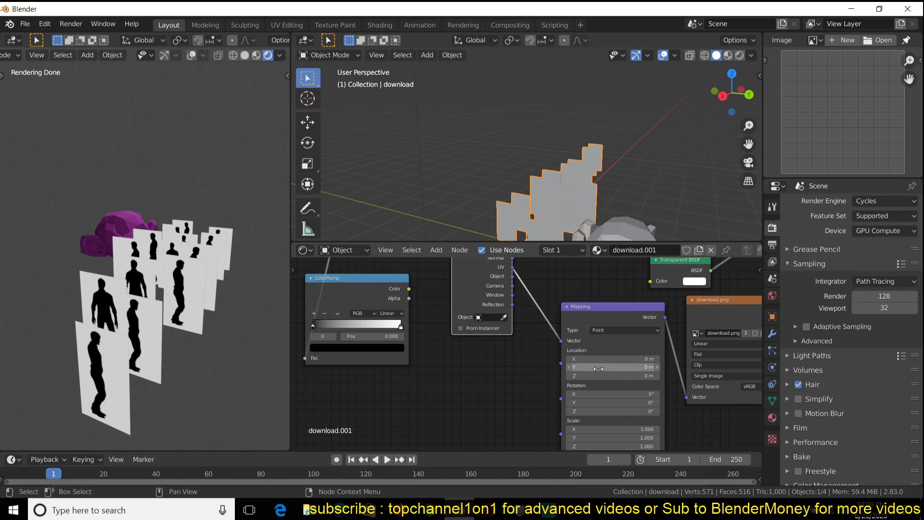
mouse_move(636, 371)
mouse_down()
mouse_move(626, 371)
mouse_move(674, 371)
mouse_move(634, 371)
mouse_up()
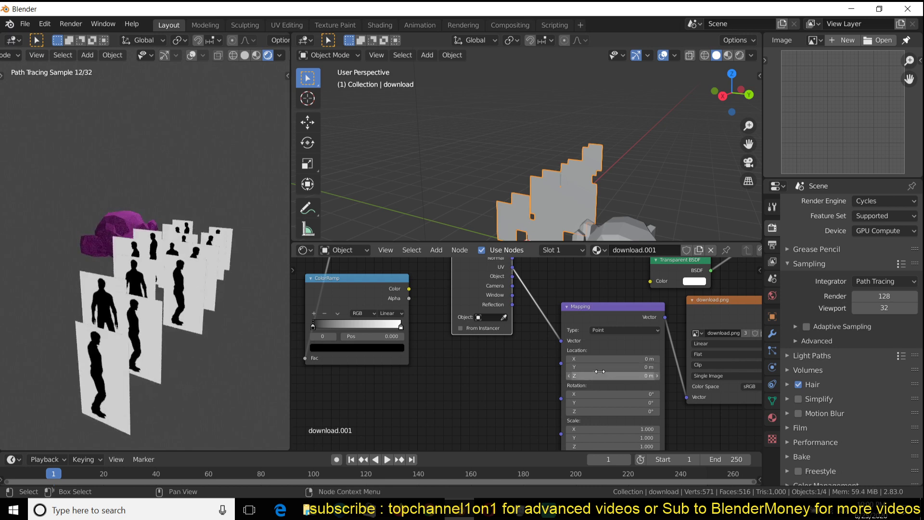
Preview the greyscale ColorRamp on the planes and move its node further away from the Mapping node.
drag(373, 286, 371, 342)
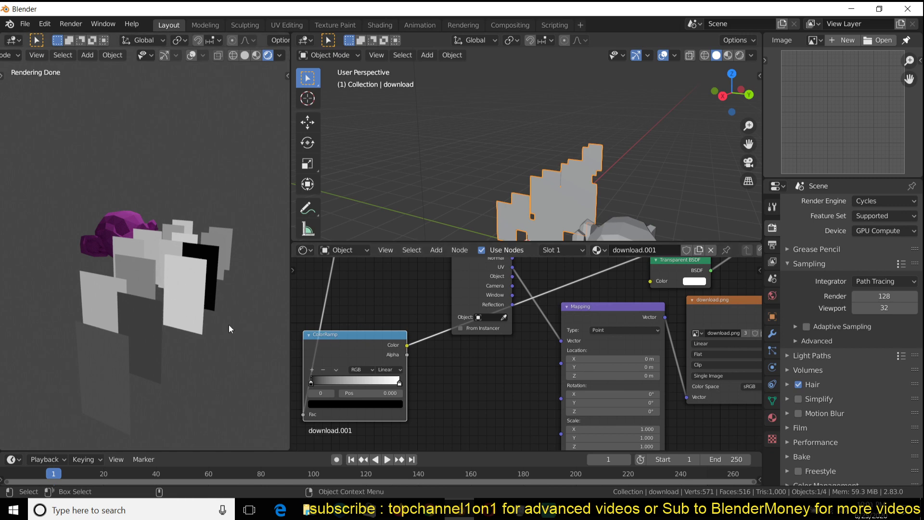
key(g)
click(392, 344)
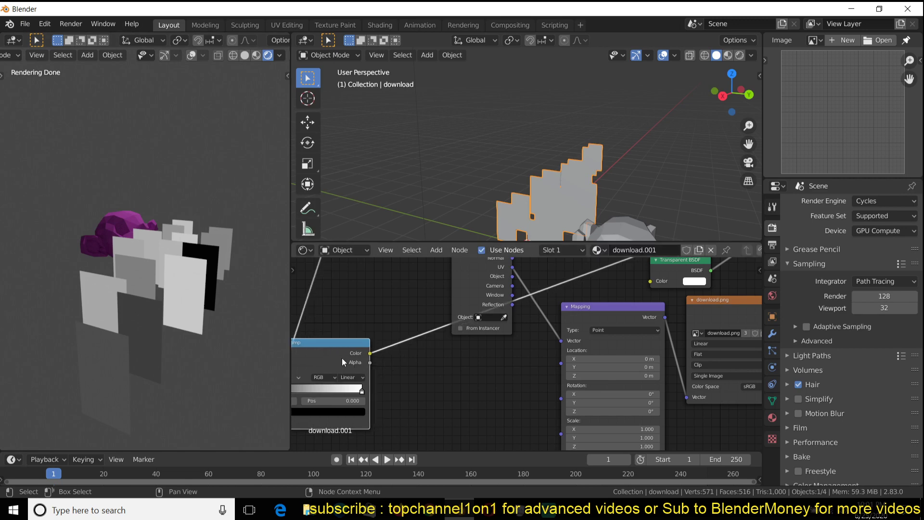
drag(342, 359, 315, 374)
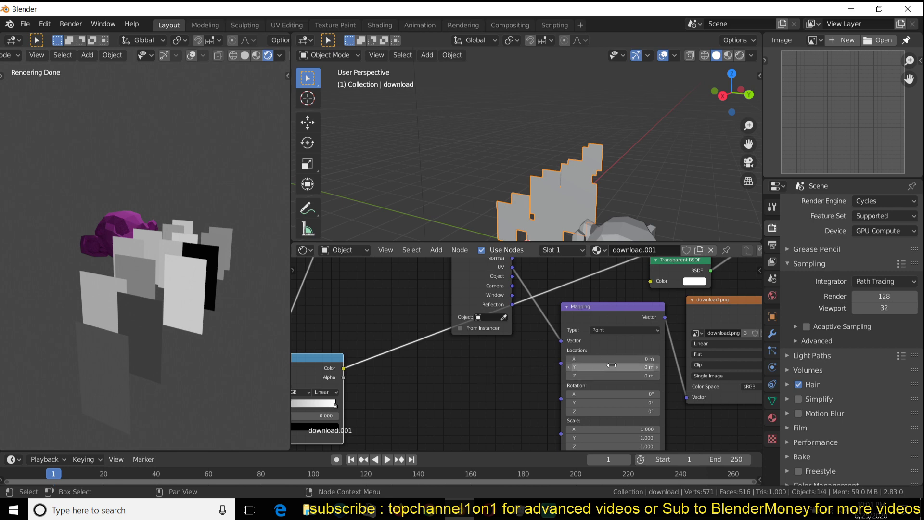
Preview the image texture on the planes again and try a different Y Location in the Mapping node.
ctrl+shift+click(625, 315)
ctrl+shift+click(698, 322)
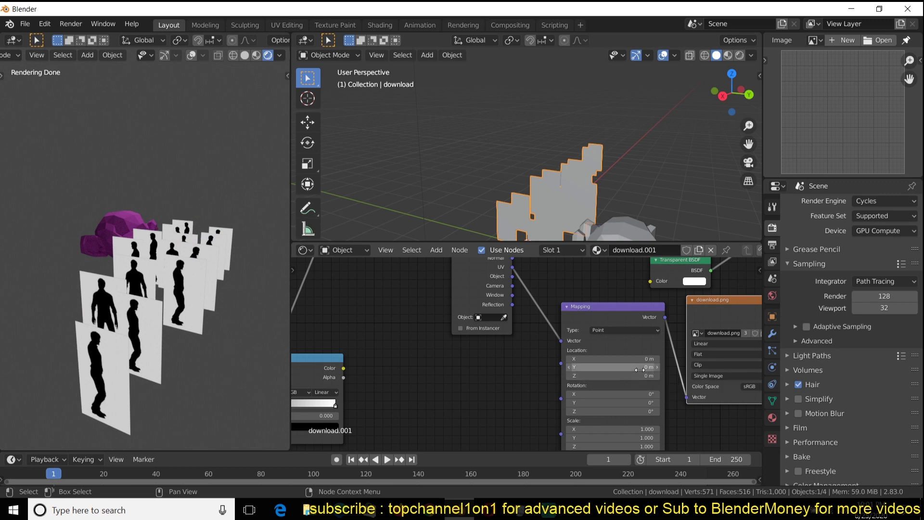
drag(609, 366, 615, 366)
key(ctrl+z)
Add a Combine XYZ node, connect its Vector to the Mapping node's Location, and test its Y value.
key(shift+a)
mouse_move(432, 389)
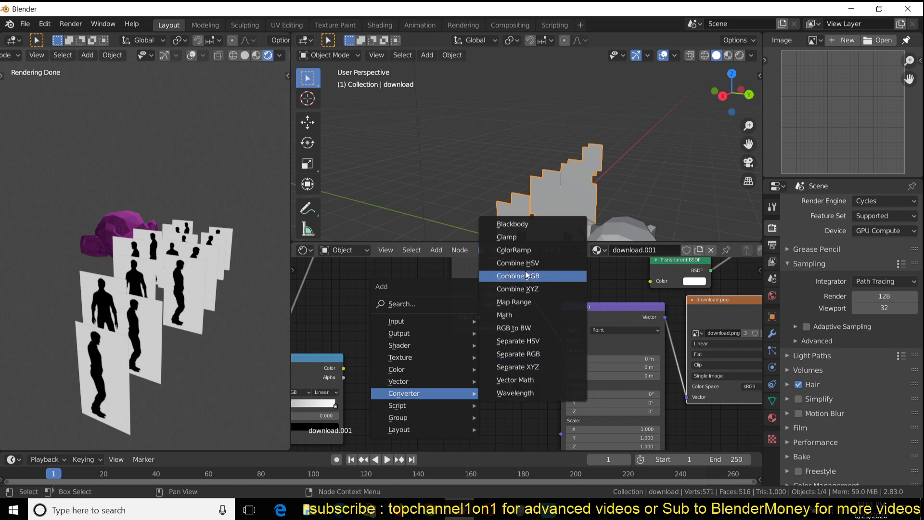
click(525, 289)
click(443, 359)
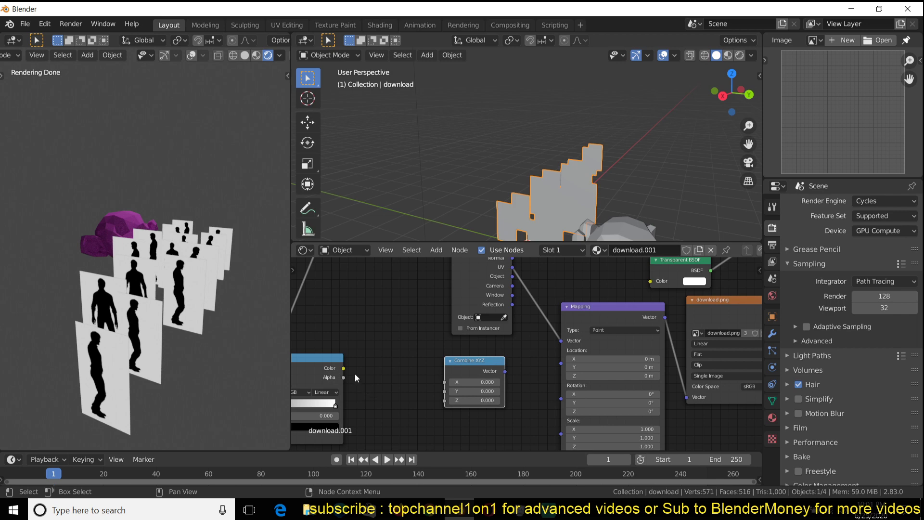
drag(505, 371, 561, 365)
mouse_move(477, 391)
mouse_down()
mouse_move(495, 391)
mouse_move(483, 394)
mouse_up()
key(ctrl+z)
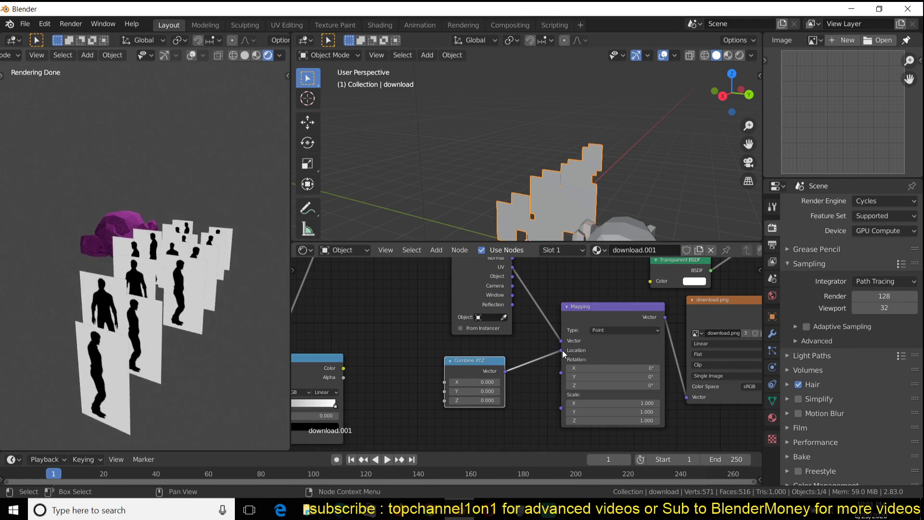
Try connecting the greyscale ColorRamp's Color directly to the Mapping node's Location in place of Combine XYZ.
drag(562, 351, 571, 362)
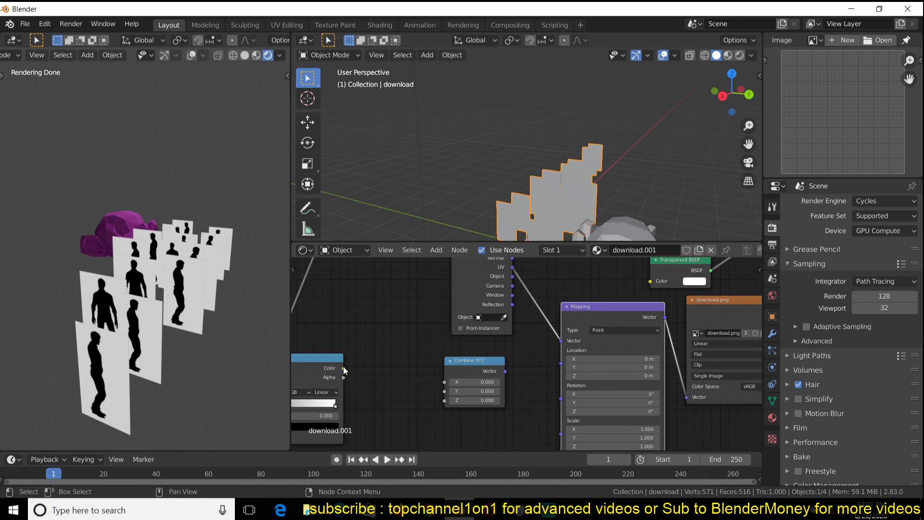
drag(343, 369, 561, 364)
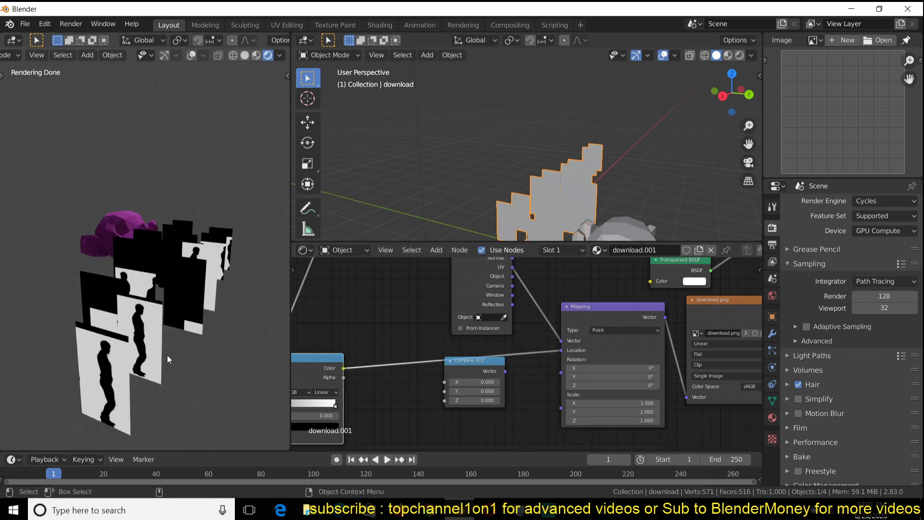
middle_drag(172, 357, 178, 342)
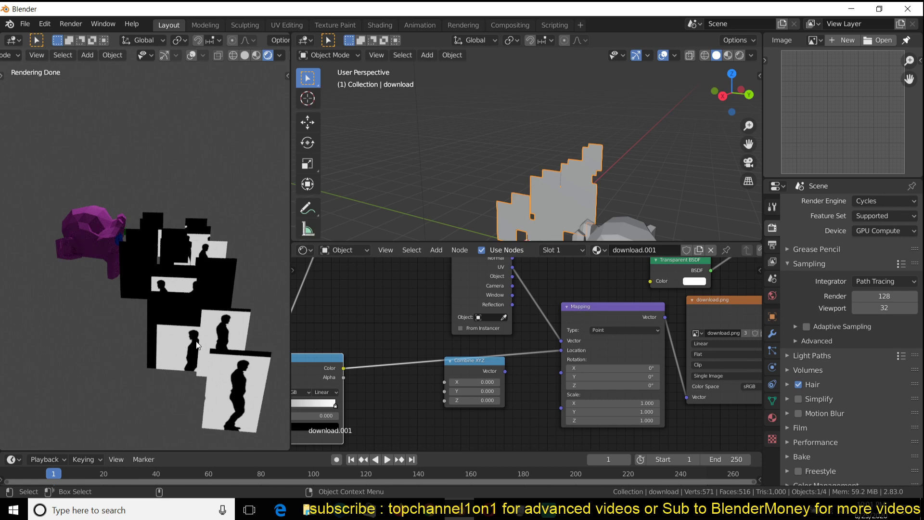
middle_drag(207, 367, 173, 369)
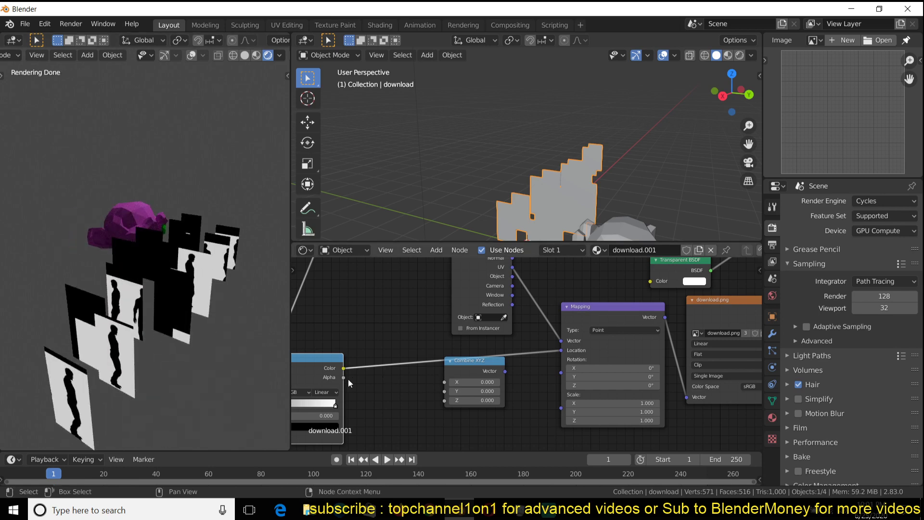
Connect the greyscale ColorRamp's Color to the Combine XYZ node's Y, with Combine XYZ feeding the Mapping node's Location.
mouse_move(561, 350)
mouse_down()
mouse_move(460, 362)
mouse_move(512, 374)
mouse_move(562, 364)
mouse_up()
drag(343, 368, 445, 392)
mouse_move(172, 336)
middle_down()
mouse_move(181, 261)
mouse_move(328, 333)
middle_up()
scroll(588, 345, down, 2)
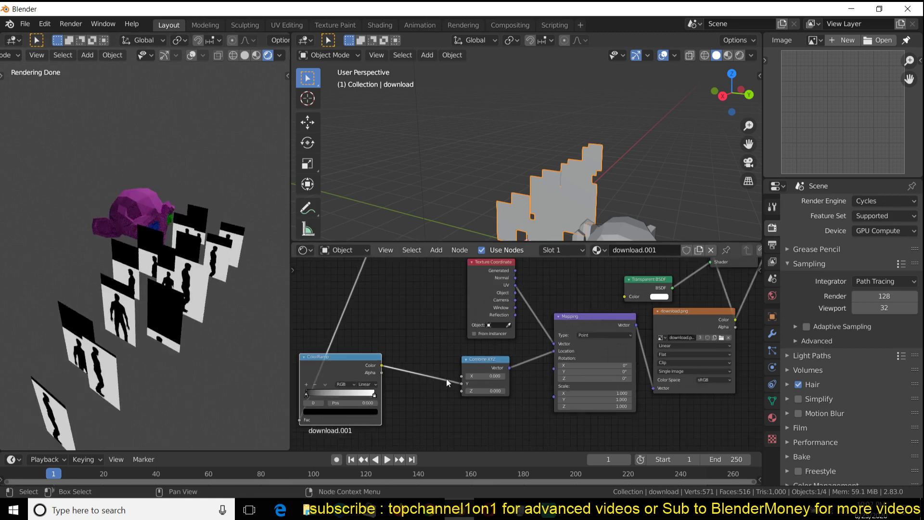
Route the Mix Shader back into the Material Output's Surface in place of the image texture preview.
middle_drag(585, 327, 428, 385)
ctrl+shift+click(564, 296)
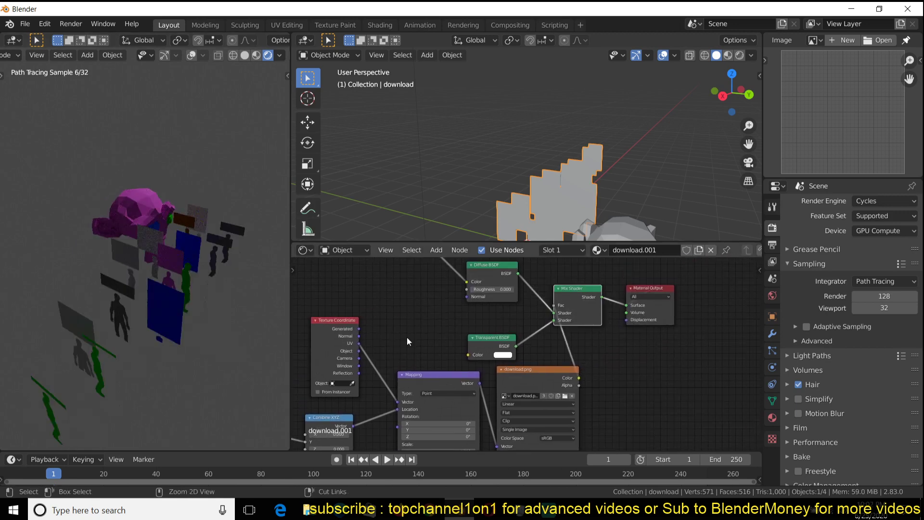
Insert a Math node on the link between the greyscale ColorRamp's Color and the Combine XYZ node's Y.
middle_drag(190, 313, 160, 300)
middle_drag(152, 344, 161, 330)
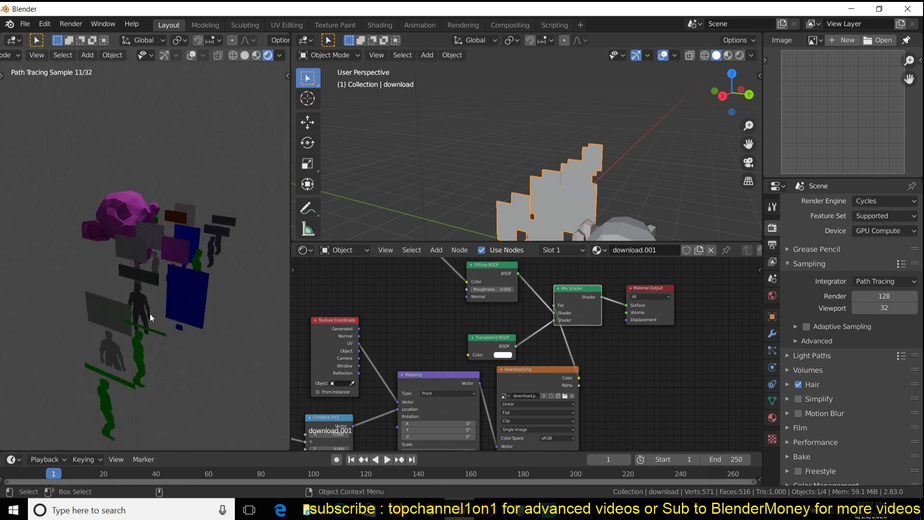
middle_drag(407, 433, 536, 391)
scroll(536, 391, up, 1)
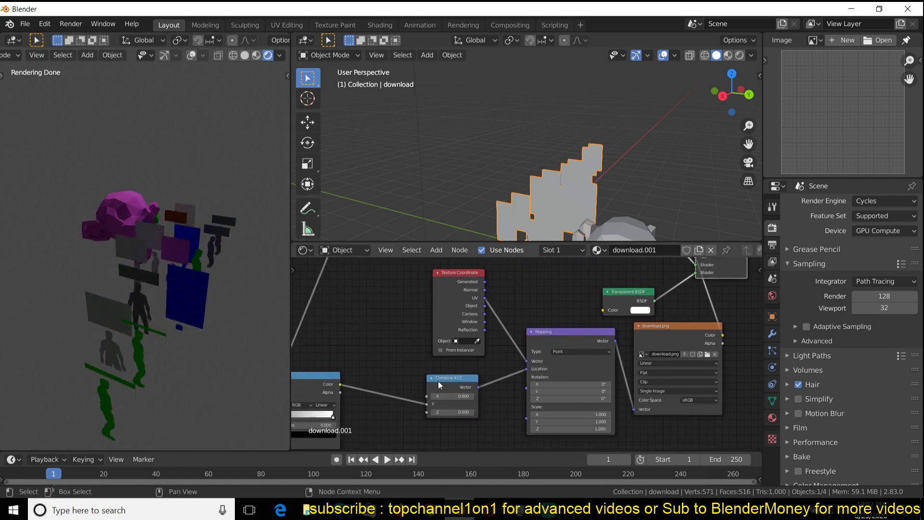
middle_drag(409, 395, 497, 387)
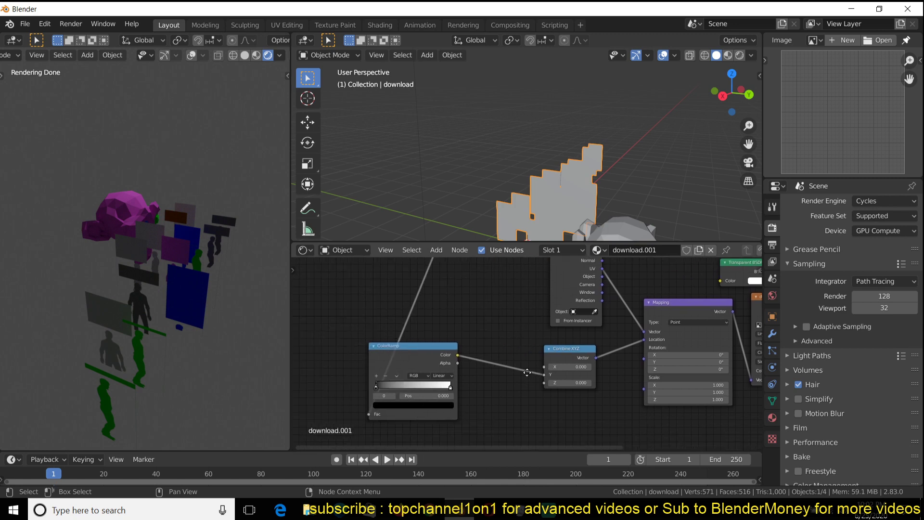
scroll(497, 387, up, 1)
drag(435, 365, 394, 364)
key(shift+a)
mouse_move(456, 354)
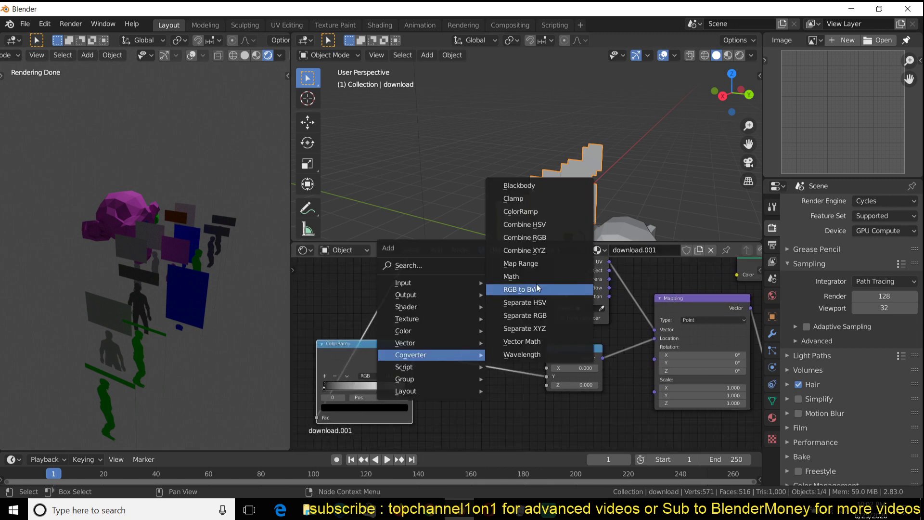
click(529, 279)
click(459, 330)
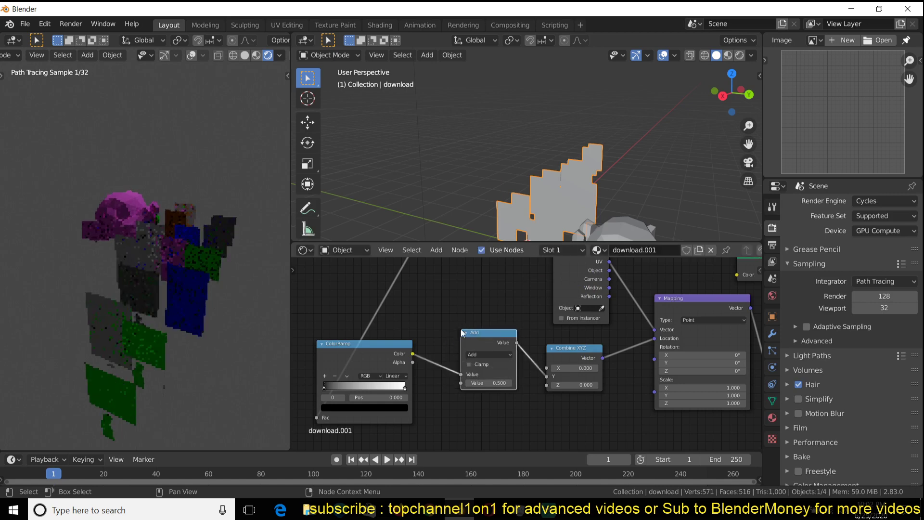
Try the Power operation on the Math node with an exponent of about 31.04.
click(481, 354)
click(482, 433)
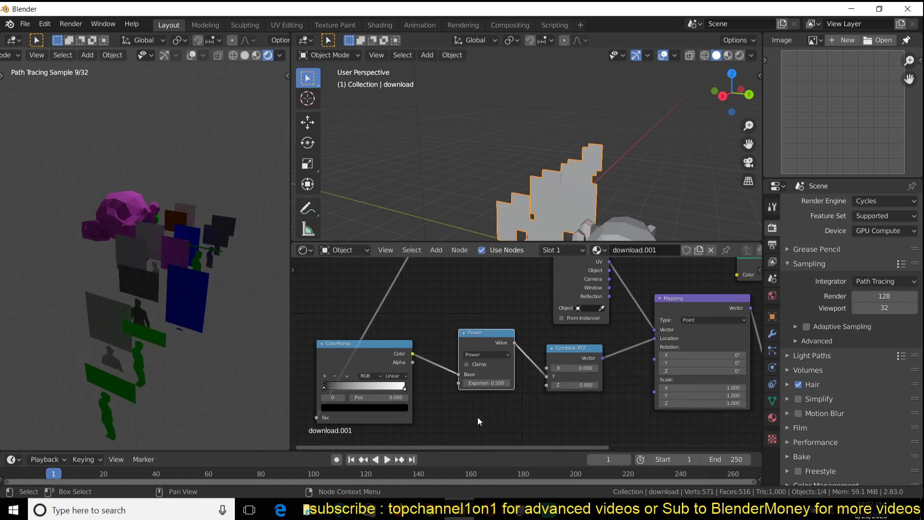
drag(483, 383, 542, 382)
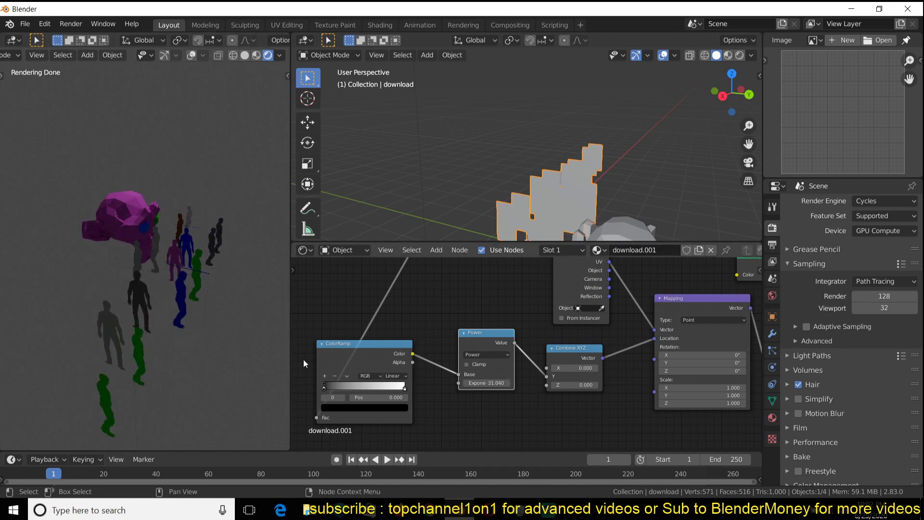
mouse_move(488, 381)
mouse_down()
mouse_move(520, 381)
mouse_move(462, 381)
mouse_move(493, 383)
mouse_up()
Move the greyscale ColorRamp and Power nodes farther away from the Combine XYZ node.
drag(400, 365, 347, 366)
mouse_move(487, 383)
mouse_down()
mouse_move(474, 383)
mouse_move(495, 379)
mouse_move(438, 336)
mouse_up()
key(ctrl+s)
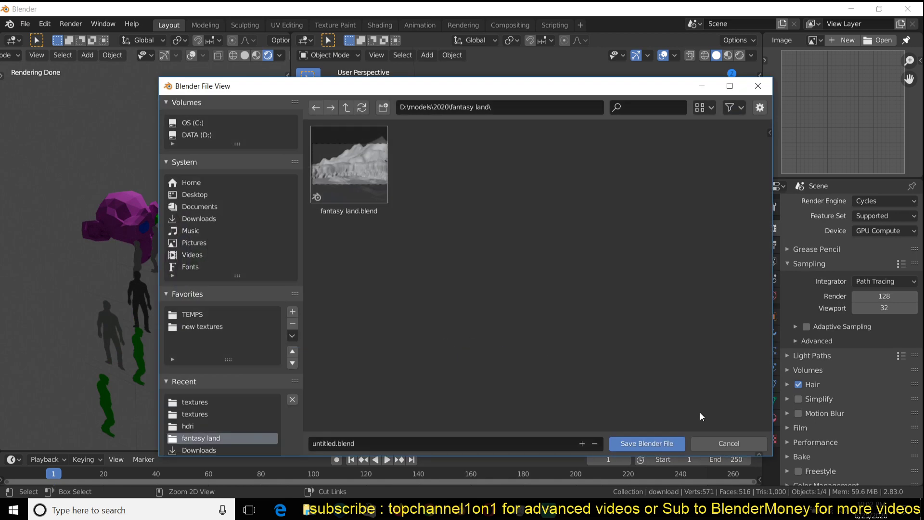
click(722, 443)
Change the Math node's operation to Multiply, preview its output on the figures, and set its second value to 1.
click(447, 354)
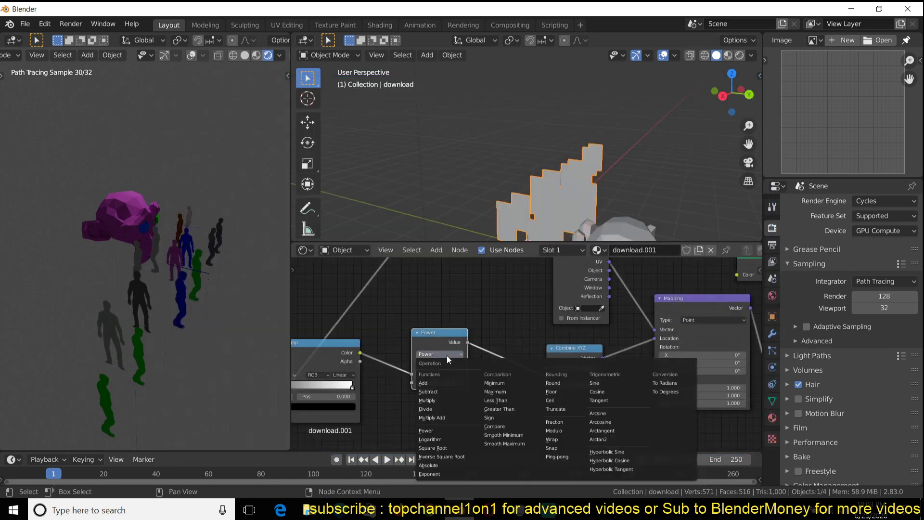
click(437, 400)
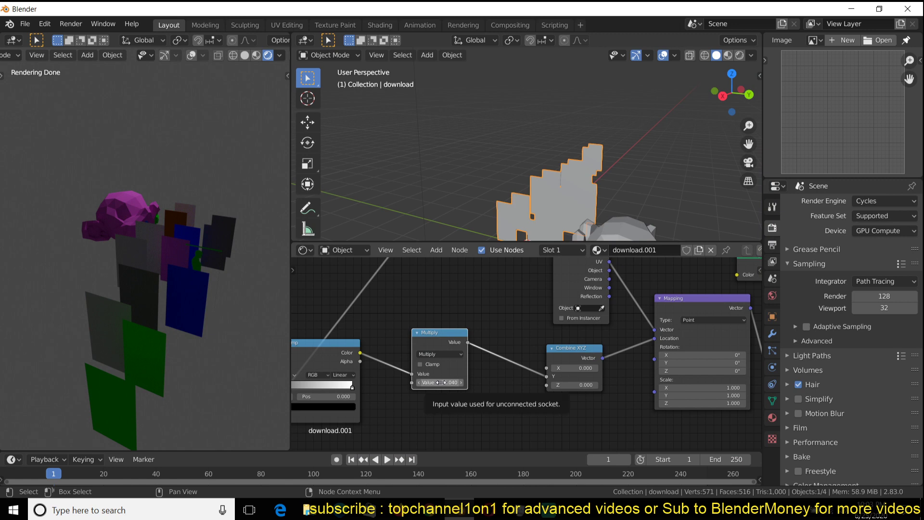
ctrl+shift+click(452, 348)
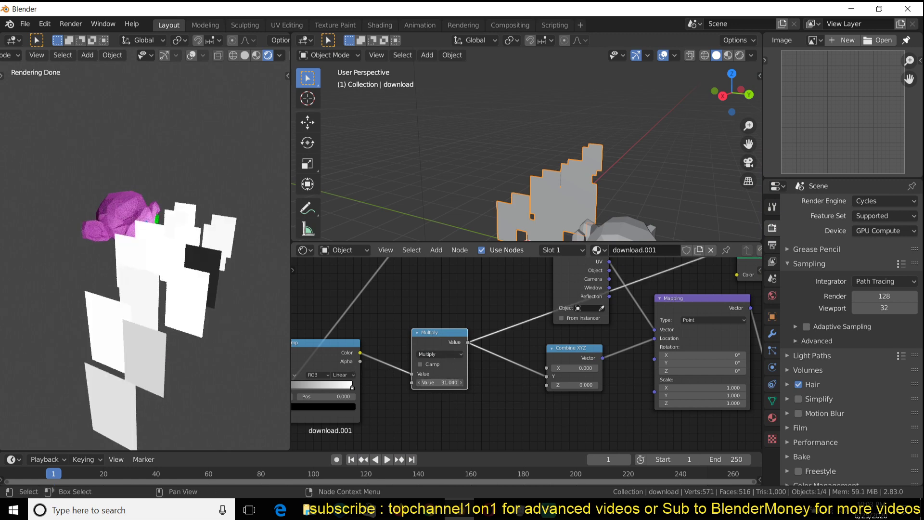
click(464, 384)
text(1)
key(Return)
Route the Mix Shader back into the Material Output's Surface in place of the Multiply node preview.
middle_drag(614, 379, 492, 413)
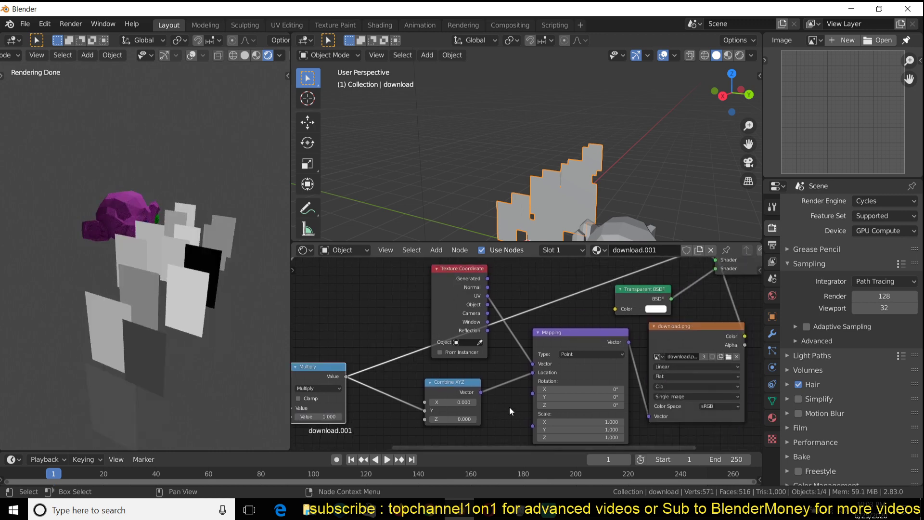
scroll(666, 342, down, 3)
middle_drag(667, 342, 584, 394)
ctrl+shift+click(611, 338)
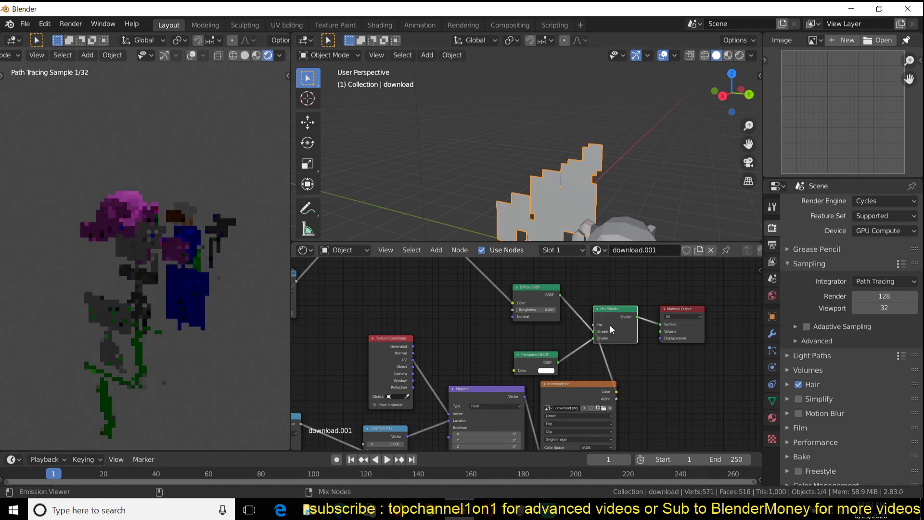
middle_drag(368, 445, 522, 374)
scroll(521, 379, up, 1)
mouse_move(425, 384)
mouse_down()
mouse_move(332, 384)
mouse_move(472, 384)
mouse_move(299, 383)
mouse_move(421, 383)
mouse_up()
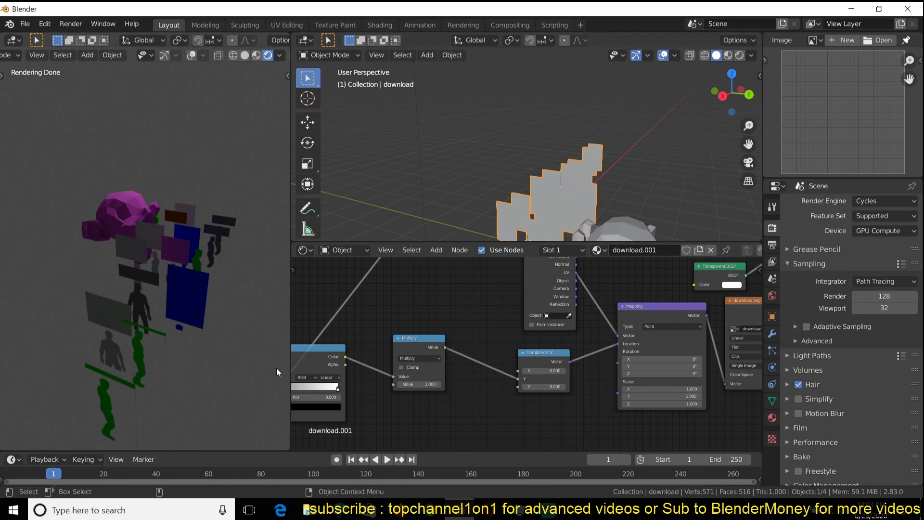
click(549, 510)
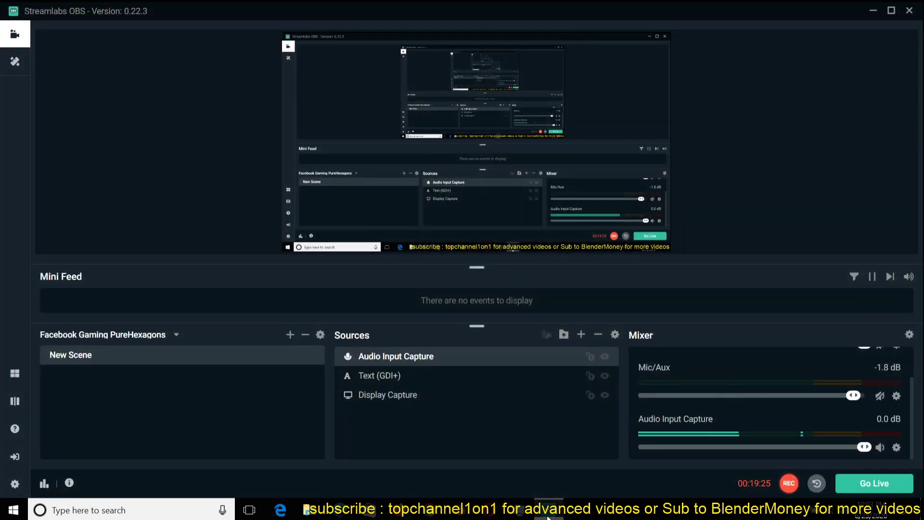